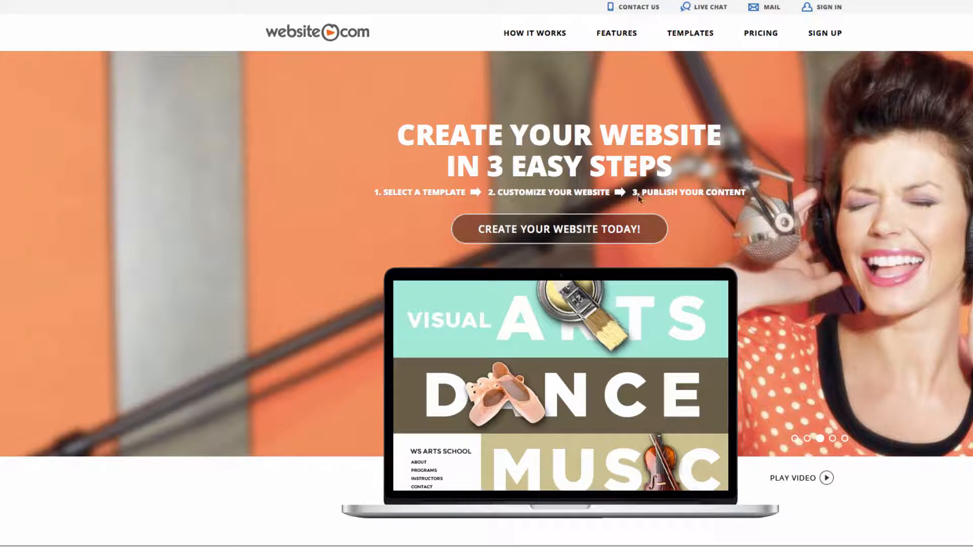
Start creating a website, check the availability of the domain gustorefreshments.com and continue the sign-up with it
left_click(604, 232)
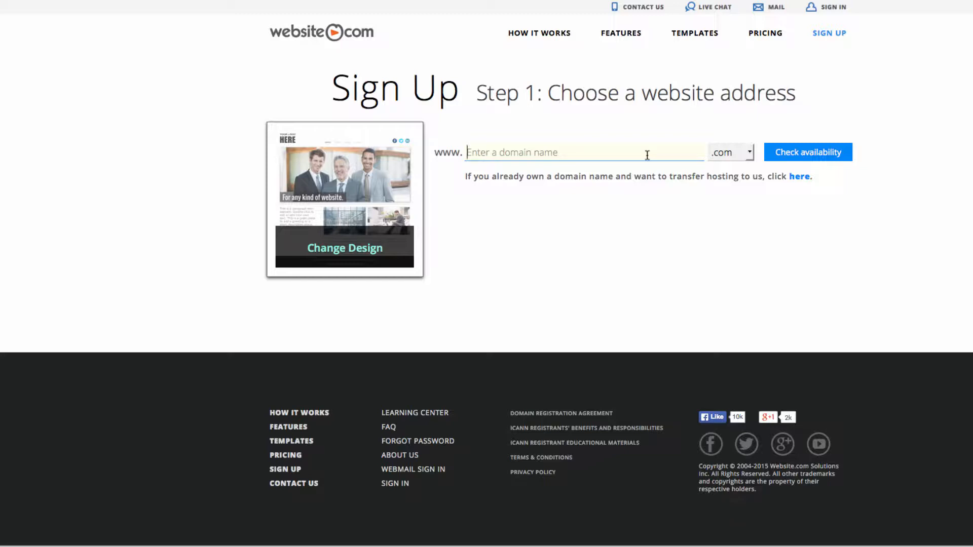
type("gustorefre")
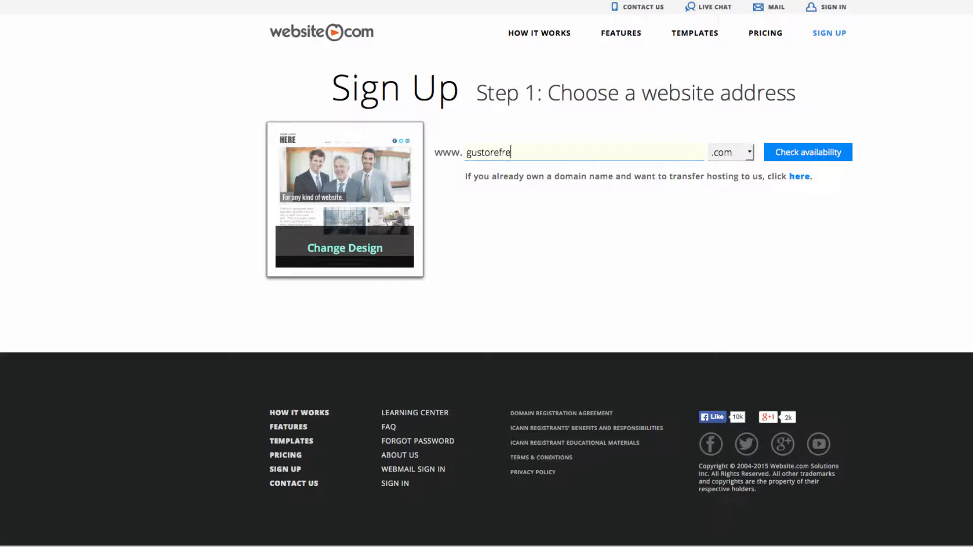
type("shments")
left_click(787, 162)
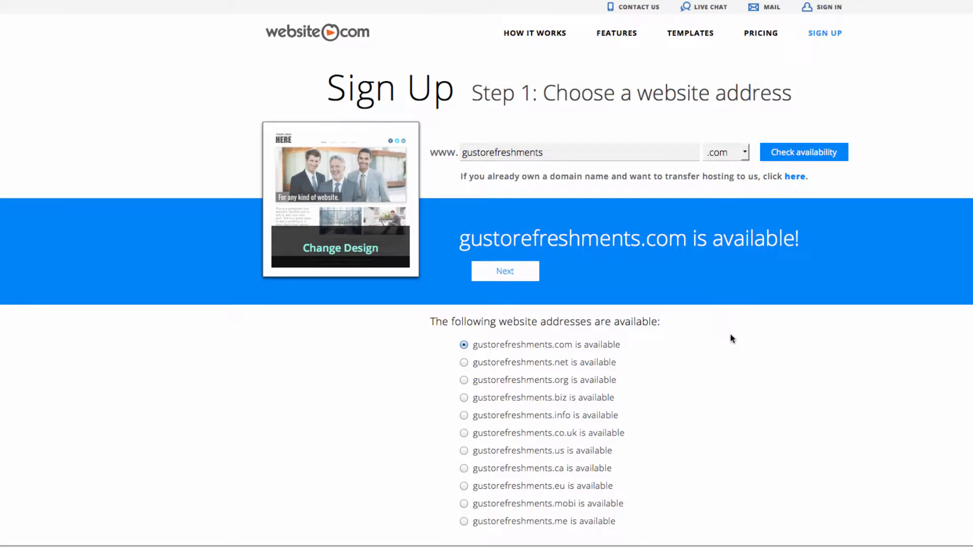
left_click(488, 279)
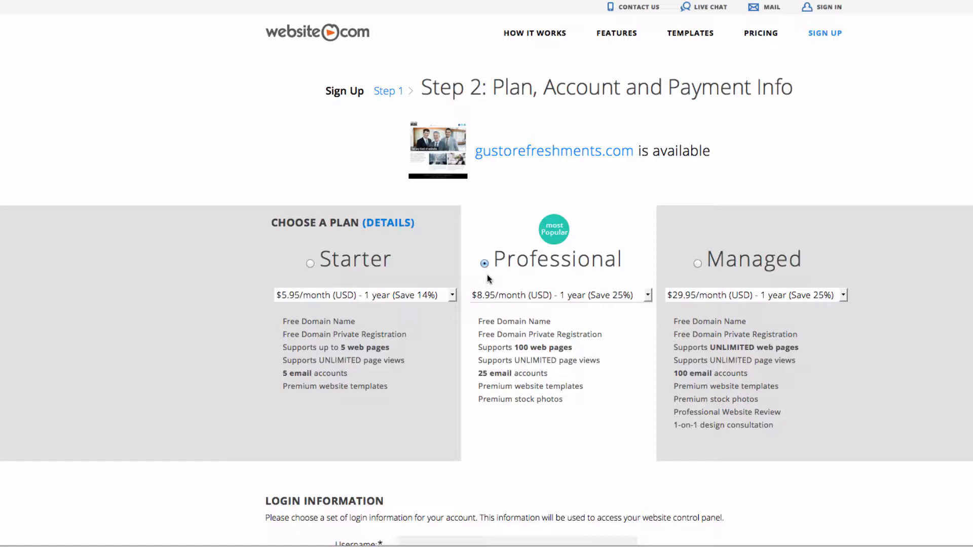
Keep the Professional plan and fill in the login information with username gustorefreshments and the account password, entered twice
scroll(488, 277, "down", 3)
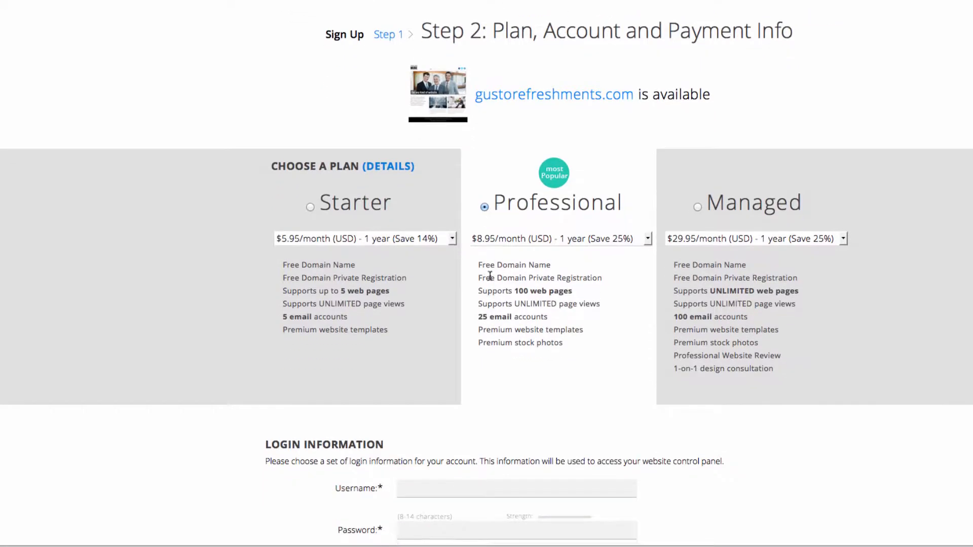
scroll(517, 355, "down", 4)
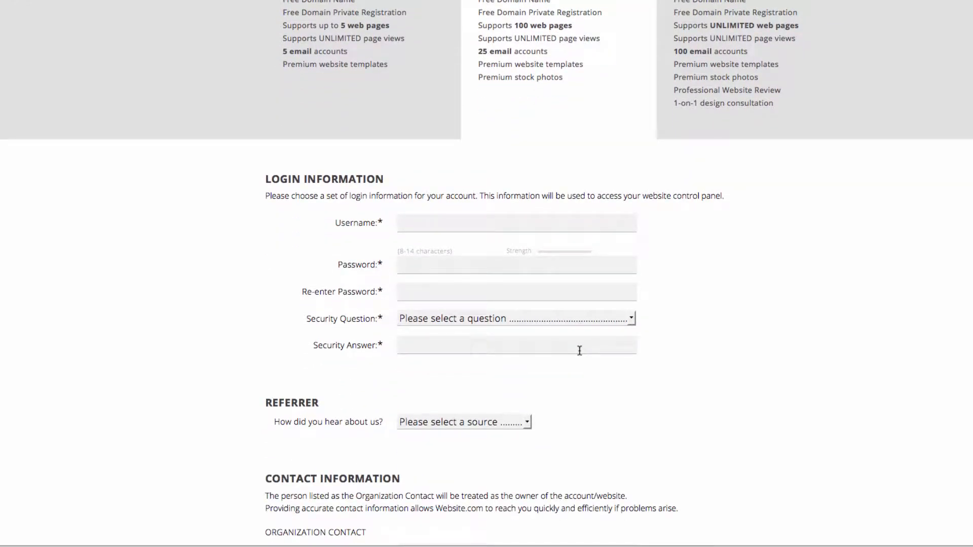
left_click(517, 221)
type("gustorefreshments")
key("Tab")
type("••••••••••••••")
key("Tab")
type("••••••••••••••")
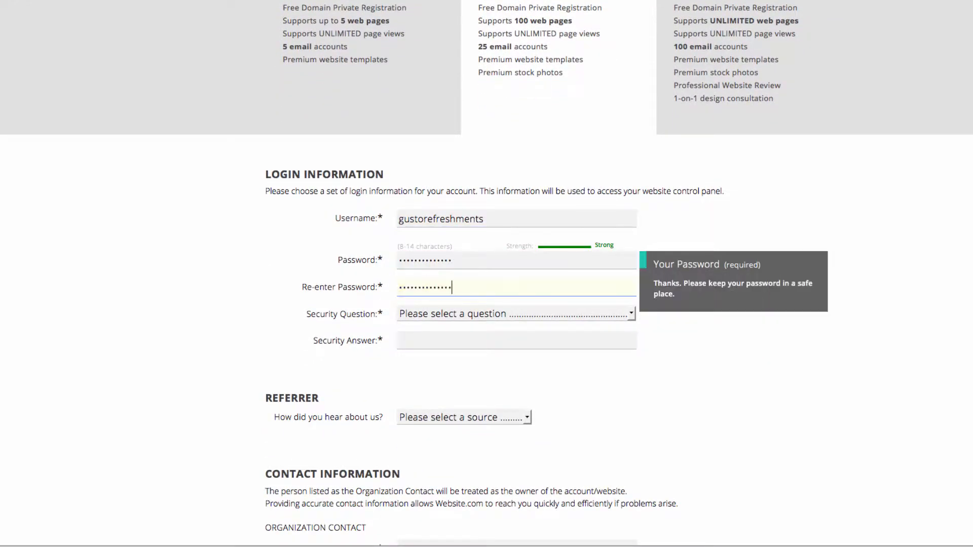
Choose the security question "In what city or town was your first job?" and enter the security answer
left_click(499, 315)
left_click(489, 363)
key("Tab")
Fill in the organization contact's first name, last name and email, and enter gusto refreshments as the organization
scroll(491, 379, "down", 2)
left_click(491, 448)
type("Domain")
key("Tab")
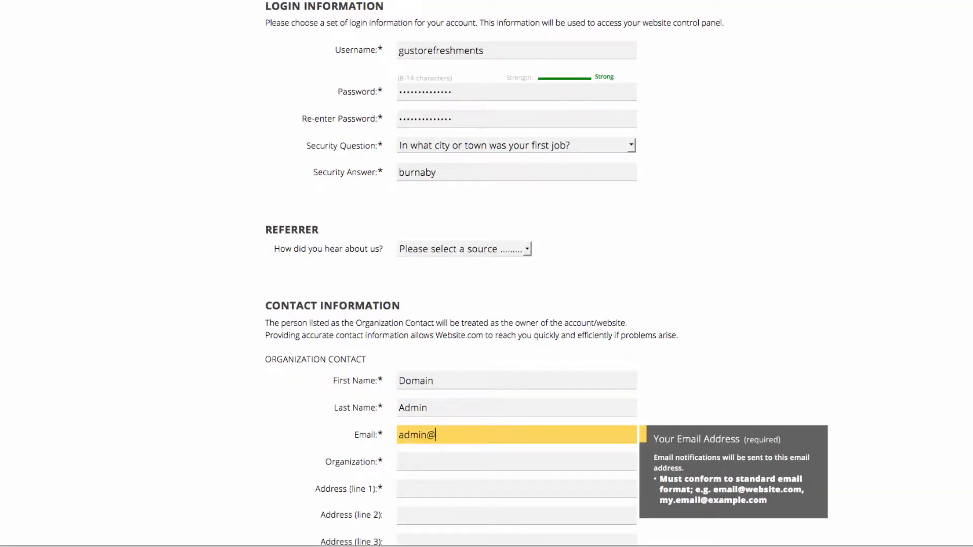
key("Tab")
type("gusto refreshments")
Fill in the organization contact's street address, city, province, postal code and phone number
key("Tab")
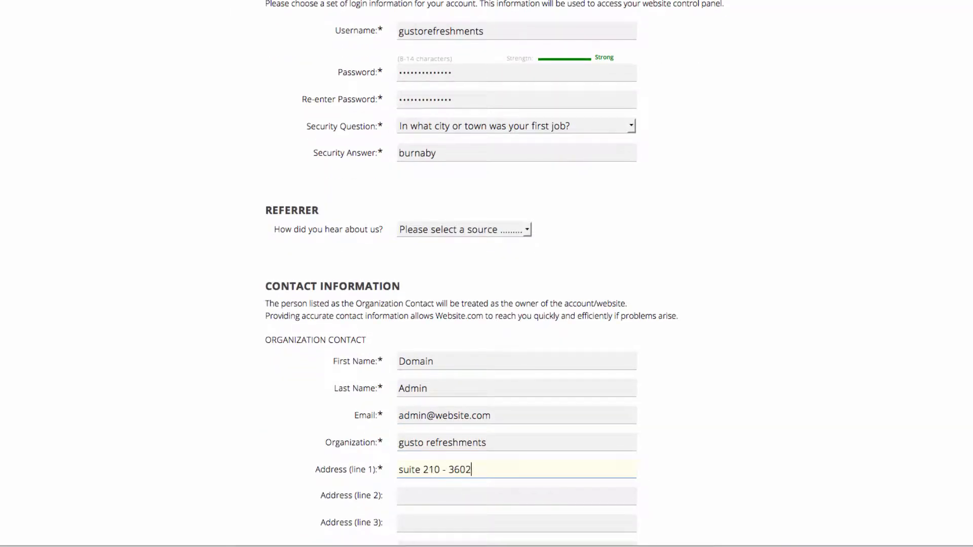
key("Tab")
type("Burnaby")
key("Tab")
key("Tab")
key("b")
key("Tab")
type("v5g 4w")
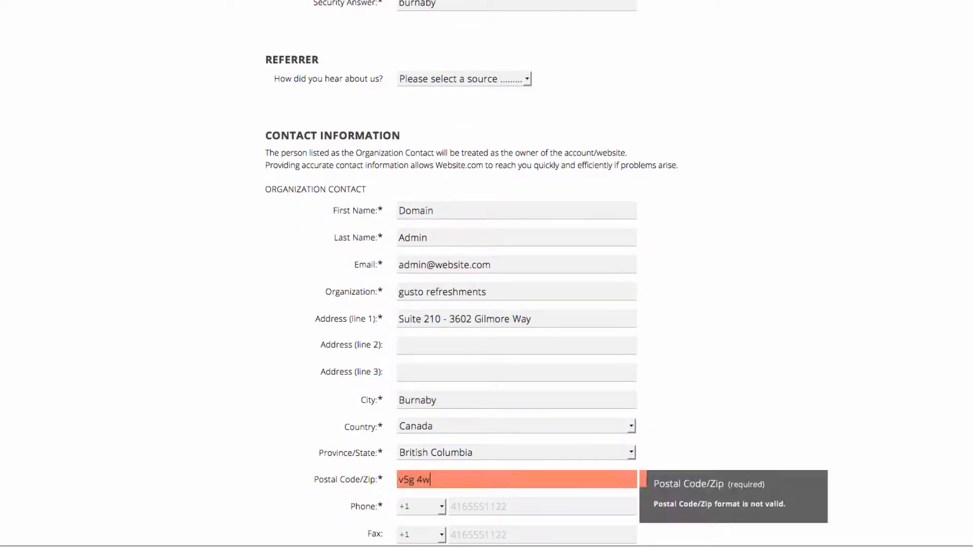
type("9")
key("Tab")
Enter the VISA payment details: card number, card security code, name on card and expiry date
scroll(460, 450, "down", 6)
left_click(460, 450)
type("4")
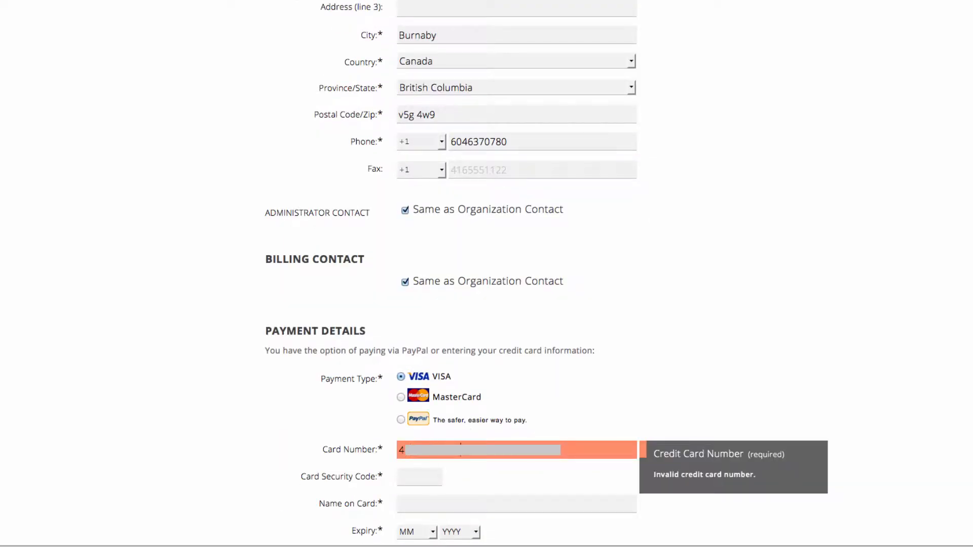
left_click(419, 477)
left_click(415, 507)
type("W")
left_click(418, 475)
left_click(460, 476)
left_click(469, 407)
Create the account and open the website builder, dismissing its introductory message
scroll(470, 406, "down", 9)
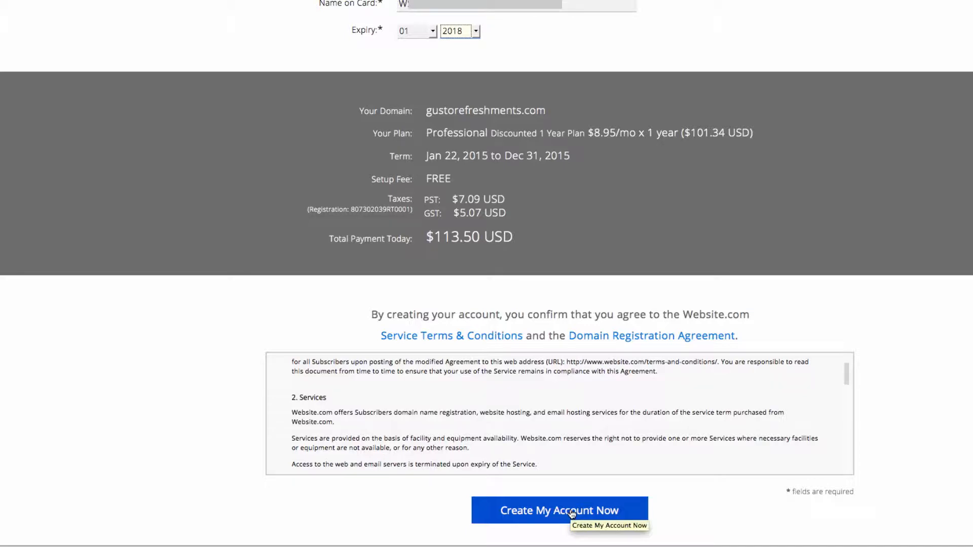
left_click(572, 513)
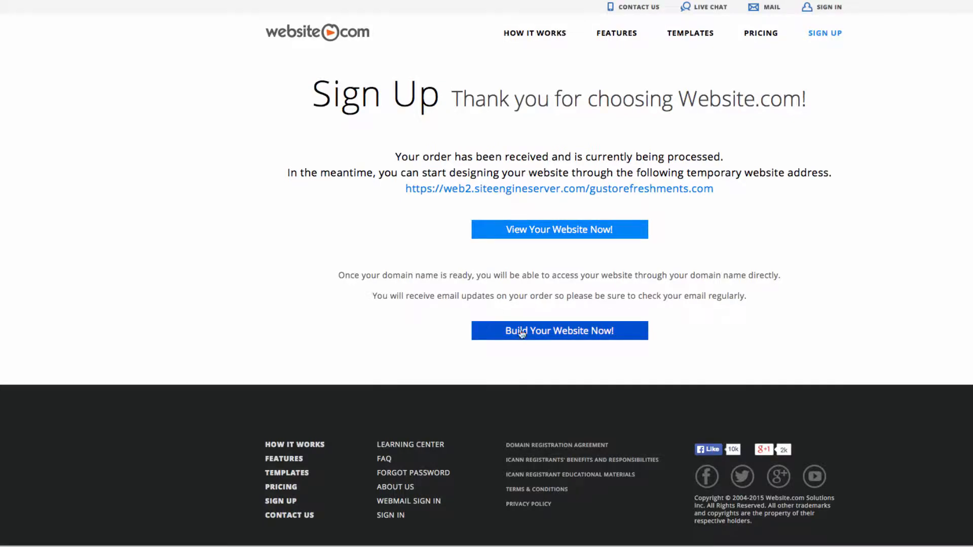
left_click(558, 335)
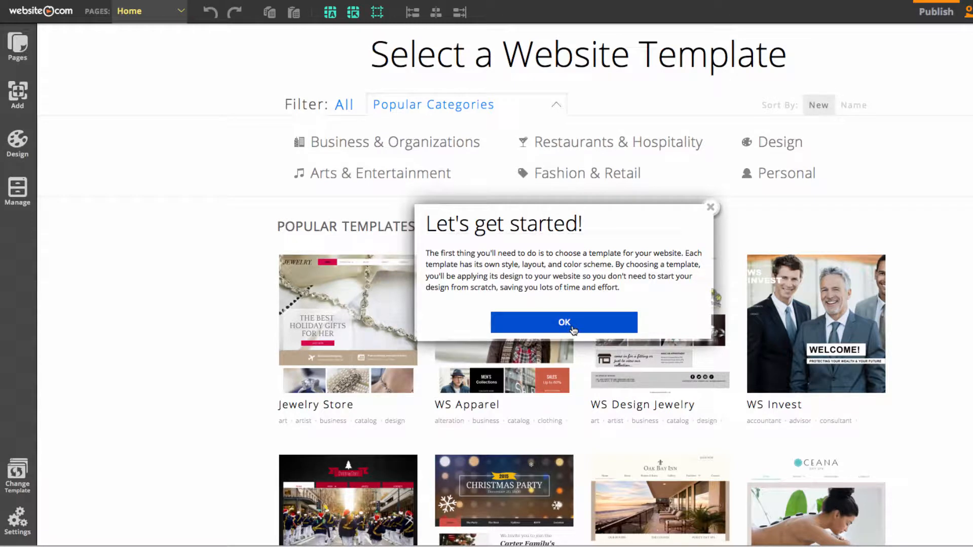
left_click(577, 328)
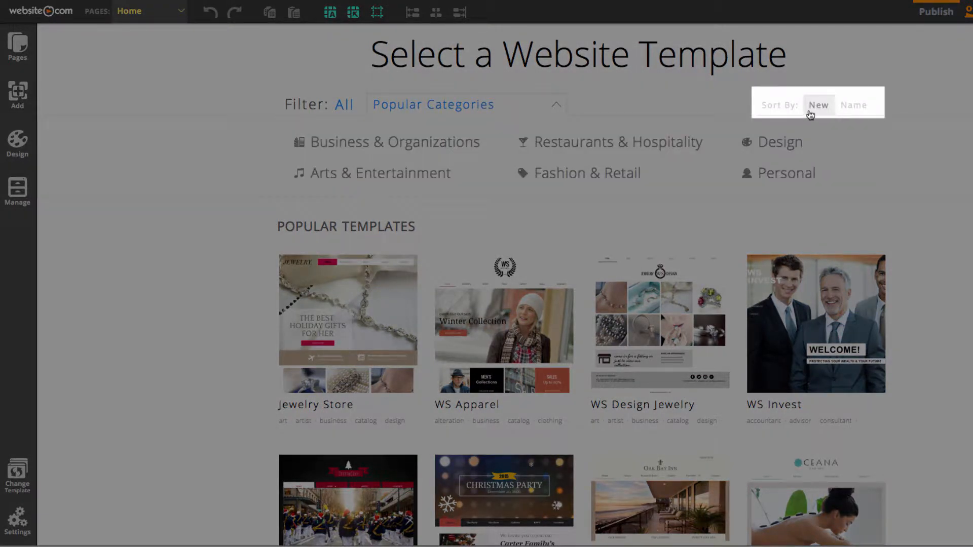
Sort the website templates by name and create the site from the Cafe Aroma template, replacing the existing content
left_click(857, 105)
scroll(531, 359, "down", 2)
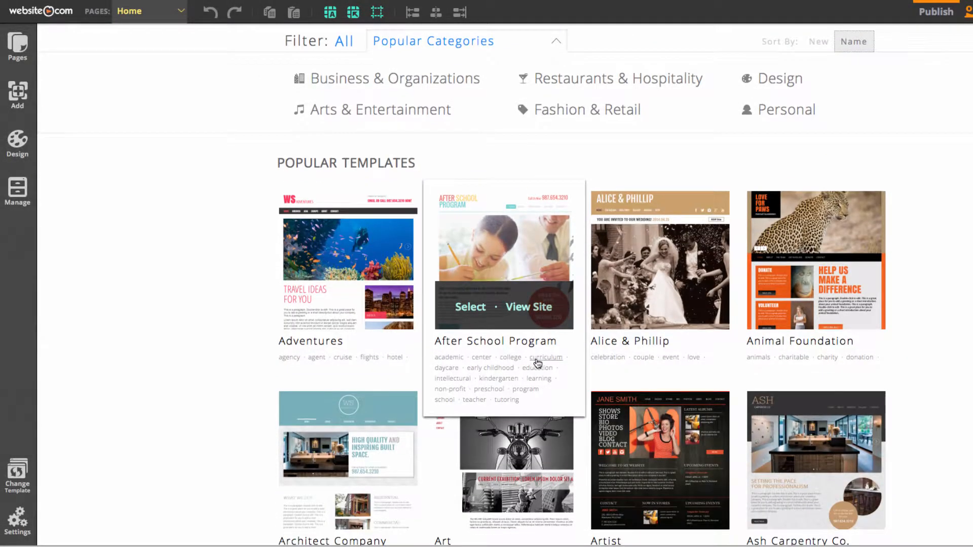
scroll(537, 363, "down", 8)
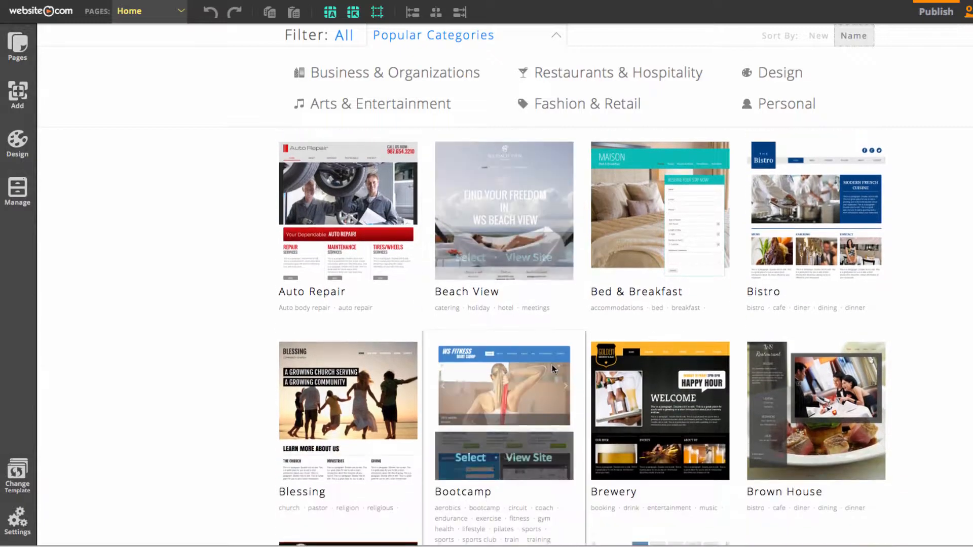
scroll(551, 364, "down", 6)
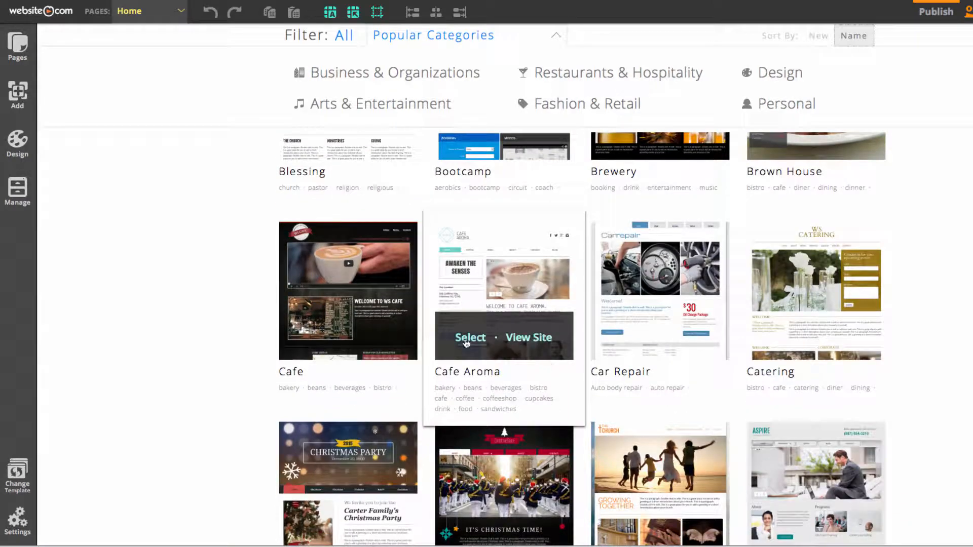
left_click(467, 339)
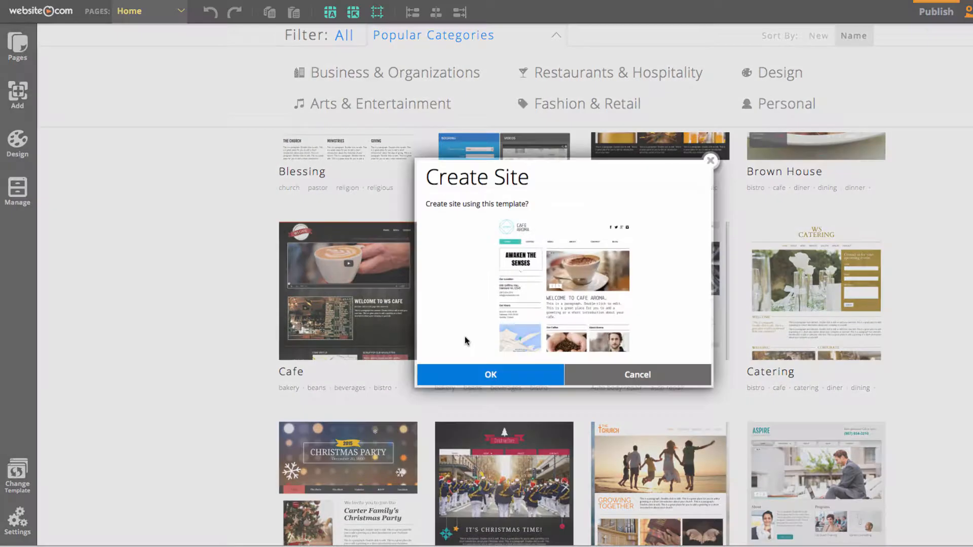
left_click(509, 374)
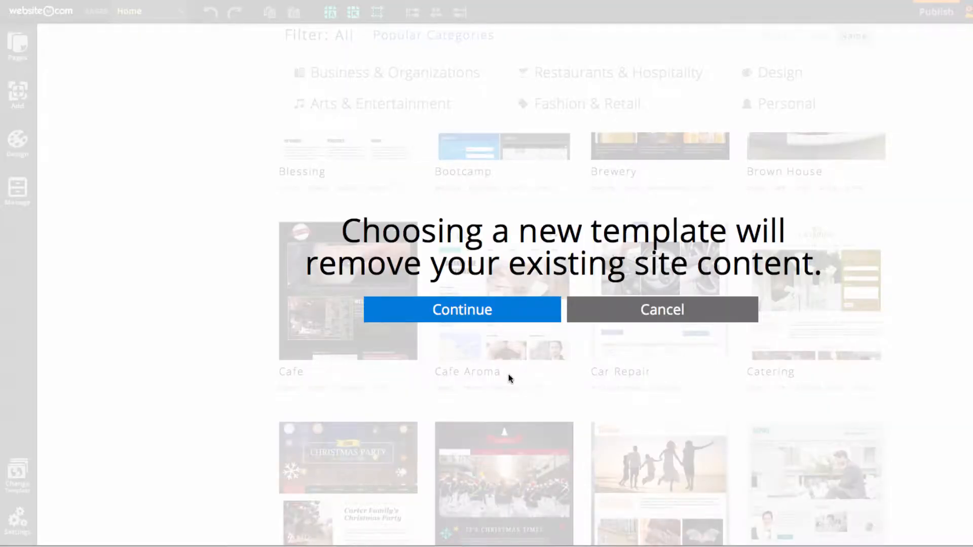
left_click(486, 325)
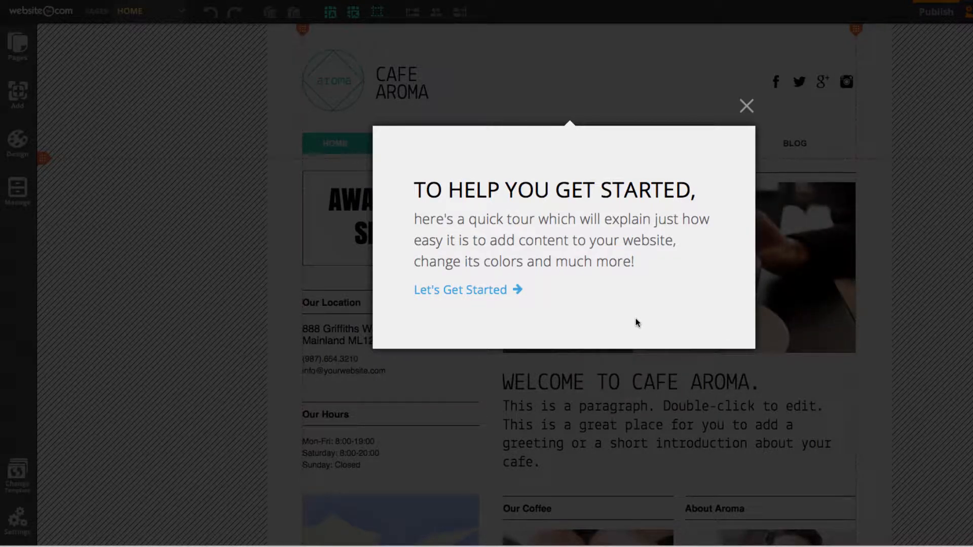
Go through all six steps of the builder's quick tour and finish it
left_click(452, 291)
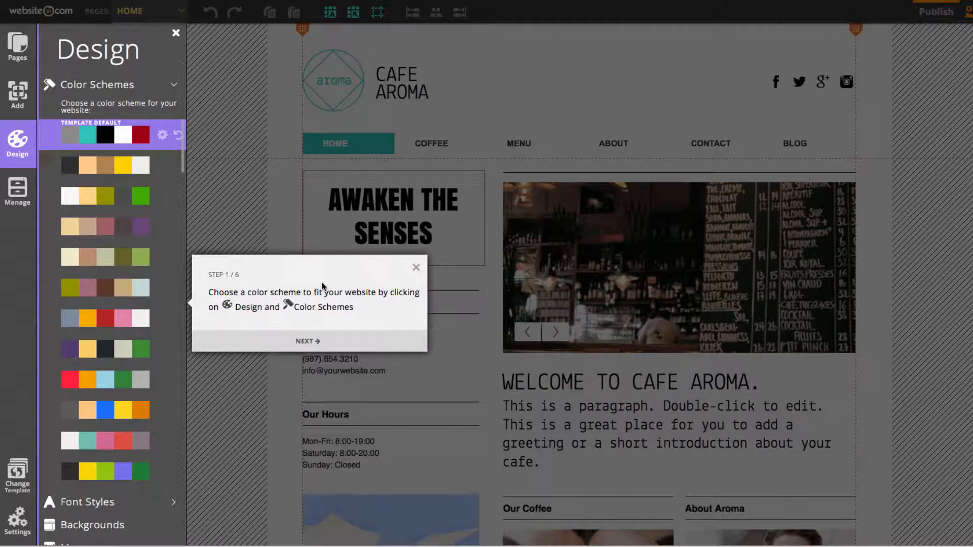
left_click(330, 339)
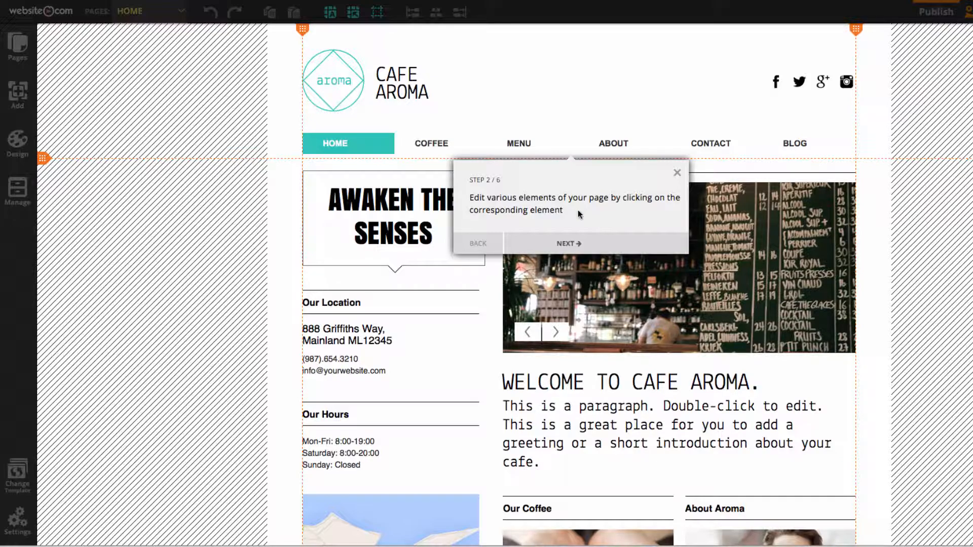
left_click(579, 244)
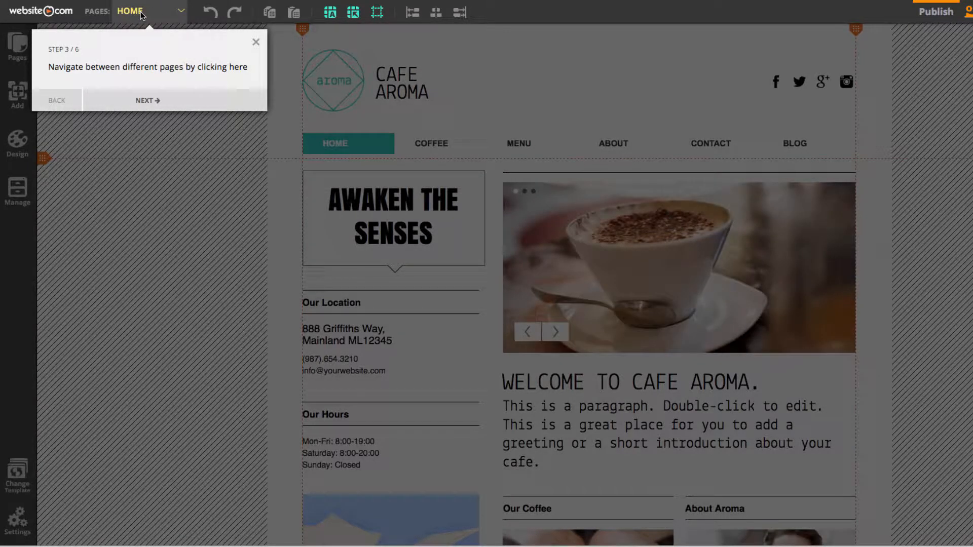
left_click(162, 100)
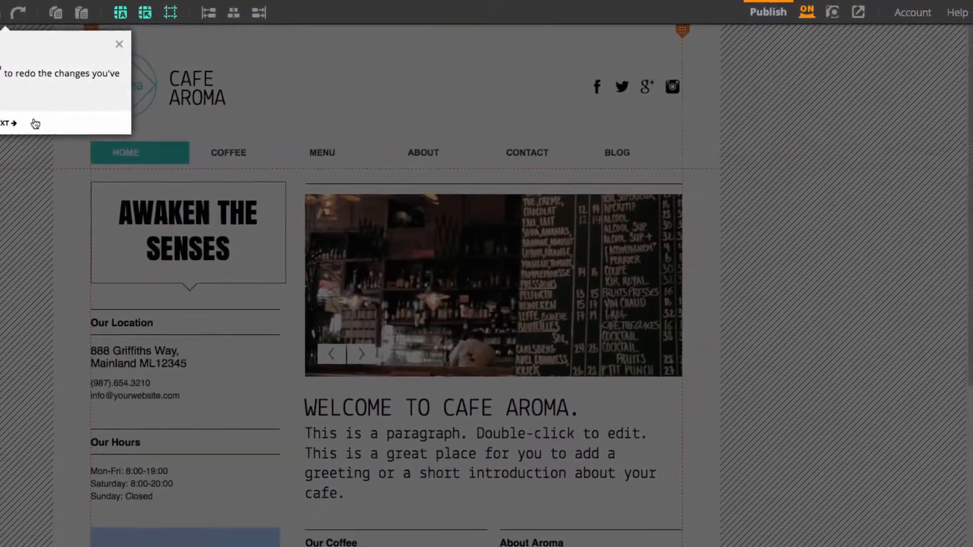
left_click(248, 116)
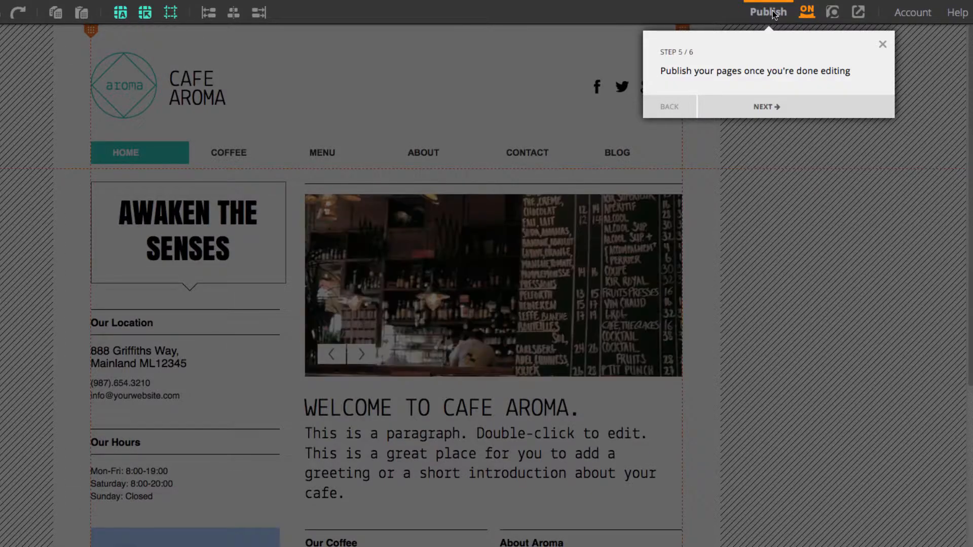
left_click(793, 105)
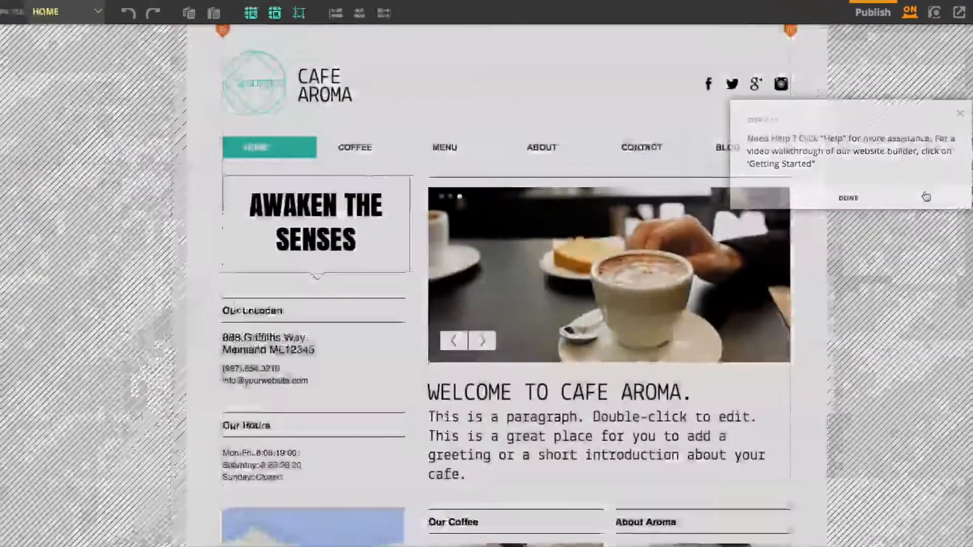
left_click(826, 203)
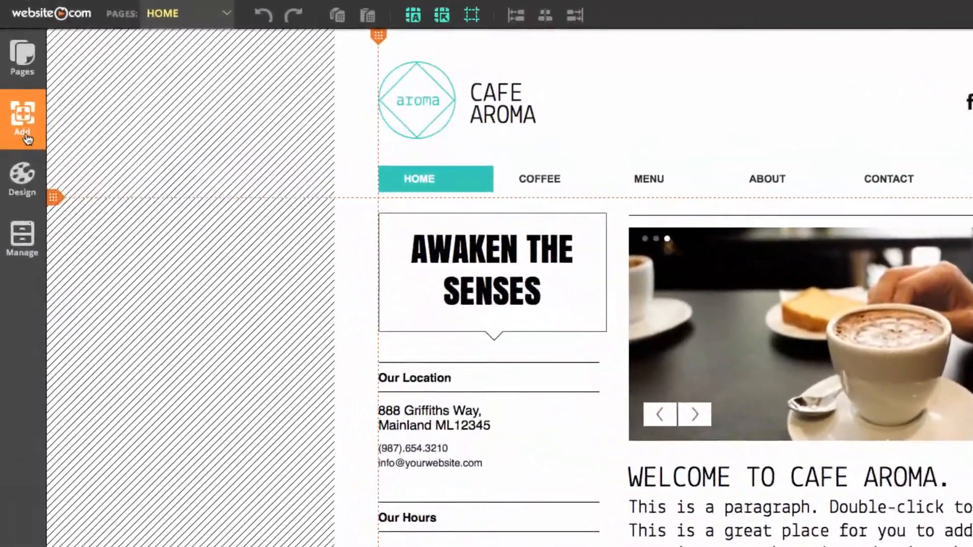
Add a fancy shape to the home page and place it over the slideshow at about X 350, Y 50
left_click(23, 110)
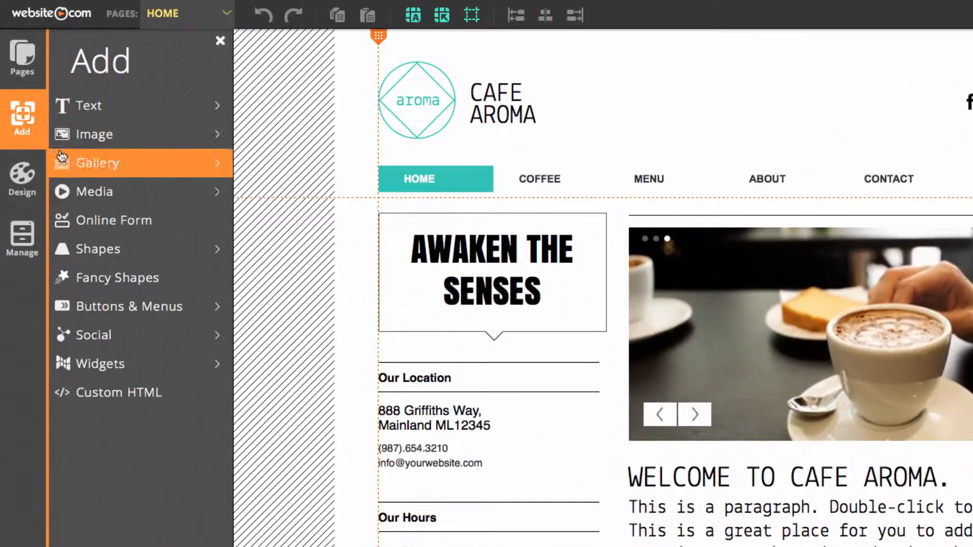
left_click(147, 277)
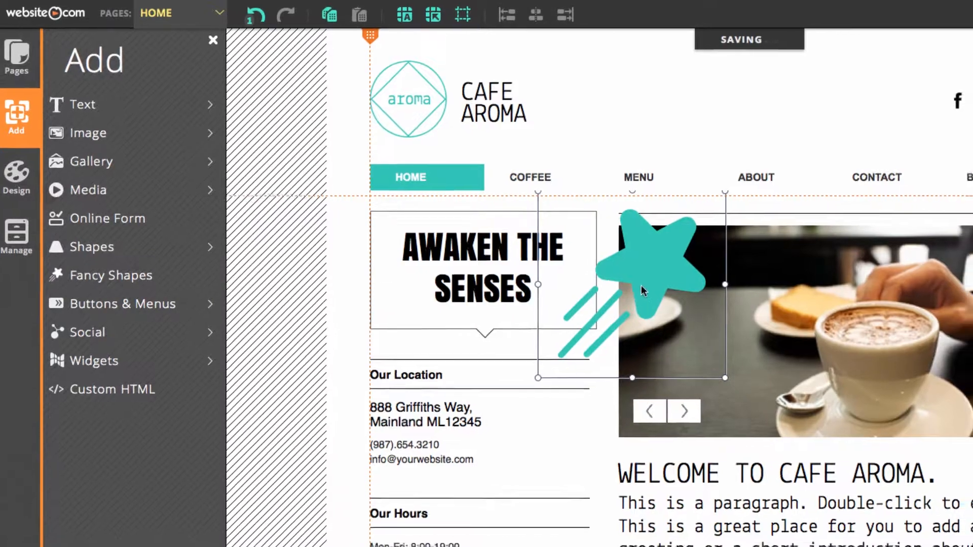
left_click_drag(657, 284, 747, 315)
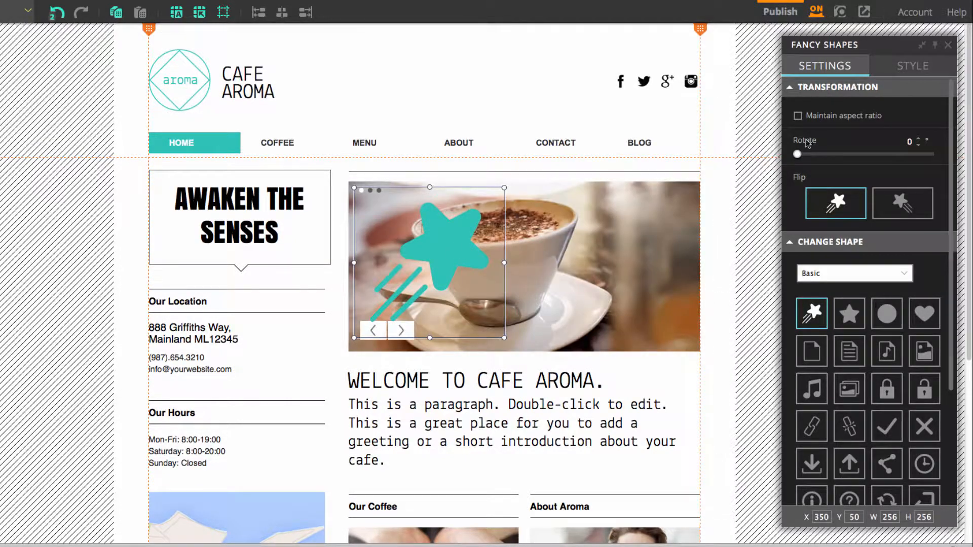
Change the star to the Decorative scalloped plaque shape and move it into the header beside the logo, at about X 220, Y -30
left_click(835, 275)
left_click(843, 299)
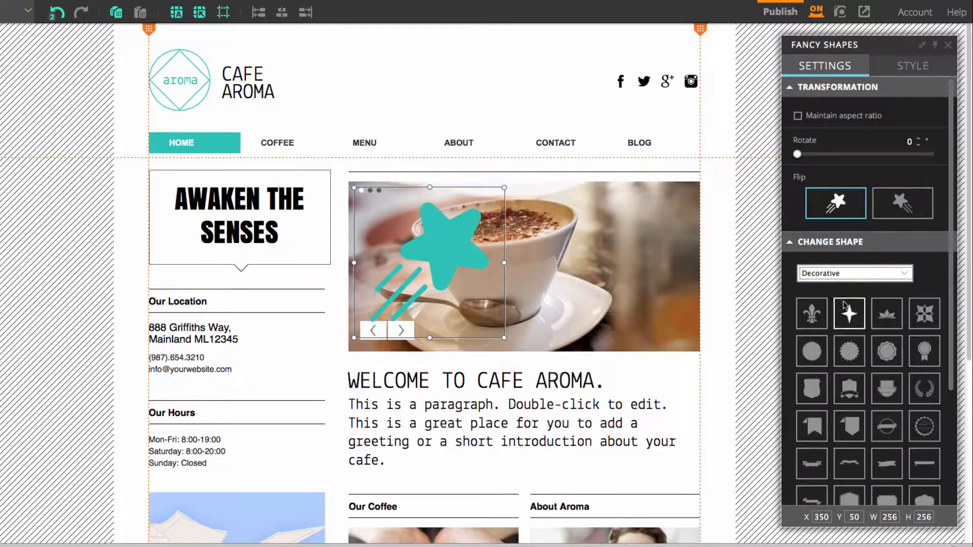
scroll(942, 446, "down", 3)
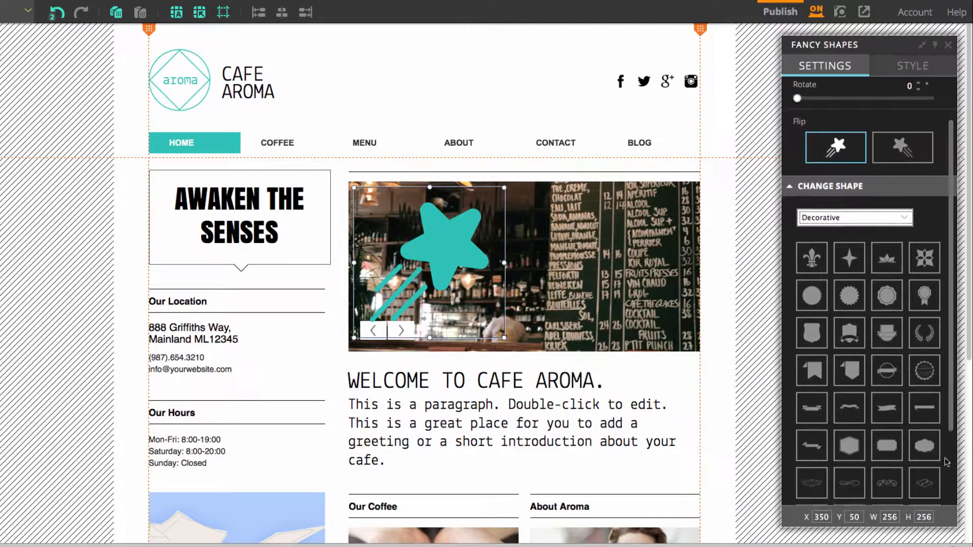
left_click(924, 446)
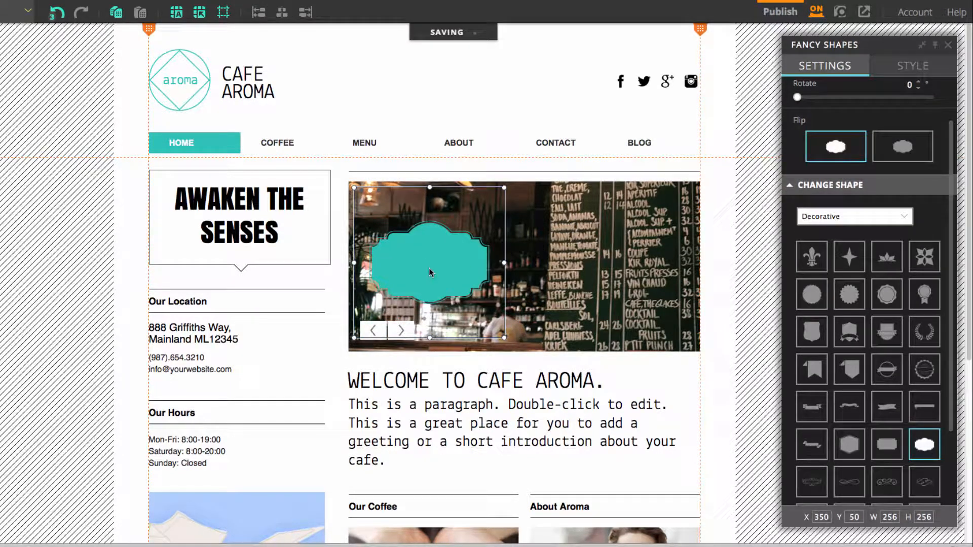
left_click_drag(432, 266, 354, 81)
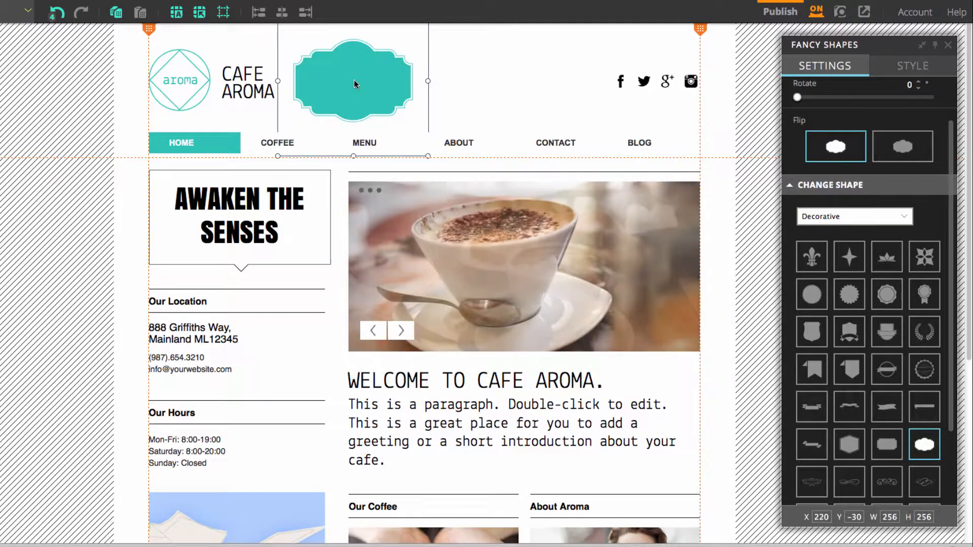
Delete the old Cafe Aroma logo and name from the header and move the plaque into their place at about X -10, Y -30
left_click_drag(125, 40, 235, 116)
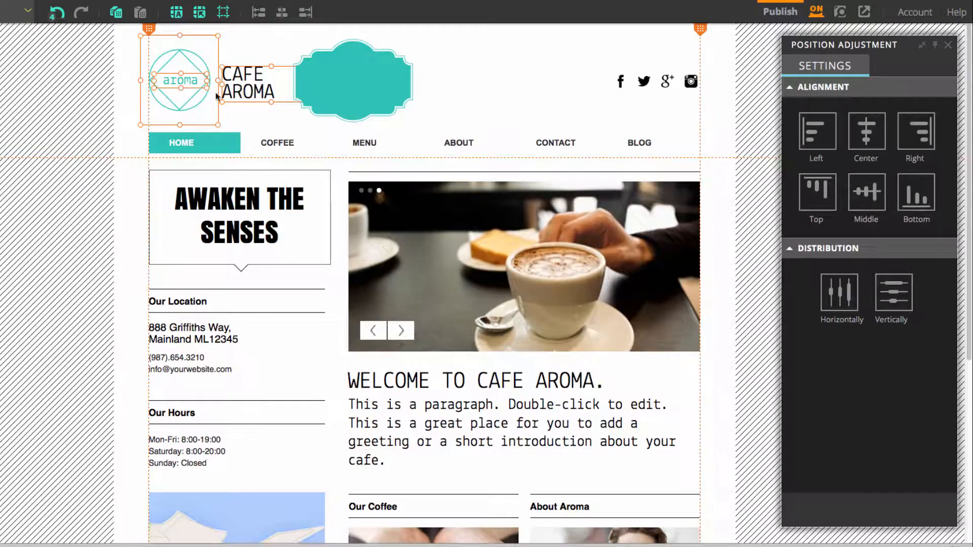
right_click(219, 99)
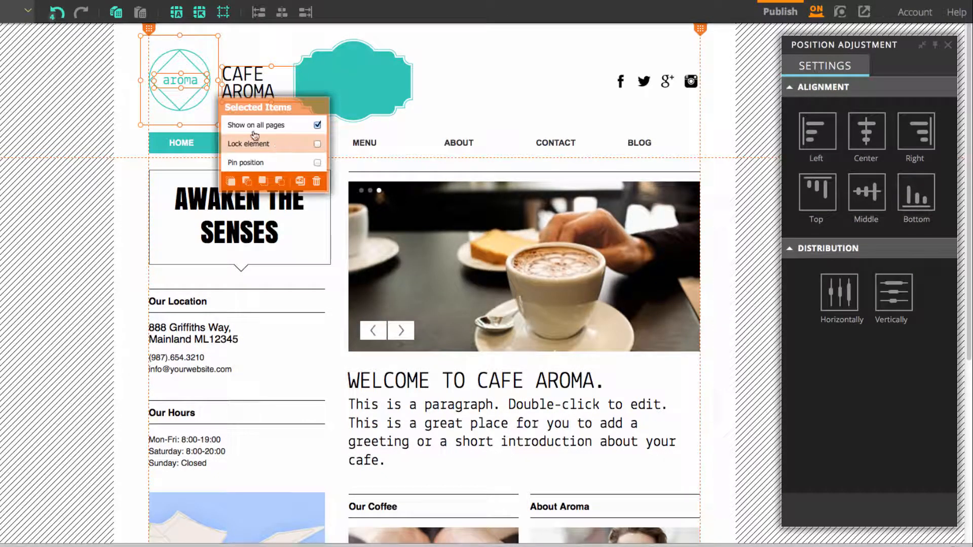
left_click(316, 181)
left_click(336, 304)
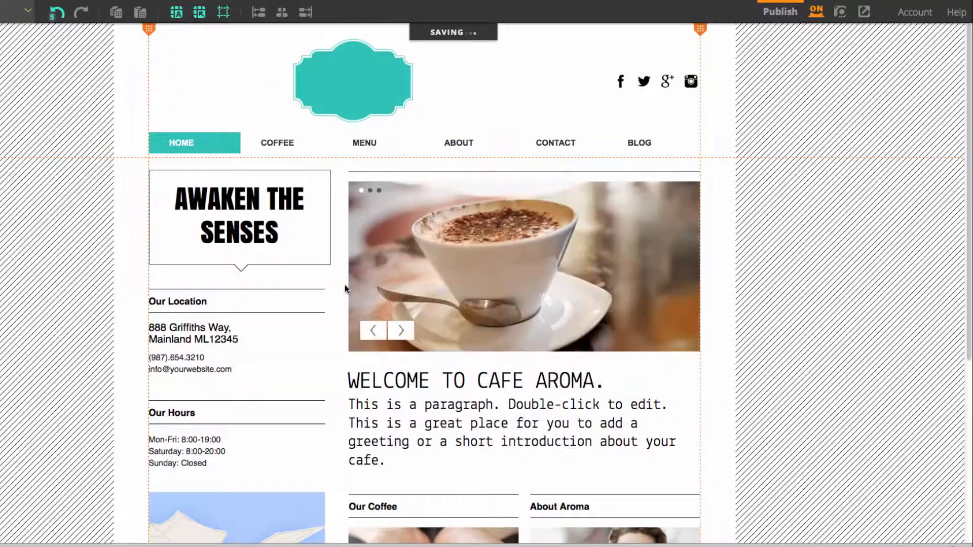
left_click_drag(356, 86, 221, 84)
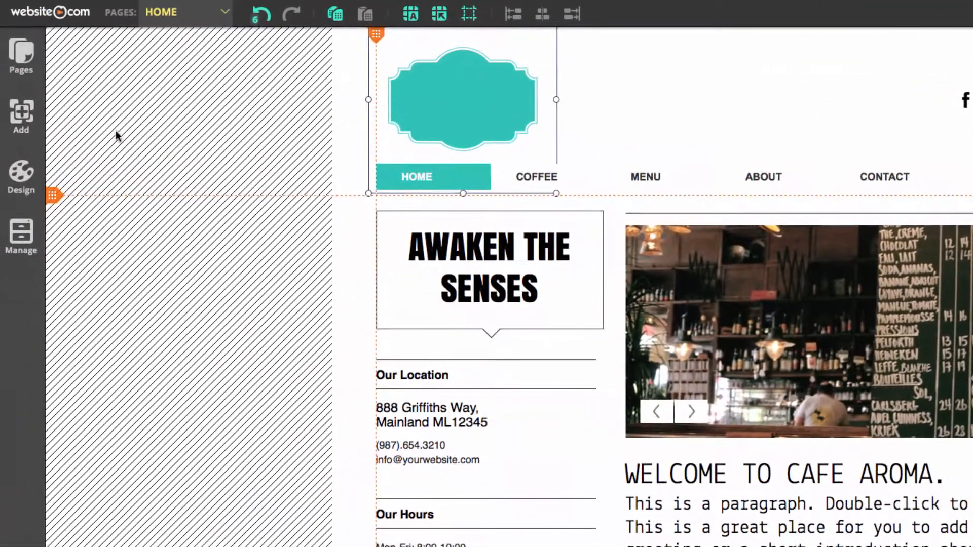
Add a title text element and place it in the header beside the plaque at about X 240, Y 80
left_click(21, 114)
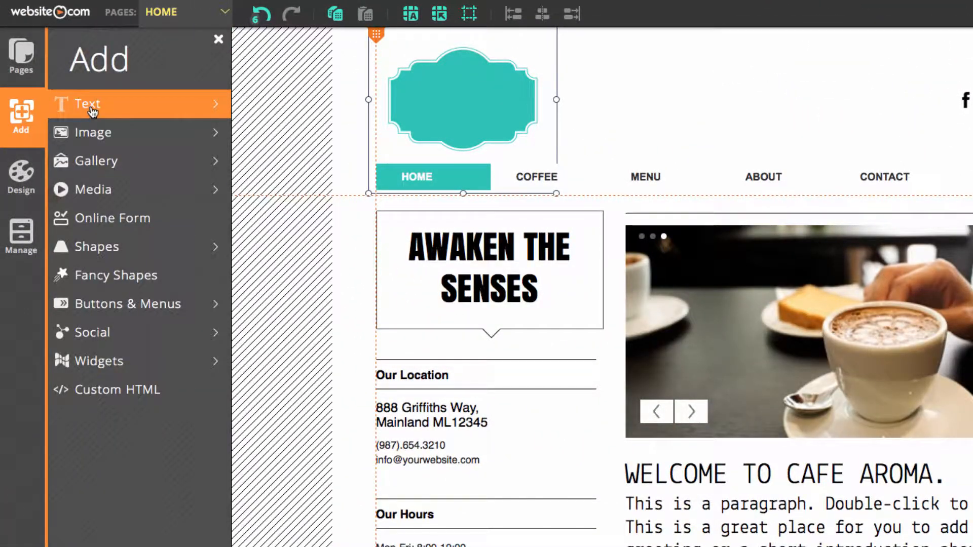
left_click(92, 106)
left_click(118, 133)
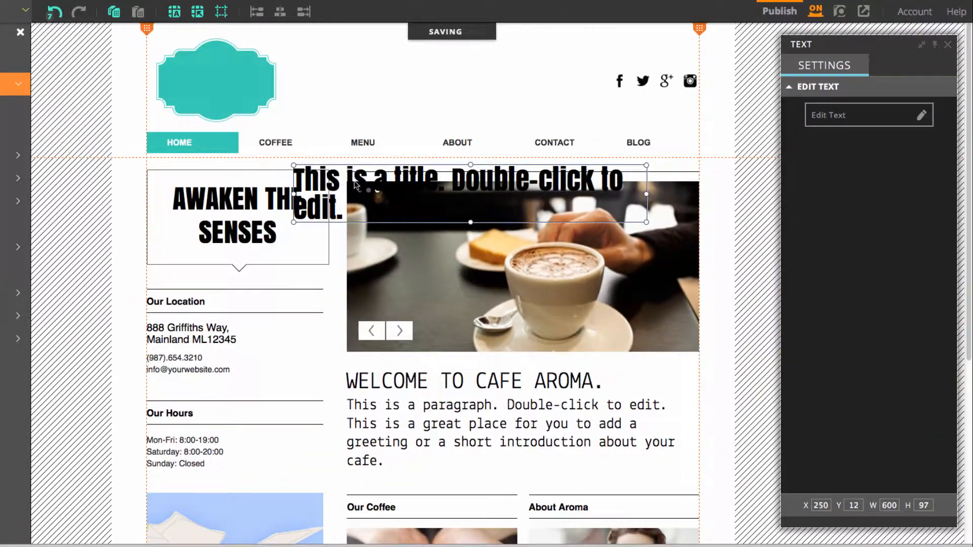
left_click_drag(355, 185, 348, 90)
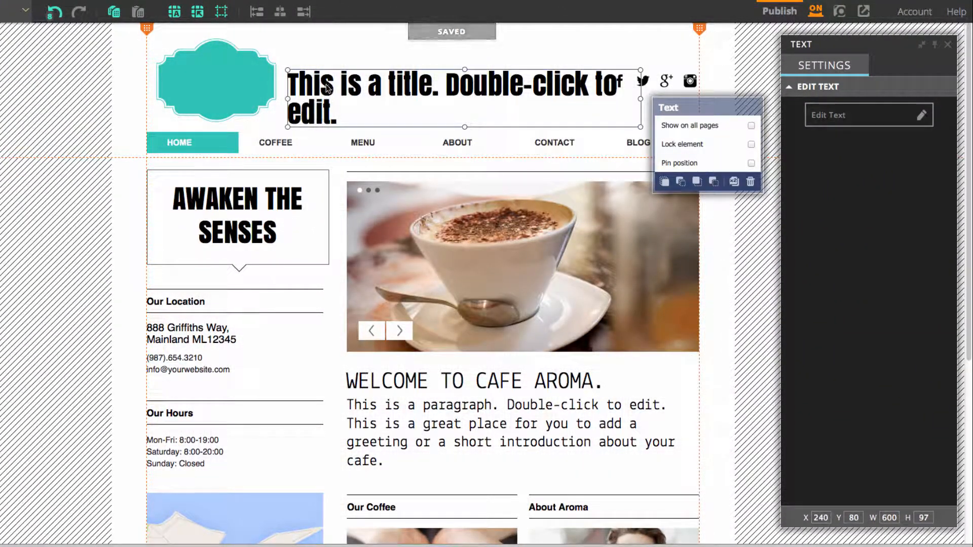
Replace the title's placeholder text with "Gusto" and "Refreshments" on two lines
left_click(829, 112)
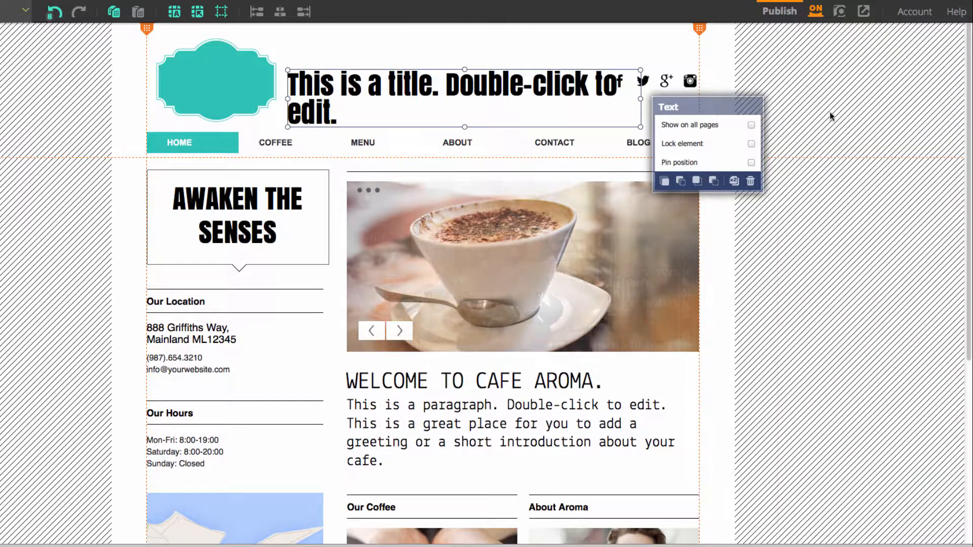
left_click_drag(356, 113, 276, 88)
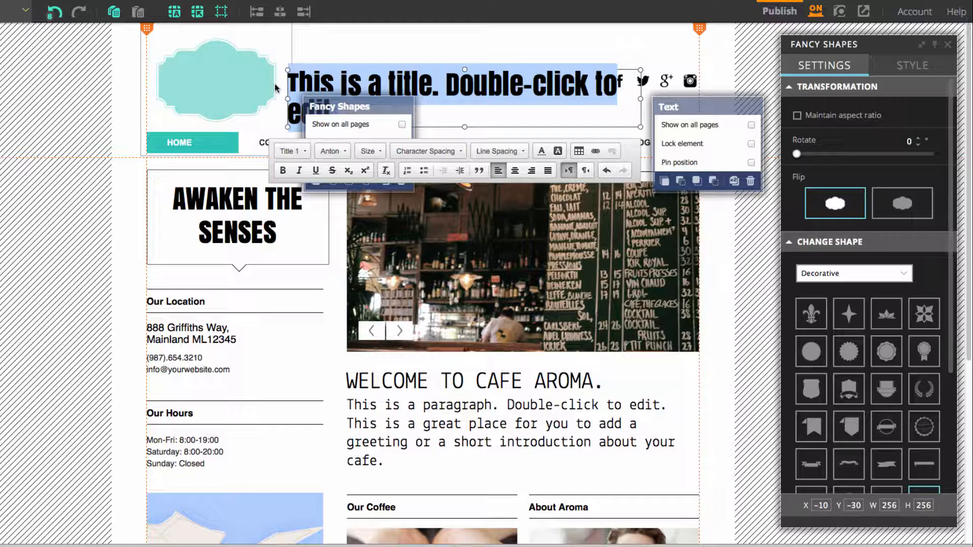
type("Gust")
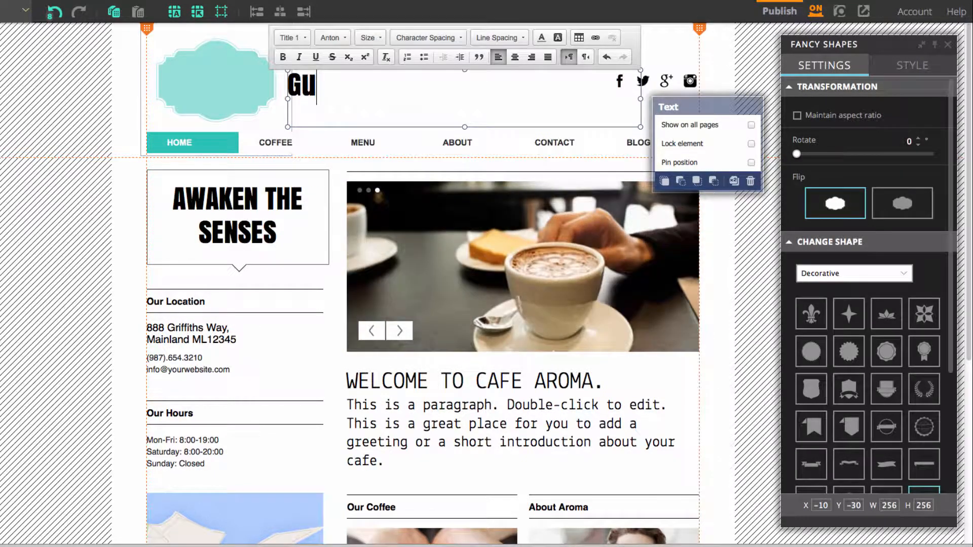
type("o")
key("Return")
type("Refres")
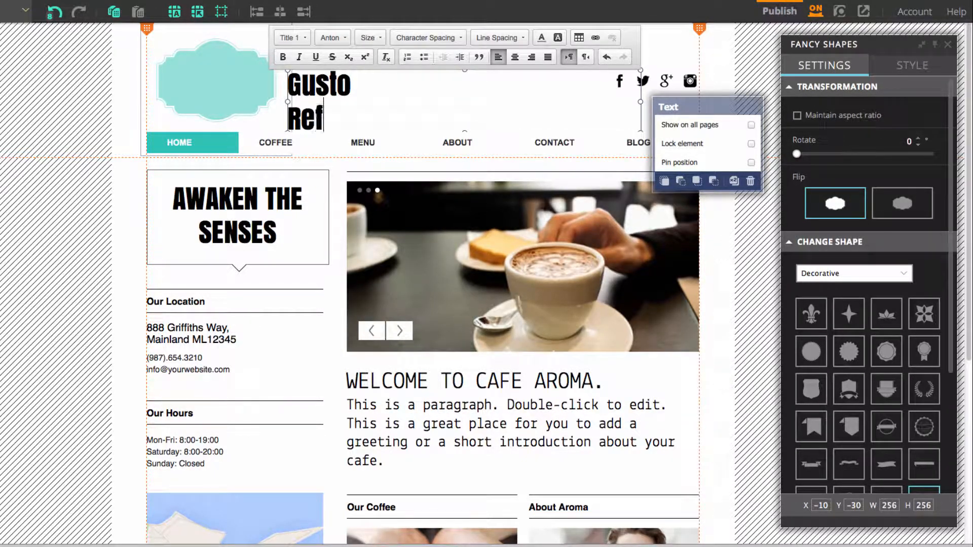
type("hments")
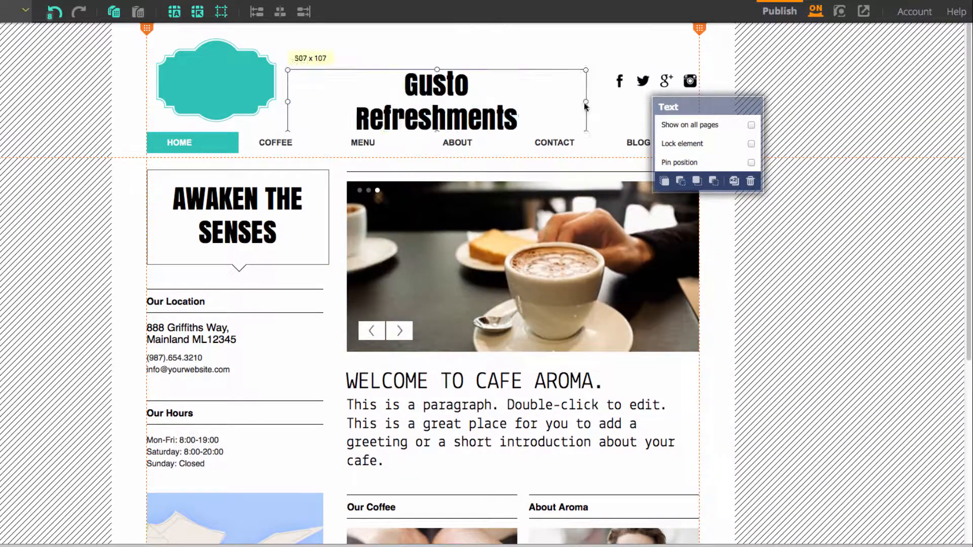
Format the title as white, centred Anton text at size 28 with 0.2em line spacing and place it over the plaque
double_click(337, 84)
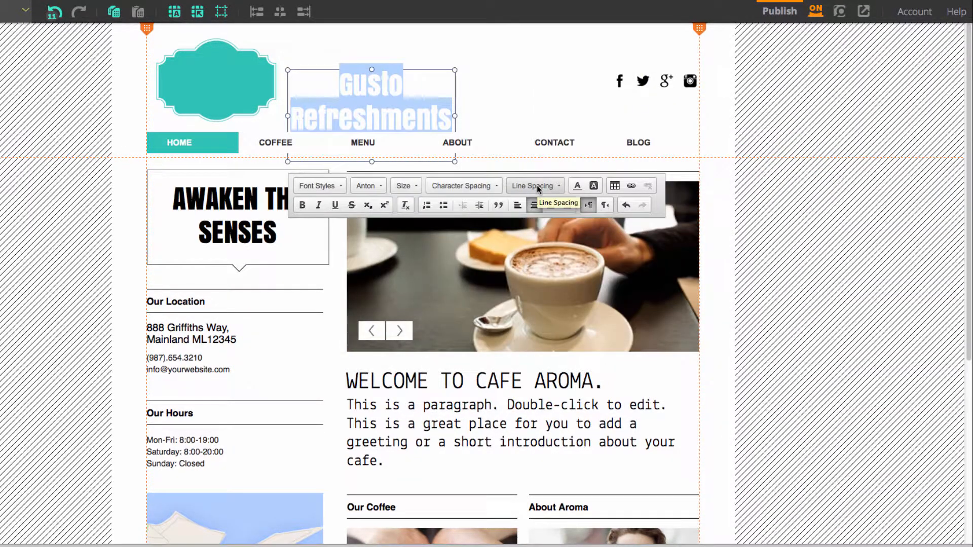
left_click(405, 185)
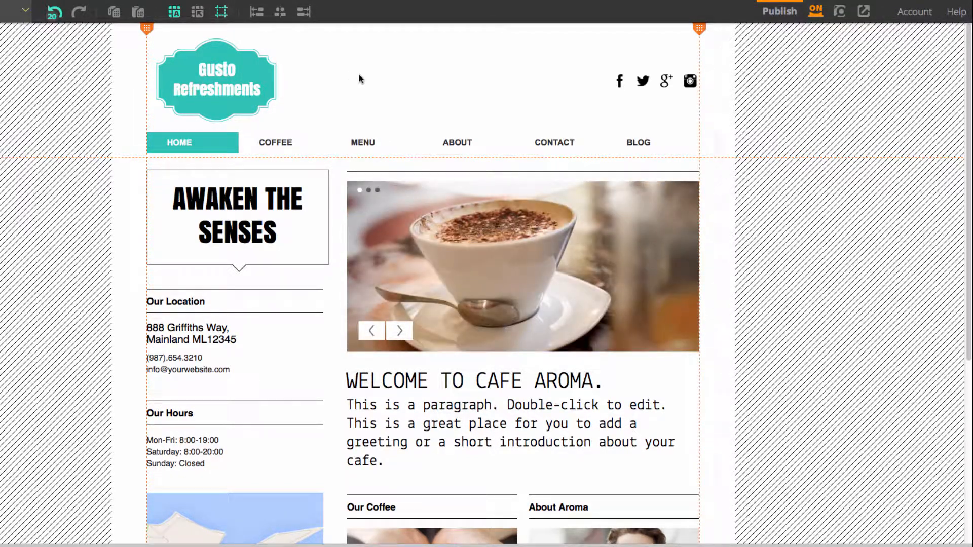
left_click(224, 80)
left_click(841, 112)
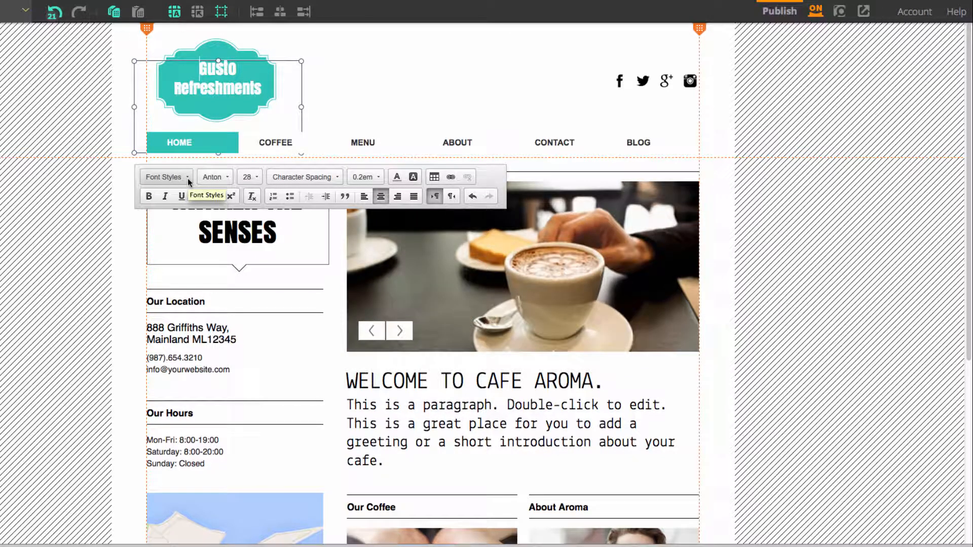
left_click(361, 90)
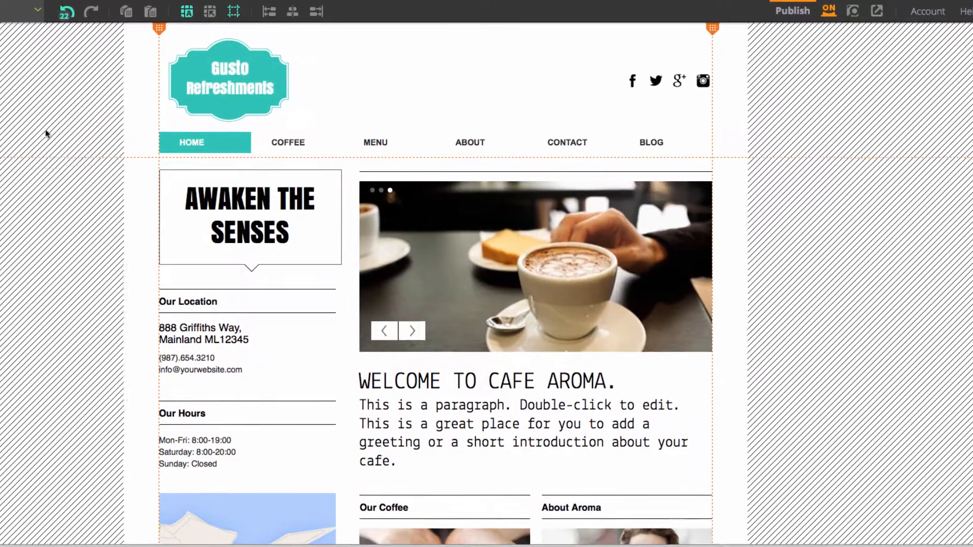
Try several color schemes on the site, including the beige-purple and blue-orange-red ones, and restore the template default scheme
left_click(17, 147)
scroll(134, 169, "down", 4)
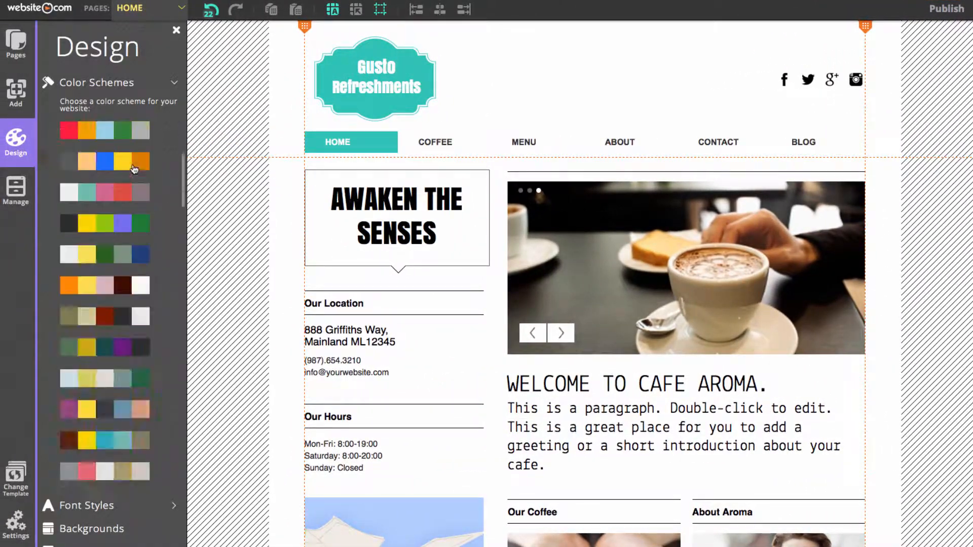
scroll(134, 170, "up", 4)
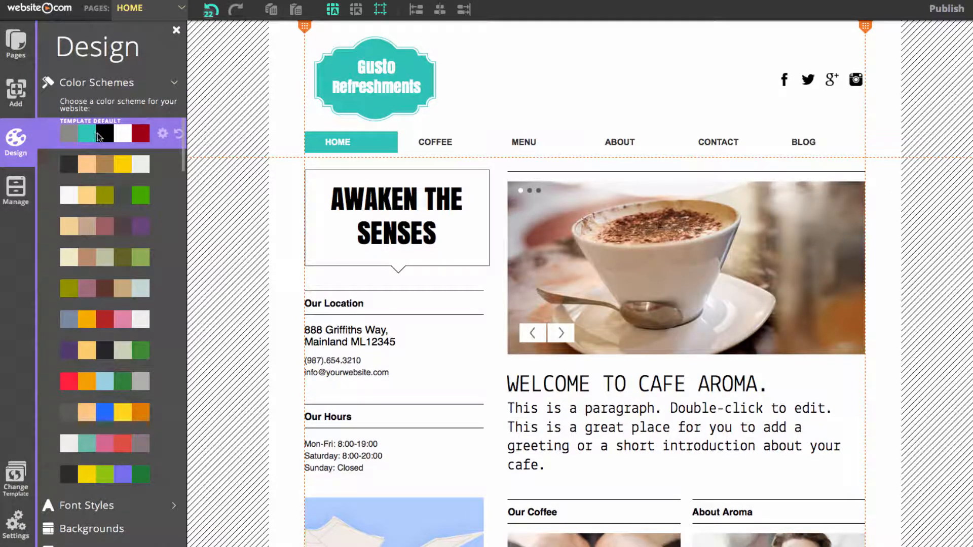
left_click(105, 226)
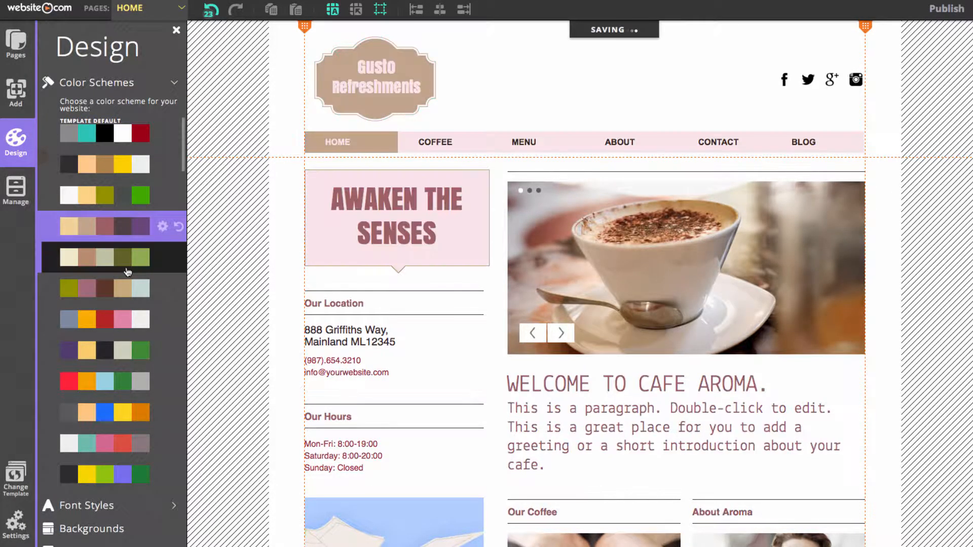
left_click(120, 320)
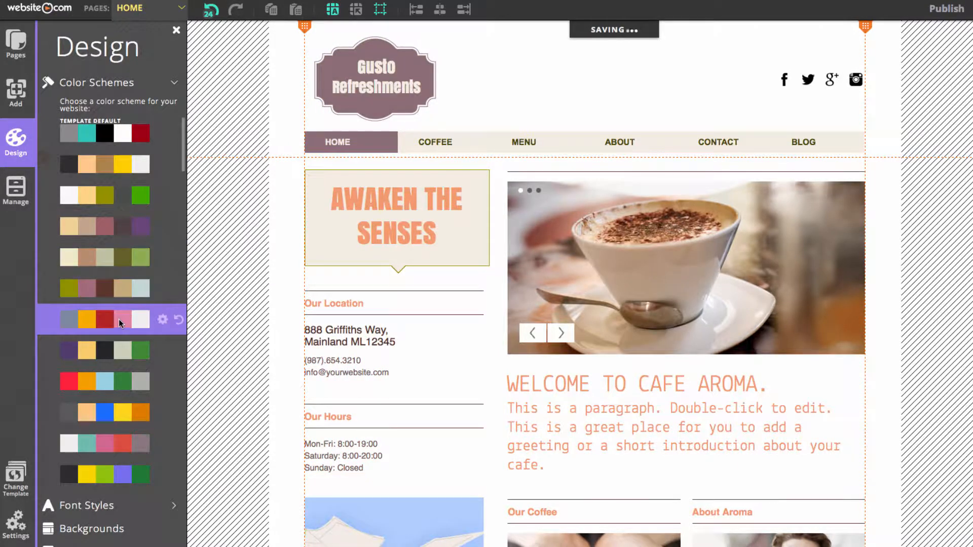
left_click(126, 359)
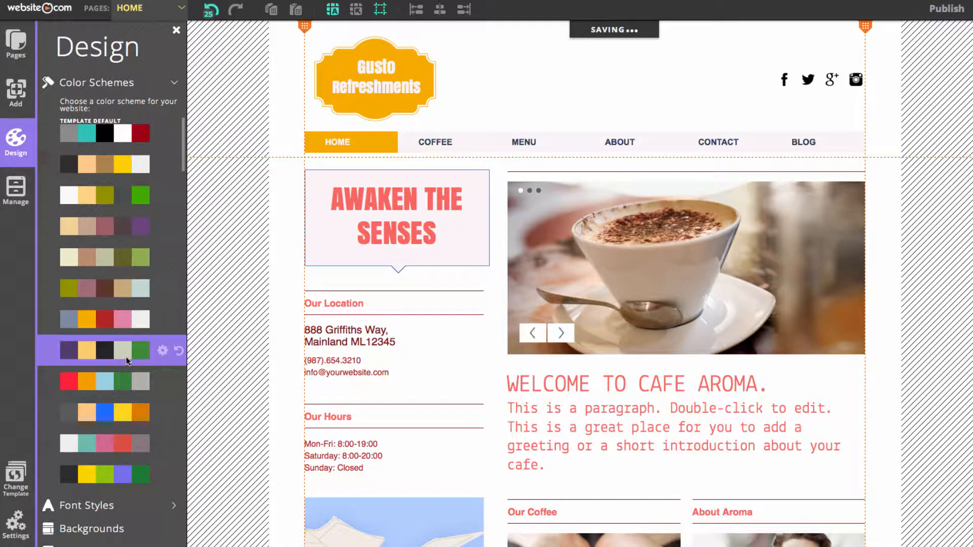
left_click(124, 144)
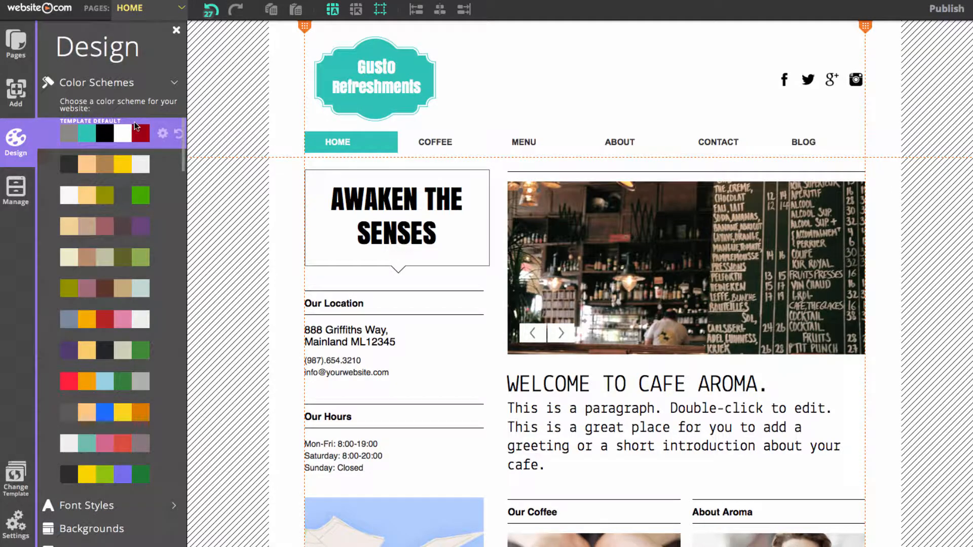
left_click(245, 129)
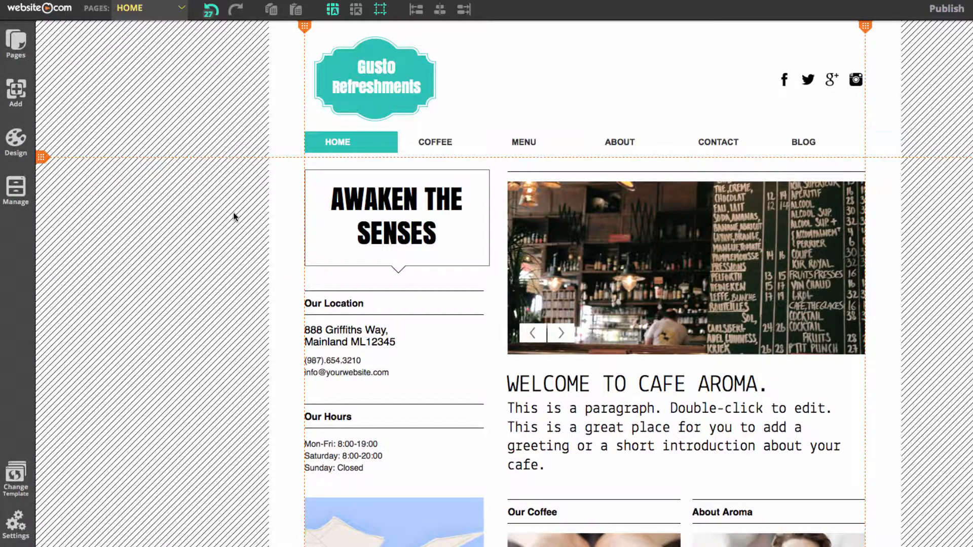
Add an image element to the home page over the slideshow at about X 323, Y 21
left_click(16, 91)
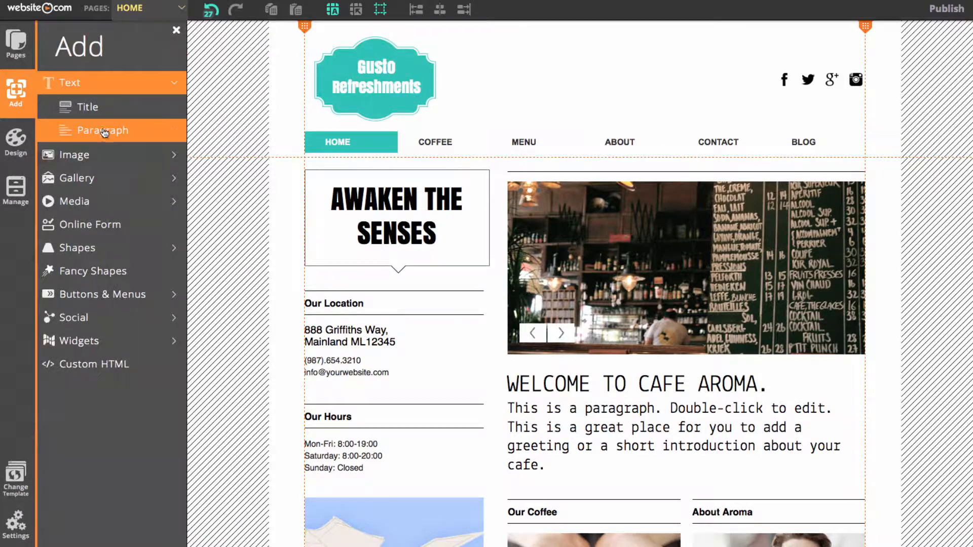
left_click(117, 154)
left_click(119, 131)
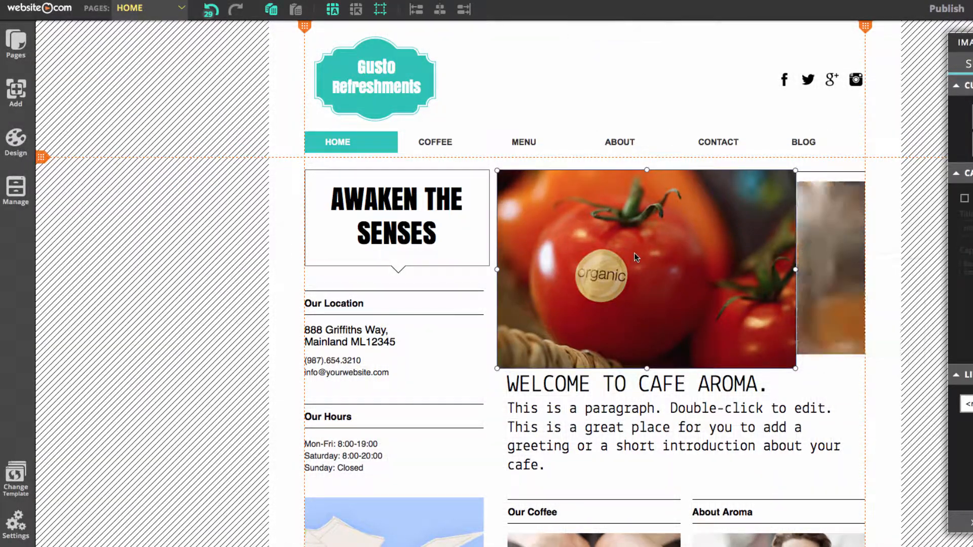
left_click(610, 262)
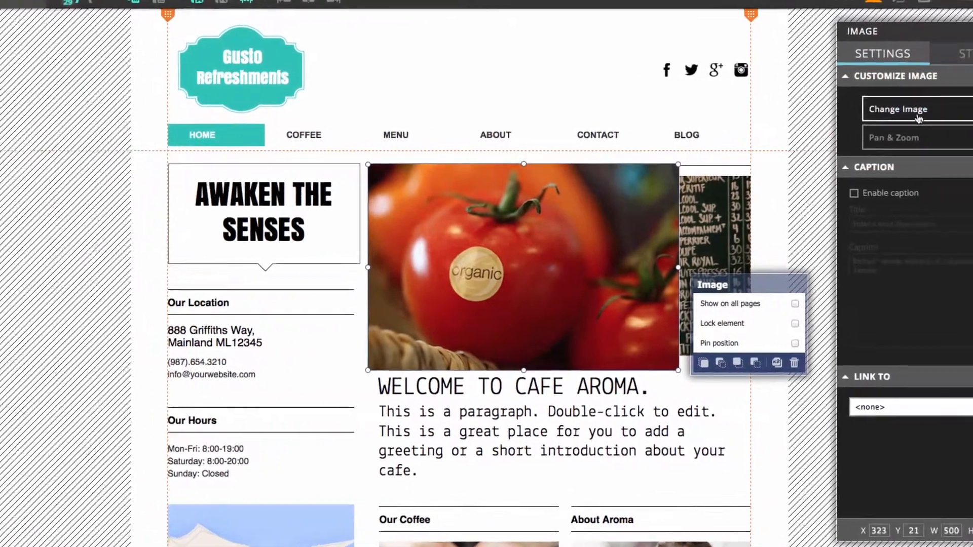
Upload gusto-logo.png from the Gusto folder, use it for the new image, and move the image to about X 367, Y 5
left_click(918, 118)
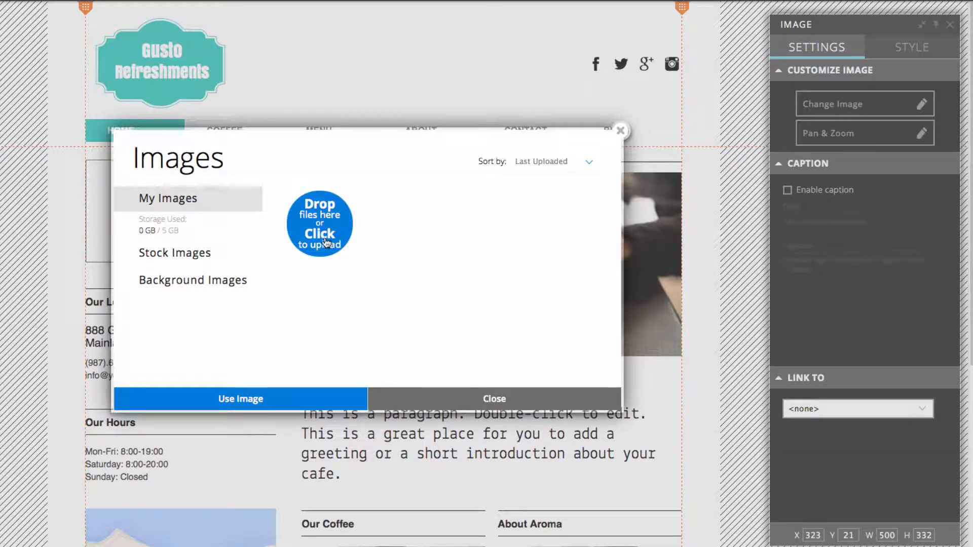
left_click(198, 262)
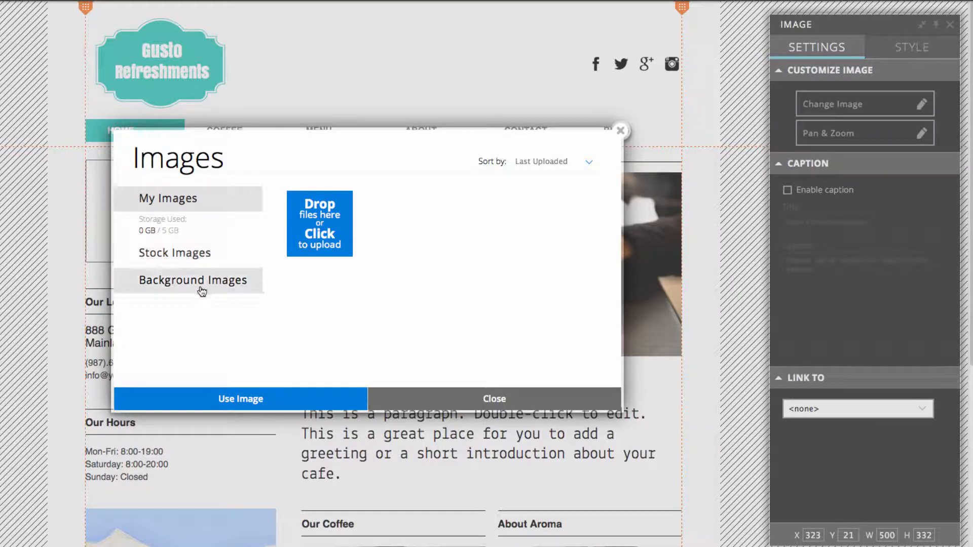
left_click(233, 204)
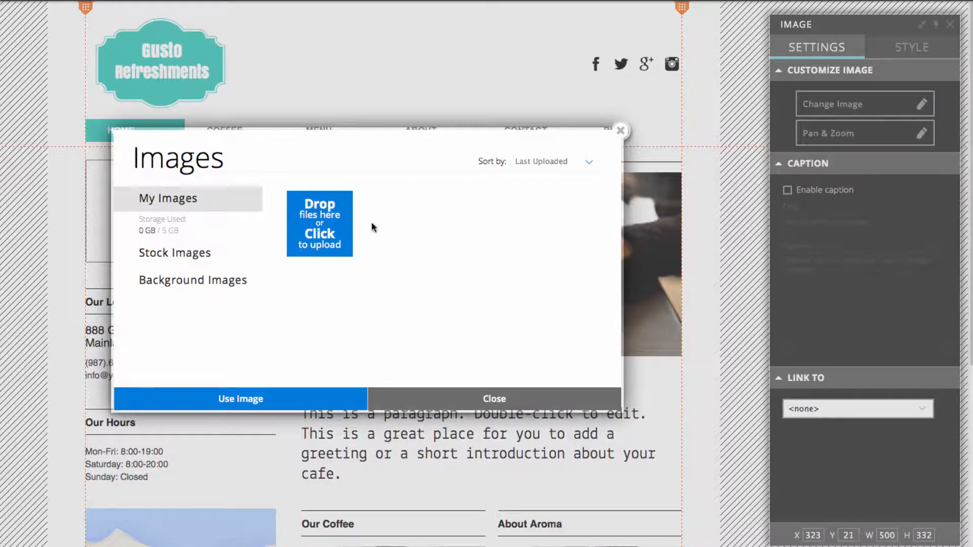
left_click(323, 233)
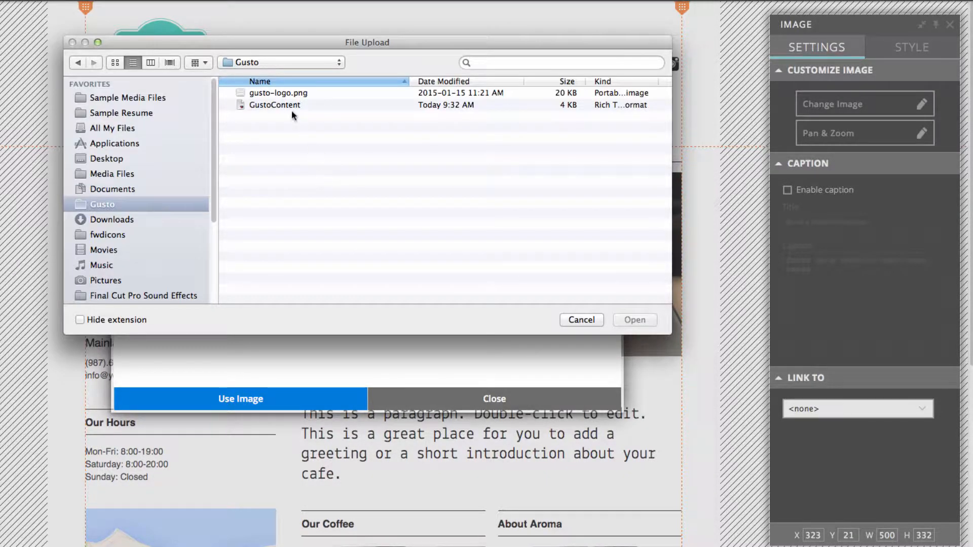
left_click(303, 97)
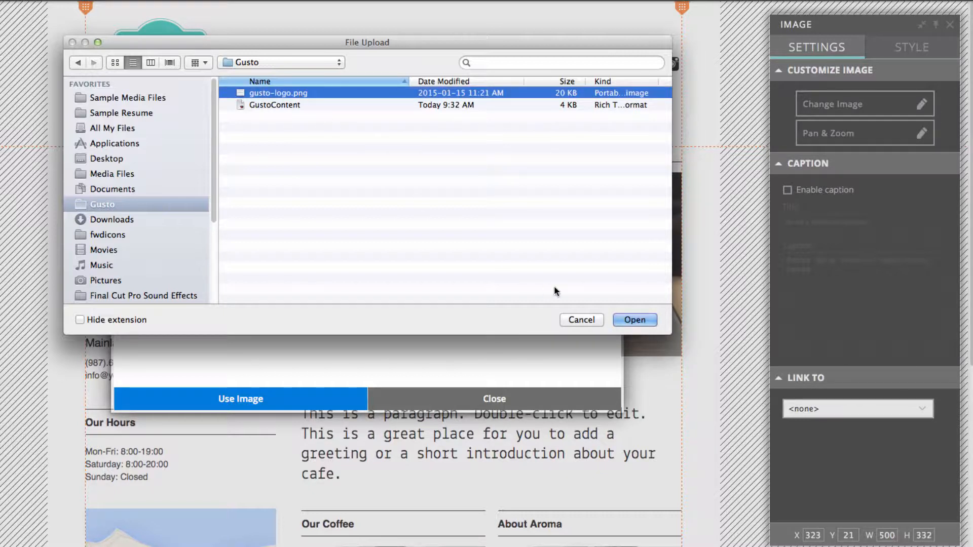
left_click(635, 324)
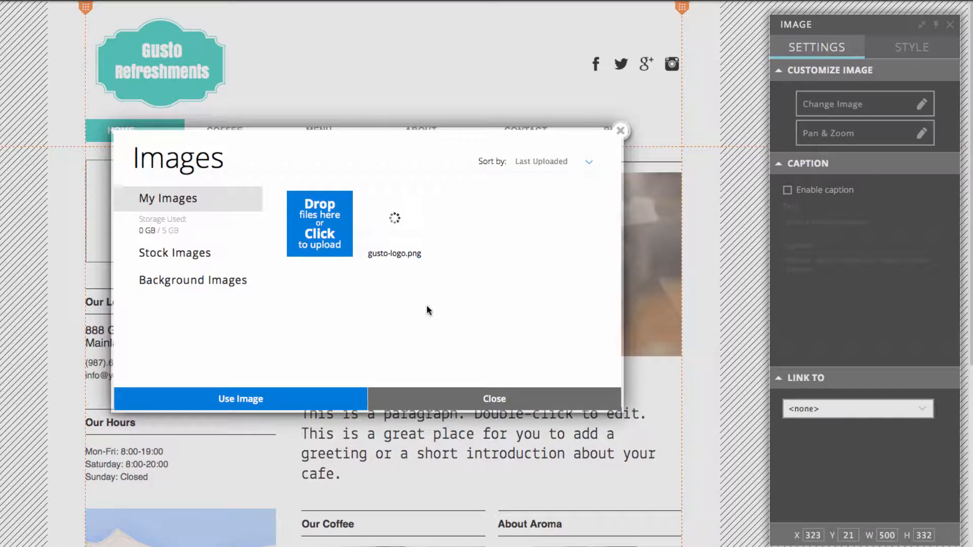
double_click(426, 254)
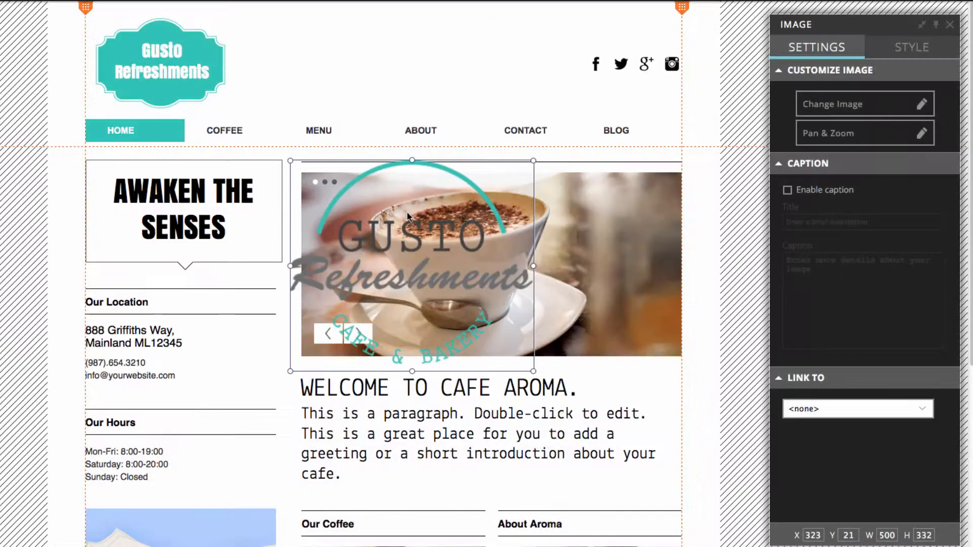
mouse_move(426, 253)
left_mouse_down()
mouse_move(422, 221)
mouse_move(454, 239)
mouse_move(443, 248)
left_mouse_up()
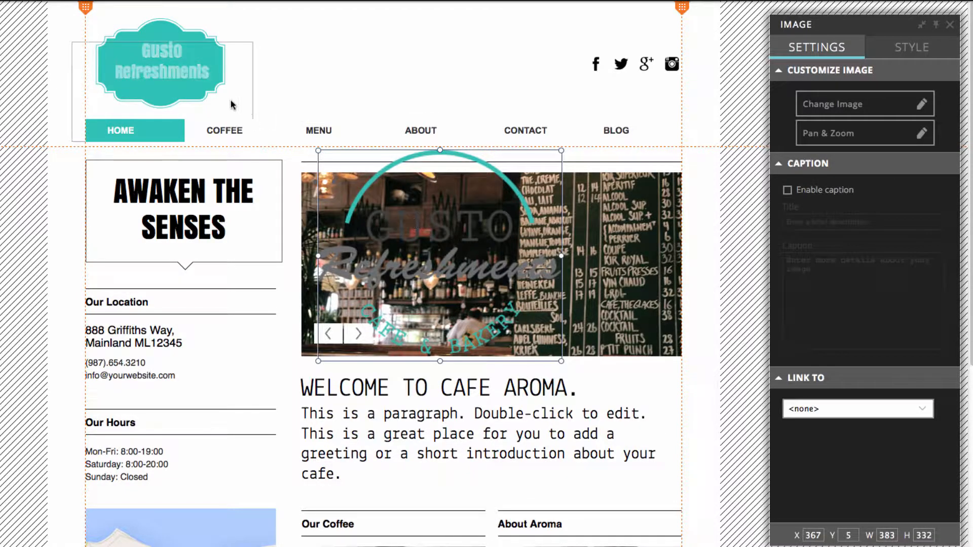
Delete the teal plaque and the Gusto Refreshments title text from the header
left_click(300, 17)
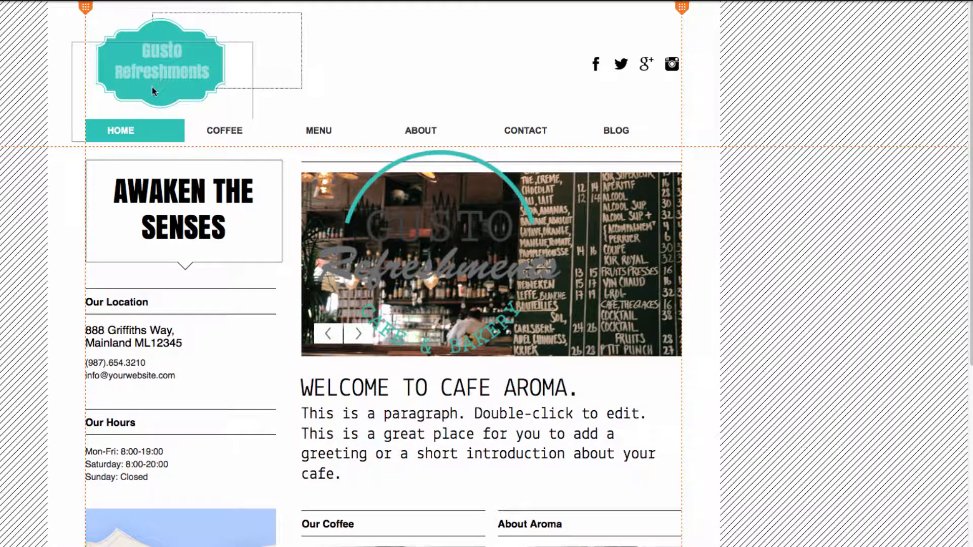
left_click(158, 81)
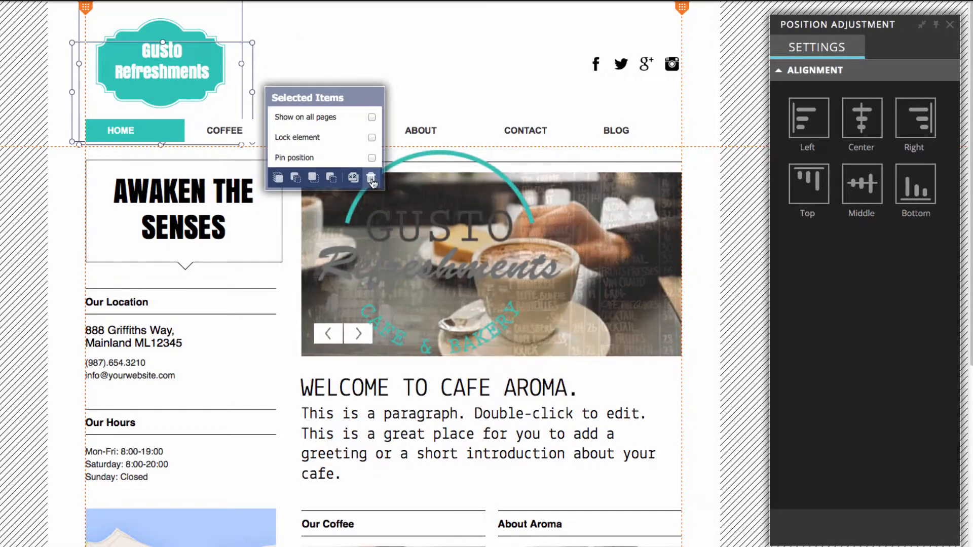
left_click(370, 178)
left_click(336, 309)
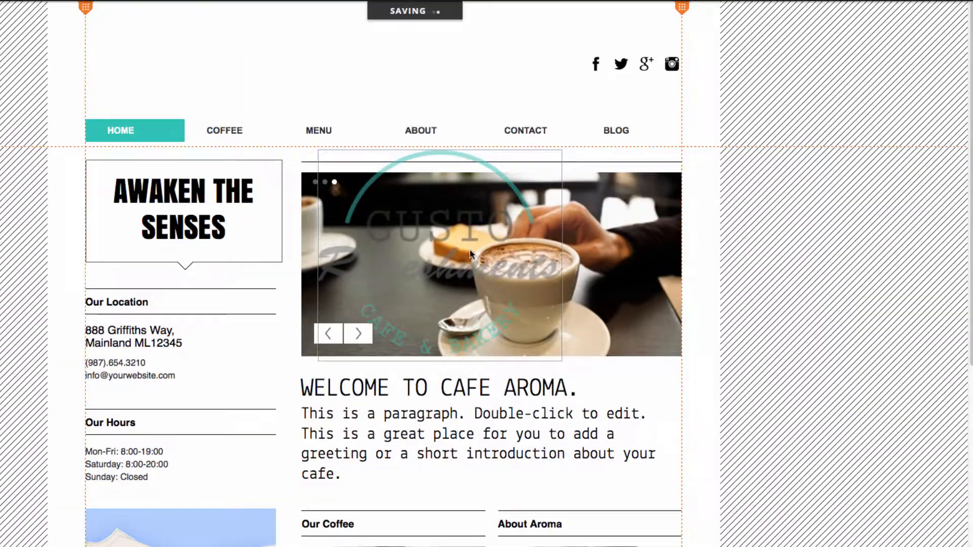
Shrink the uploaded logo image to about 164 by 142 and place it in the header at about X 7, Y 31
left_click(439, 230)
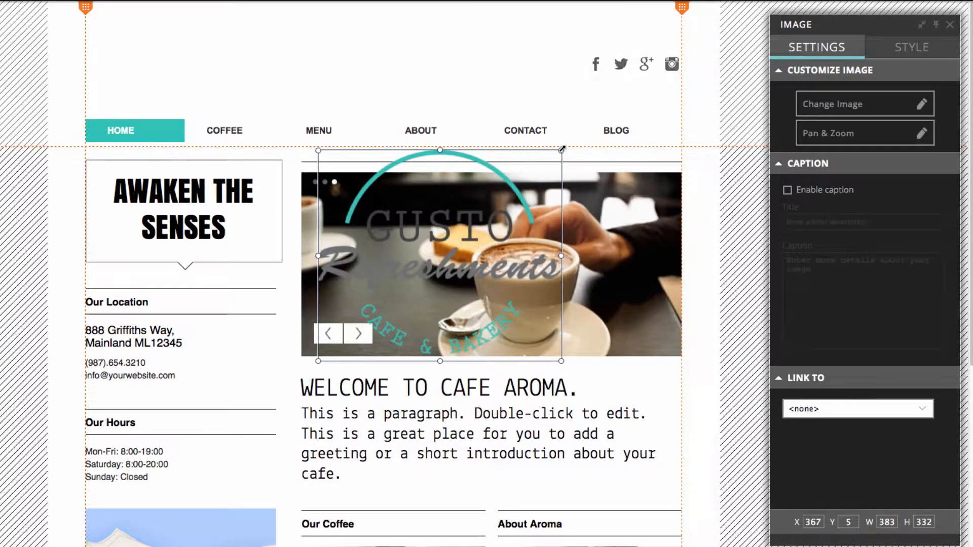
left_click_drag(561, 151, 409, 276)
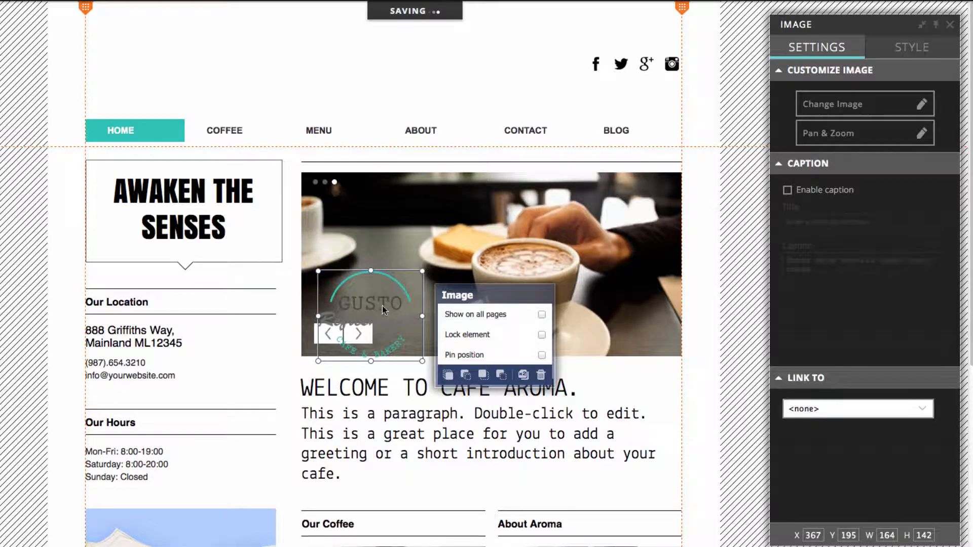
left_click_drag(382, 305, 154, 59)
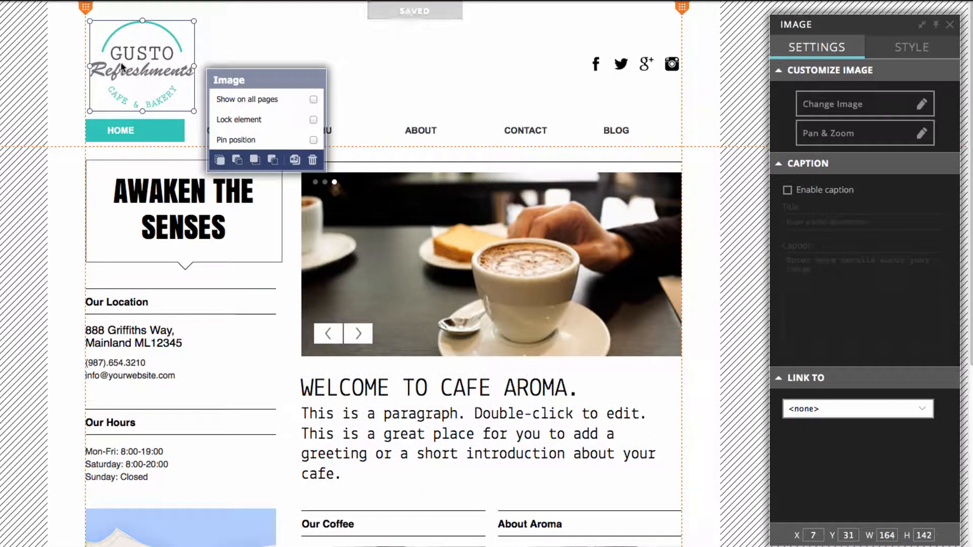
left_click(251, 61)
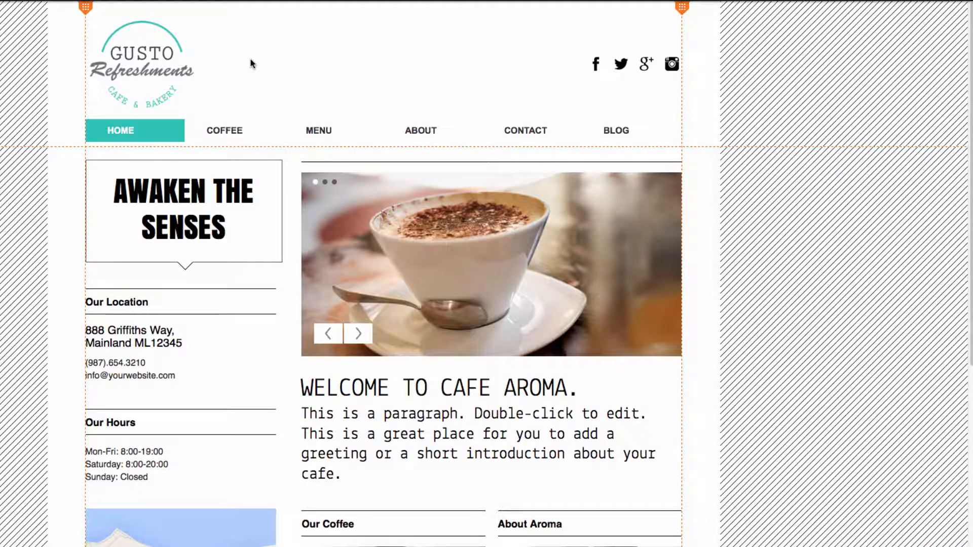
Set the header logo image to show on all pages
left_click(148, 72)
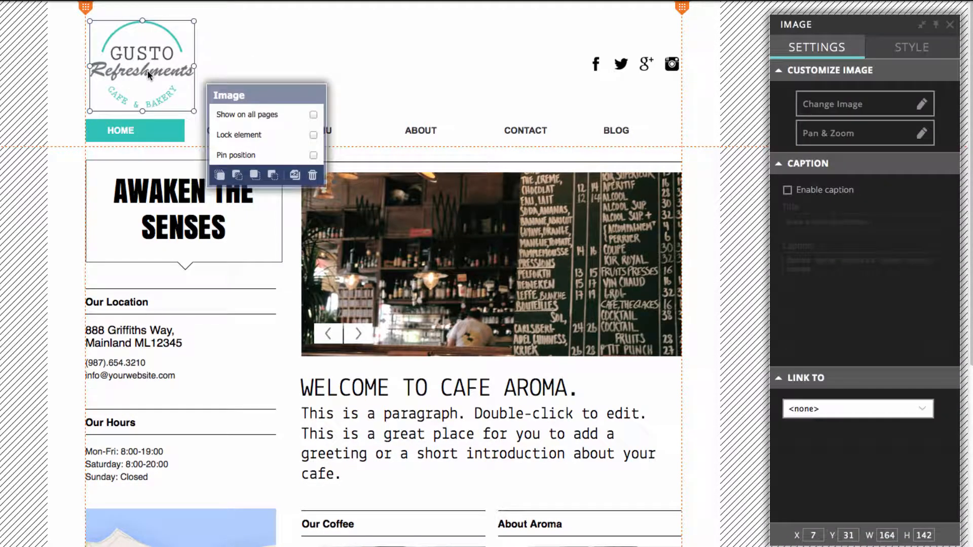
left_click(287, 117)
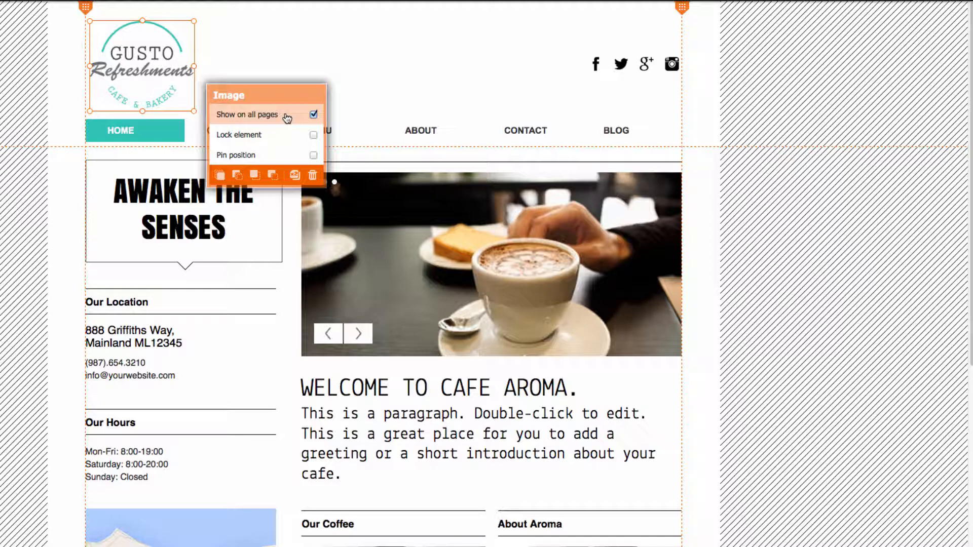
left_click(713, 123)
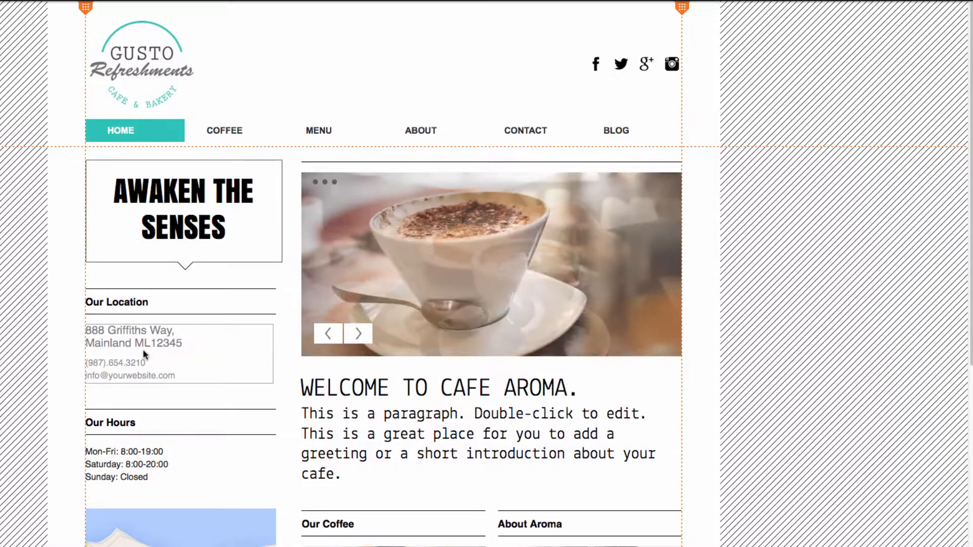
Replace the placeholder details under Our Location with the business name, address, phone and email copied from the GustoContent document
left_click(167, 362)
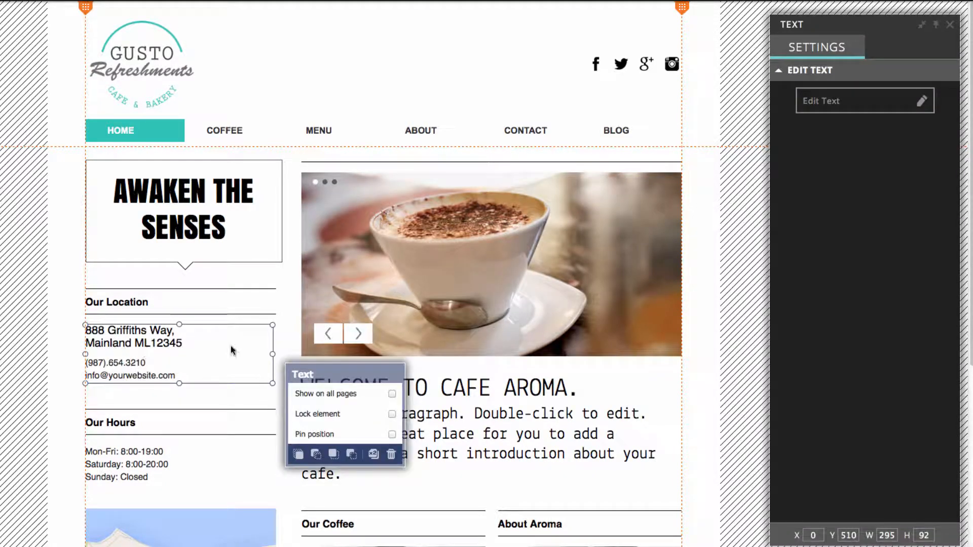
left_click(828, 100)
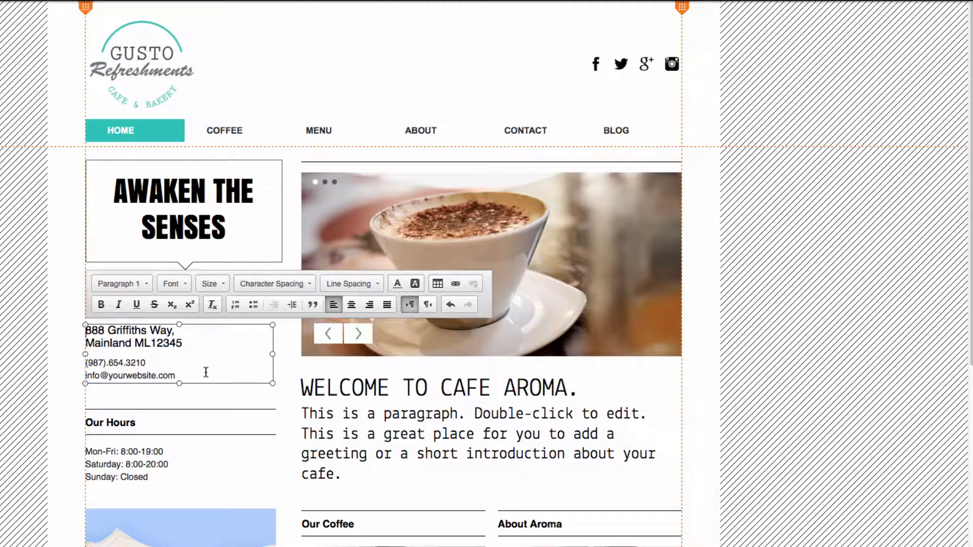
left_click_drag(182, 378, 75, 331)
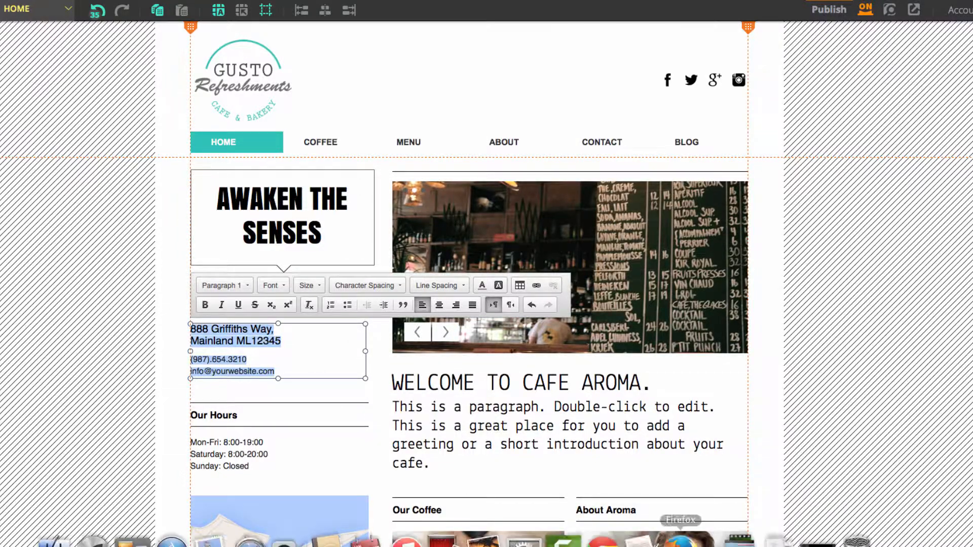
left_click(654, 535)
scroll(749, 257, "down", 15)
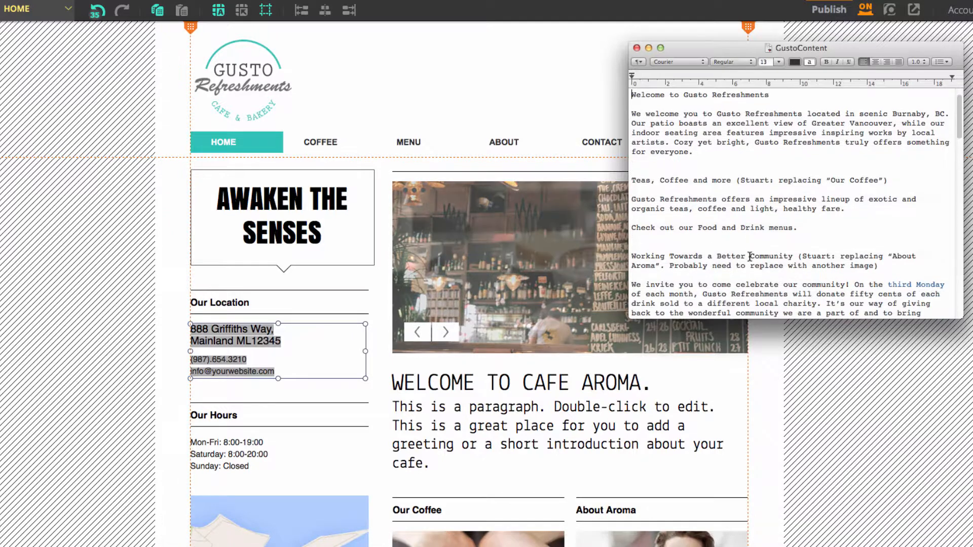
scroll(749, 257, "down", 20)
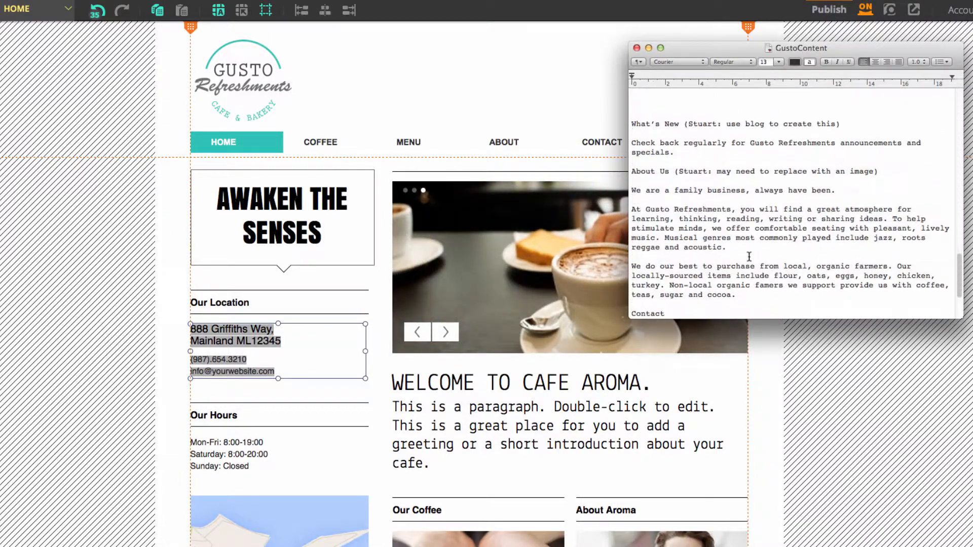
left_click_drag(800, 297, 623, 246)
key("super+c")
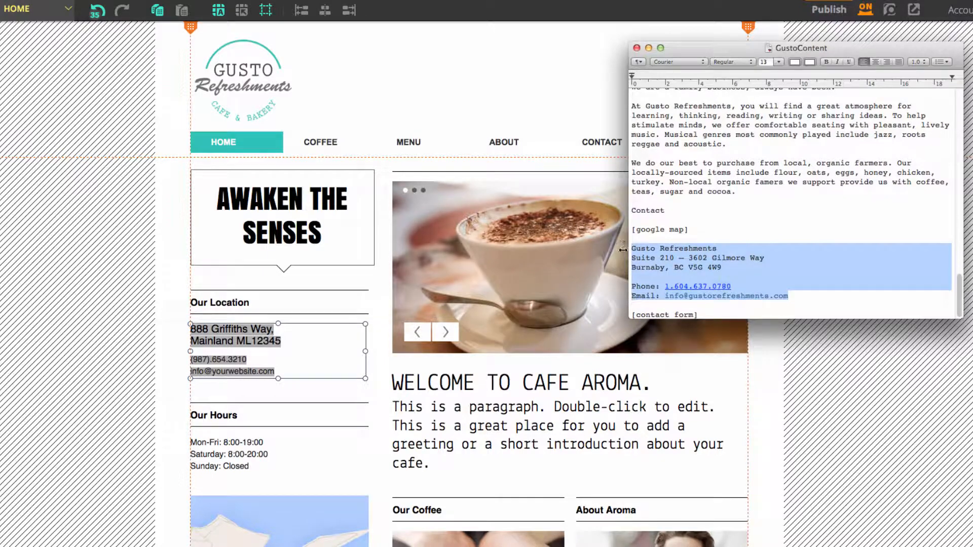
left_click(311, 361)
key("super+v")
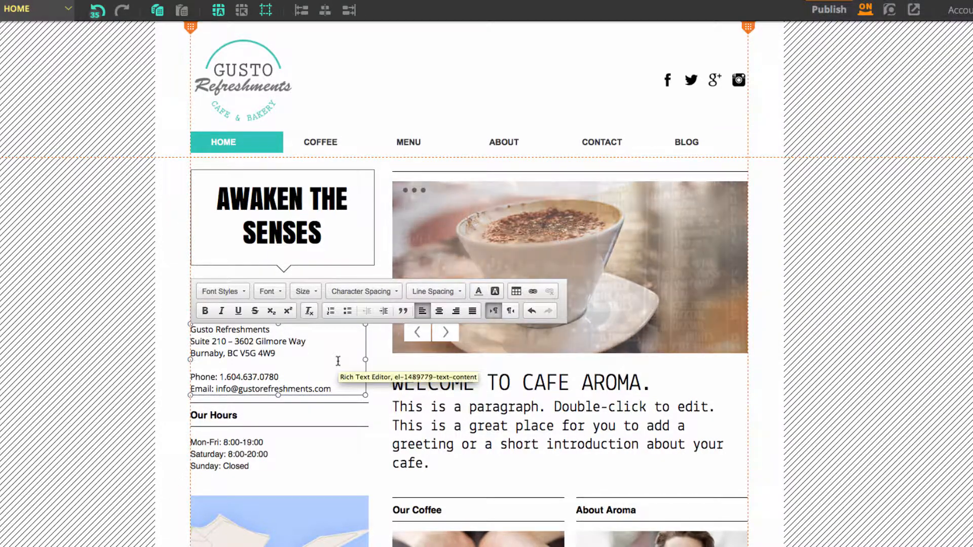
left_click(176, 352)
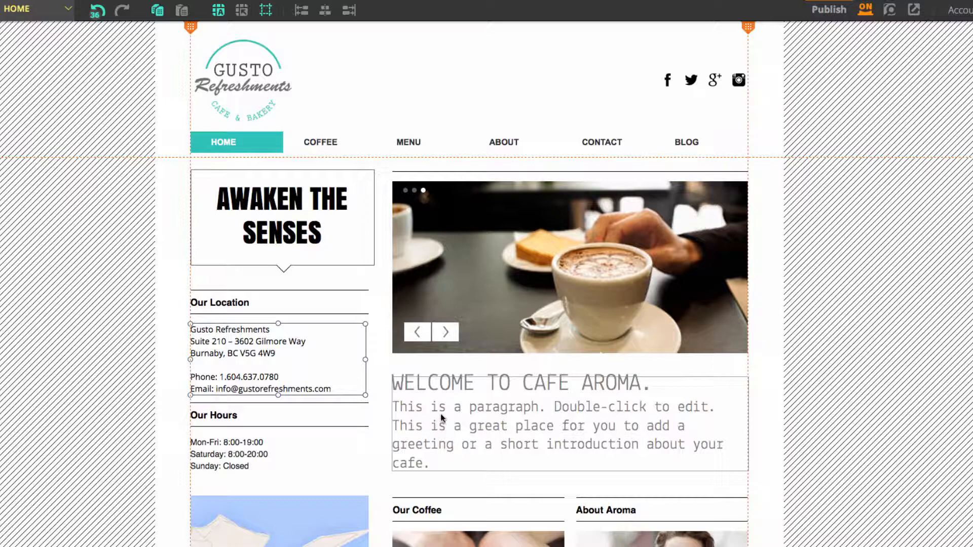
Change the welcome heading below the slideshow to "WELCOME TO GUSTO REFRESHMENTS"
left_click(610, 414)
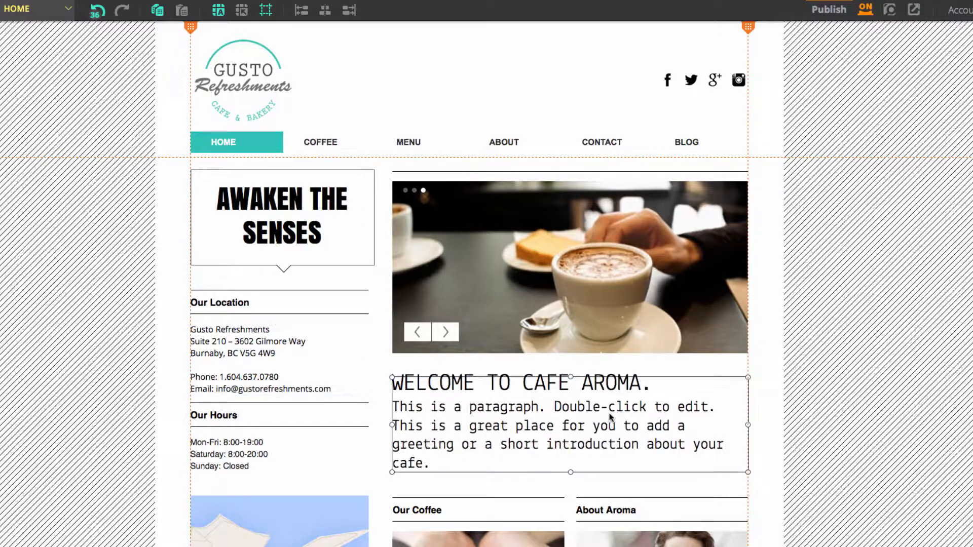
left_click(880, 117)
left_click_drag(652, 385, 523, 385)
type("GUSTO REFRESHMENTS")
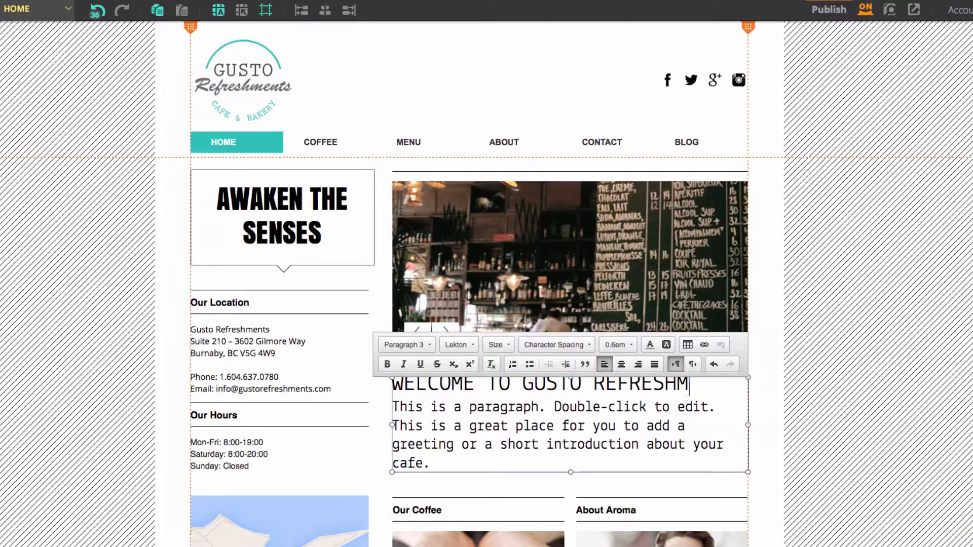
Replace the placeholder paragraph under the welcome heading with the welcome text copied from the GustoContent document
triple_click(503, 445)
left_click(614, 529)
scroll(732, 274, "up", 15)
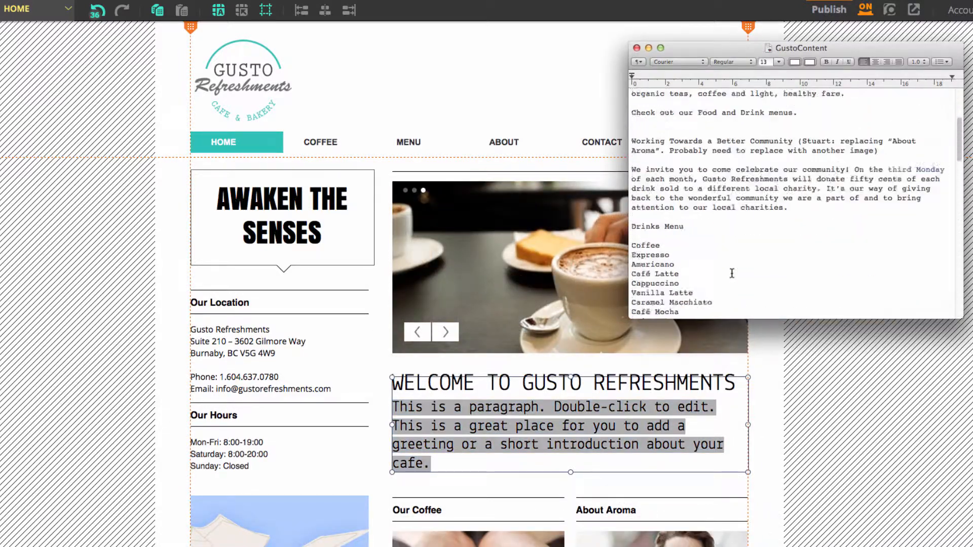
left_click_drag(632, 189, 613, 143)
key("super+c")
key("super+Tab")
key("super+v")
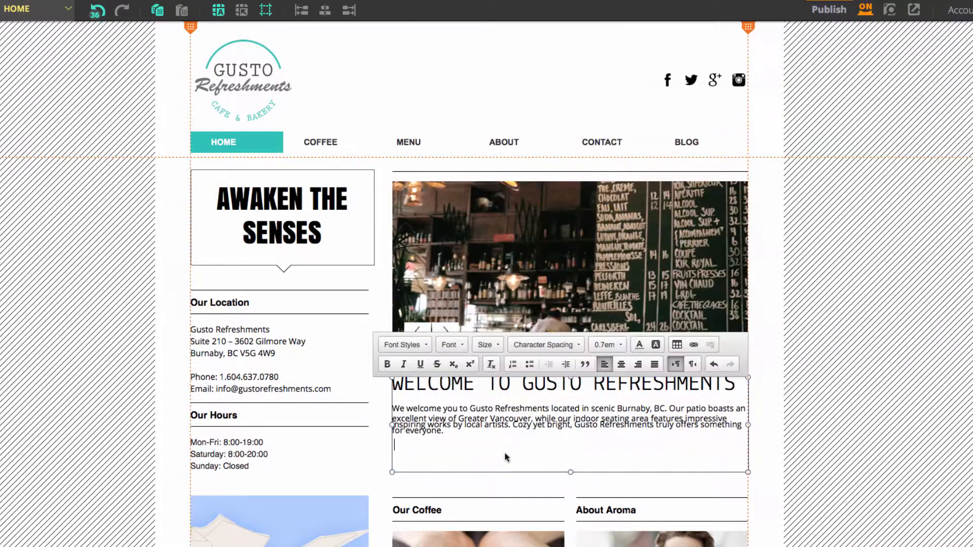
Format the welcome paragraph with the Paragraph 3 style and a smaller font size
triple_click(485, 437)
left_click(403, 345)
left_click(406, 449)
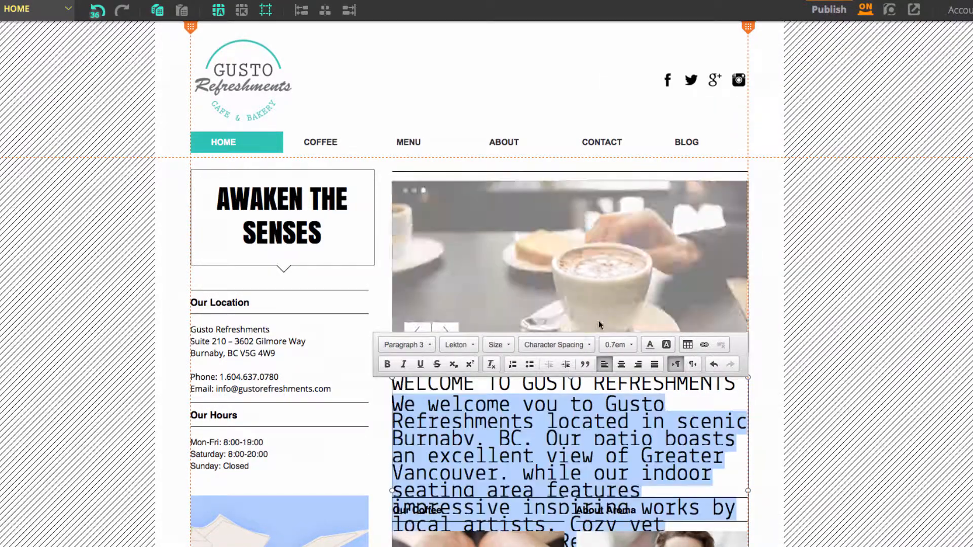
left_click(496, 345)
left_click(520, 437)
left_click(760, 446)
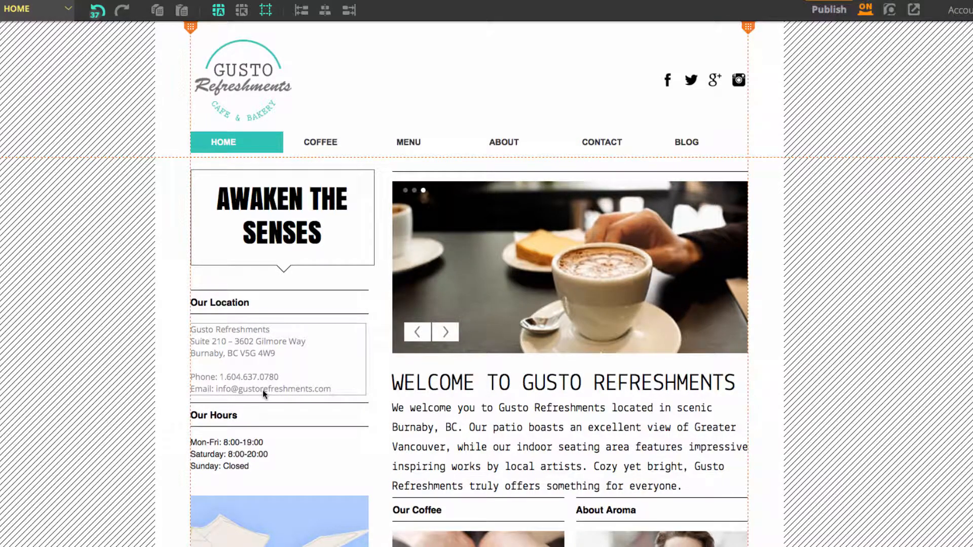
Duplicate the coffee beans image and place the copy over the welcome paragraph, directly above the original
scroll(516, 385, "down", 3)
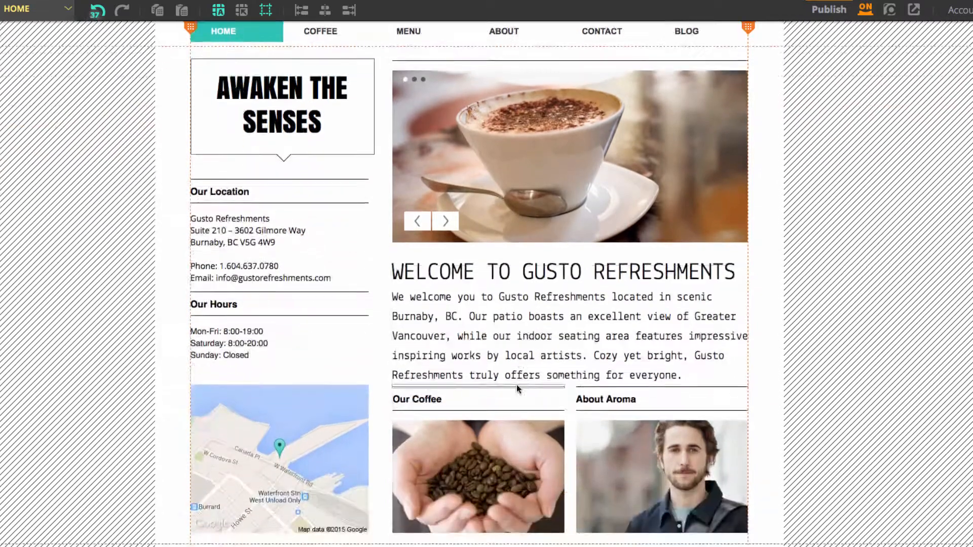
scroll(517, 384, "down", 4)
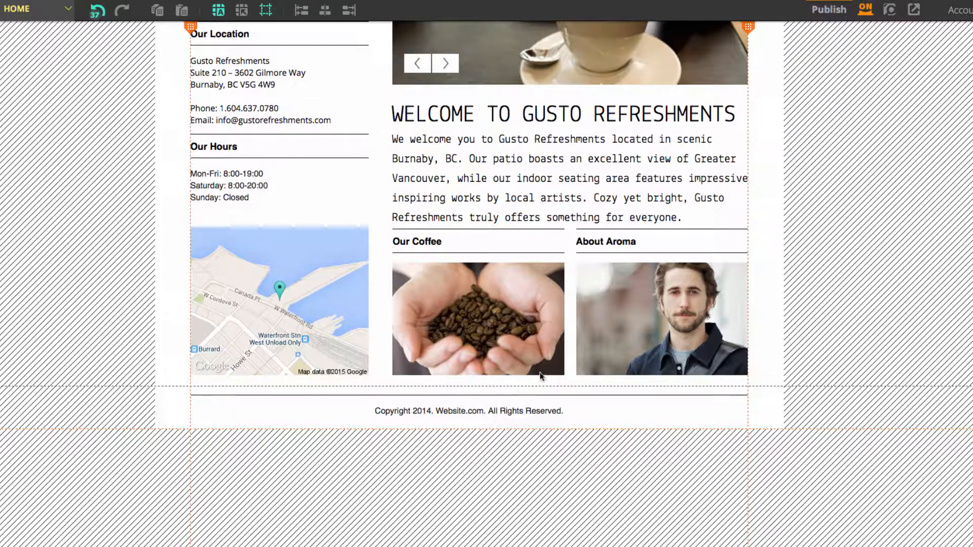
left_click(496, 337)
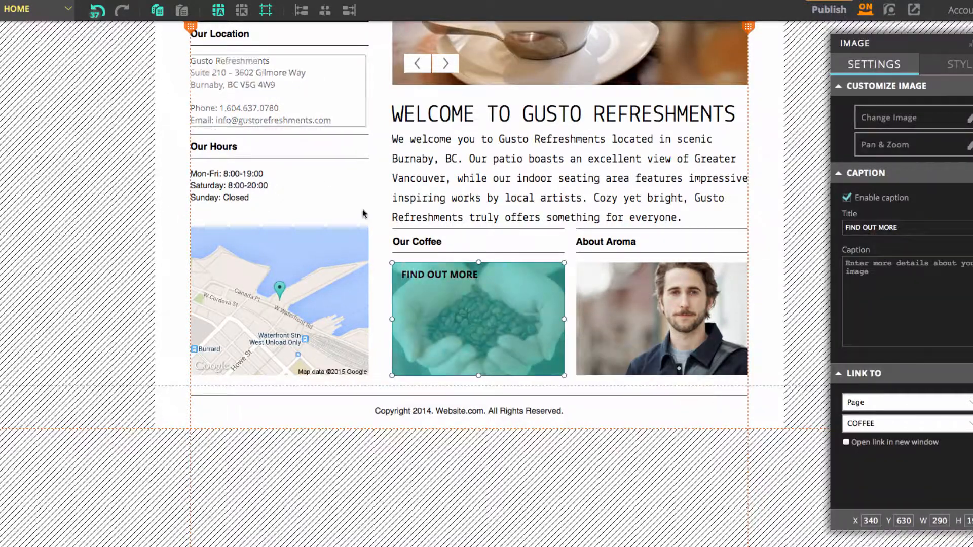
left_click(161, 15)
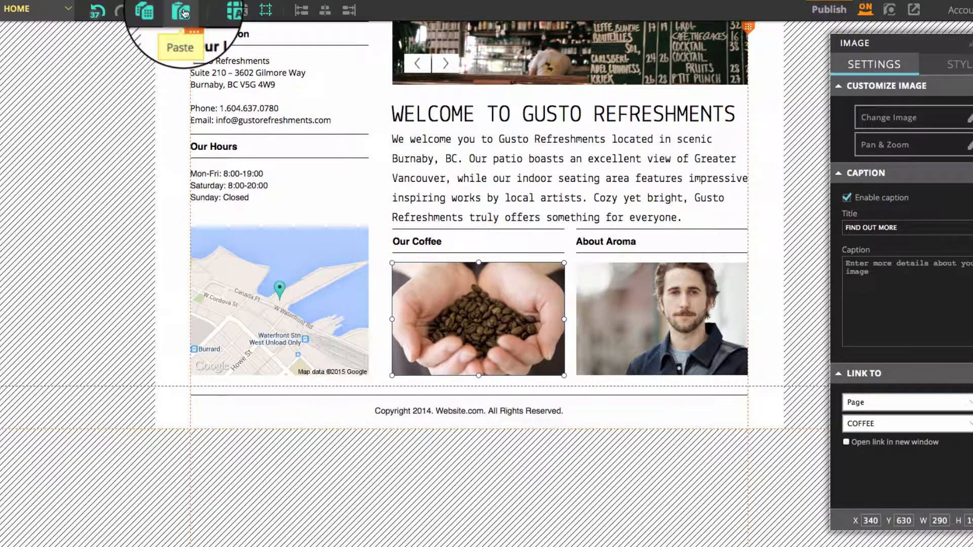
left_click(182, 10)
left_click_drag(397, 77, 461, 191)
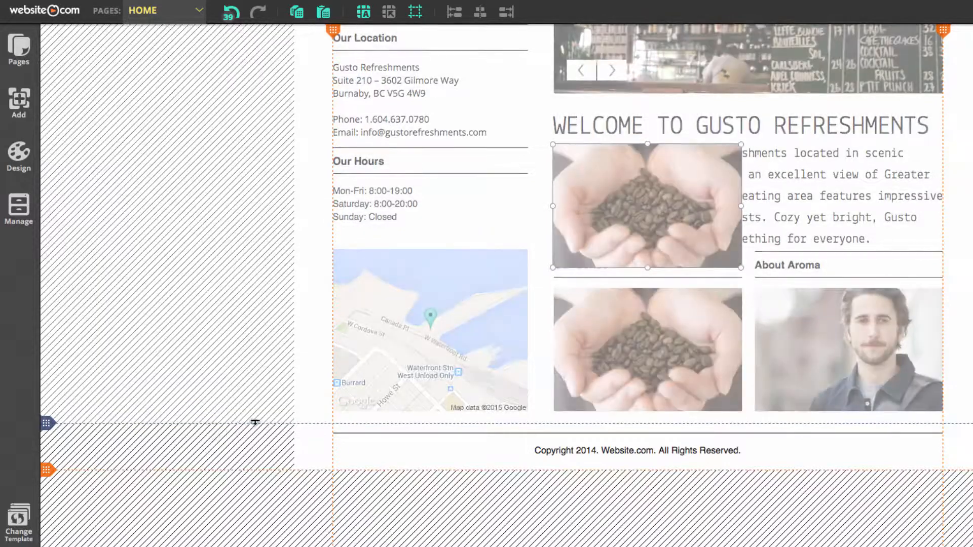
Lower the footer boundary to make room and move the copied coffee beans image below the original
mouse_move(107, 423)
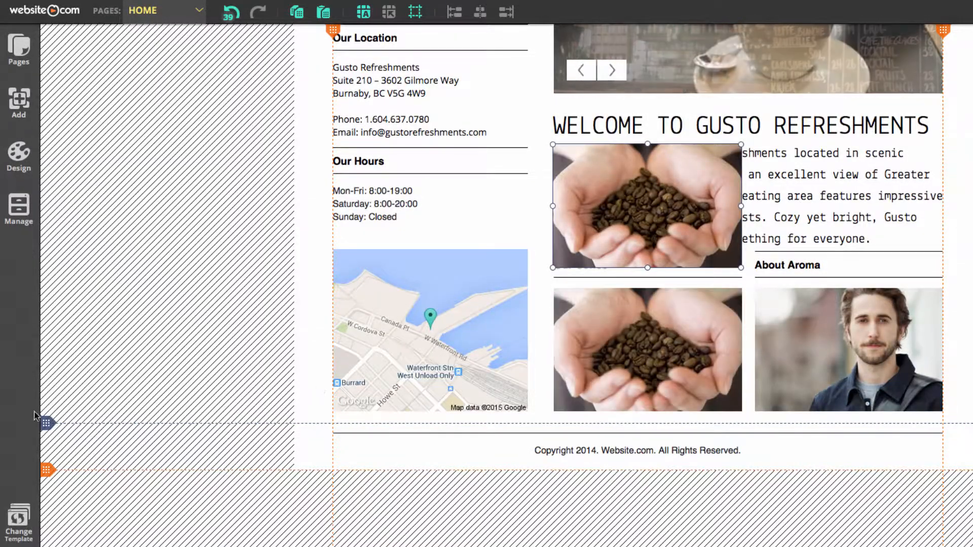
mouse_move(52, 425)
left_click_drag(54, 423, 52, 546)
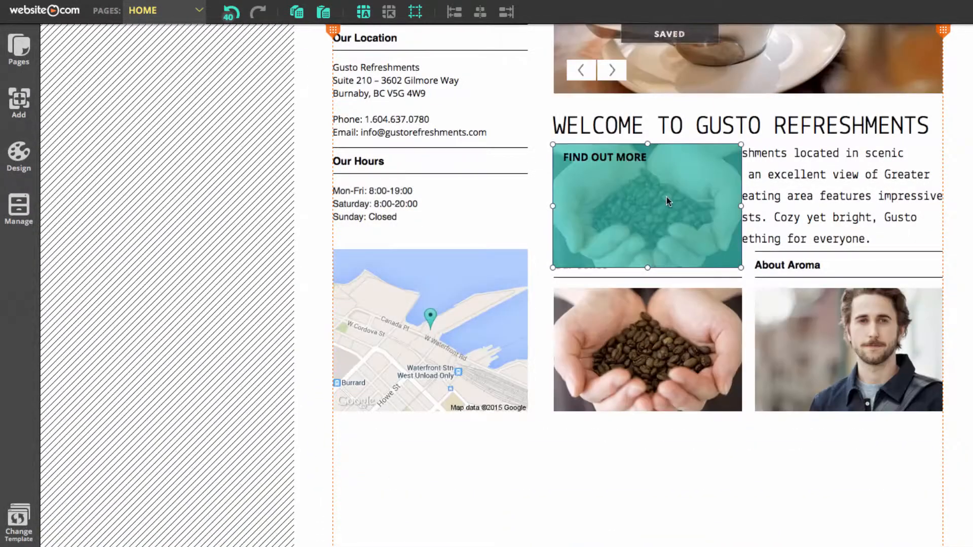
left_click_drag(667, 197, 657, 435)
Duplicate the Our Coffee heading with its two divider lines and place the copies above the lower coffee beans image
left_click(575, 174)
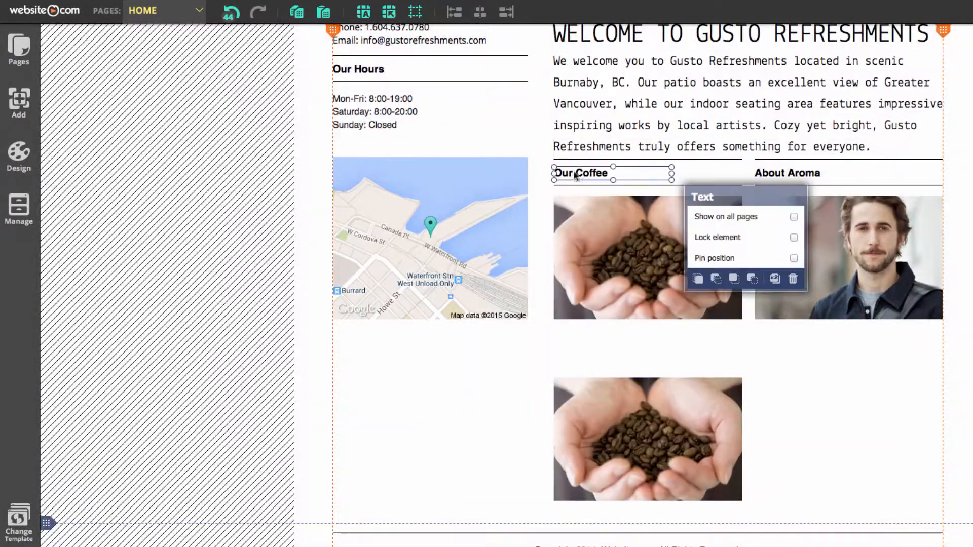
left_click(588, 160, "shift")
left_click(594, 186, "shift")
key("ctrl+c")
key("ctrl+v")
left_click_drag(558, 193, 558, 370)
left_click(517, 388)
Change the copied heading above the lower image to "Our Food"
double_click(615, 352)
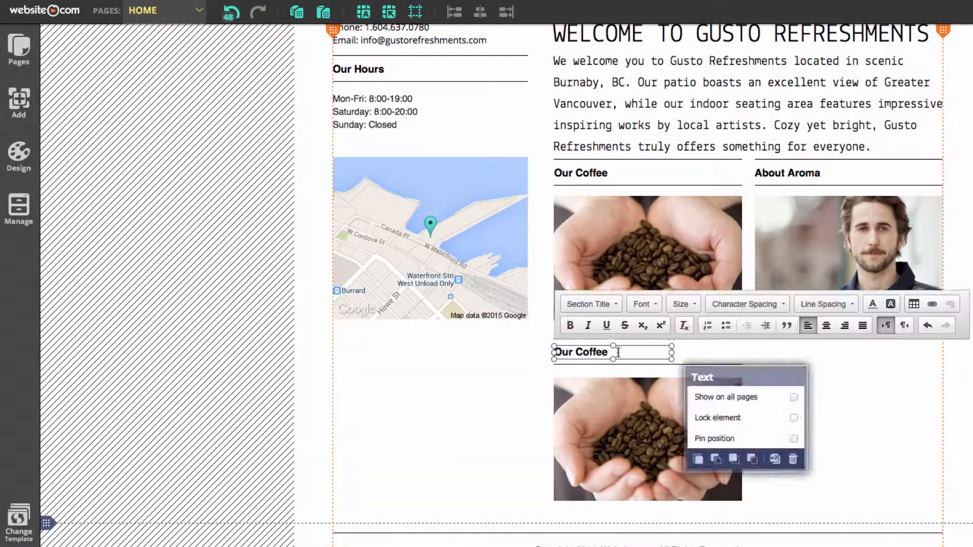
double_click(587, 352)
type("Food")
left_click(777, 391)
Replace the About Aroma heading with "Working Towards a Better Community" copied from the GustoContent document
key("super+Tab")
scroll(943, 250, "down", 2)
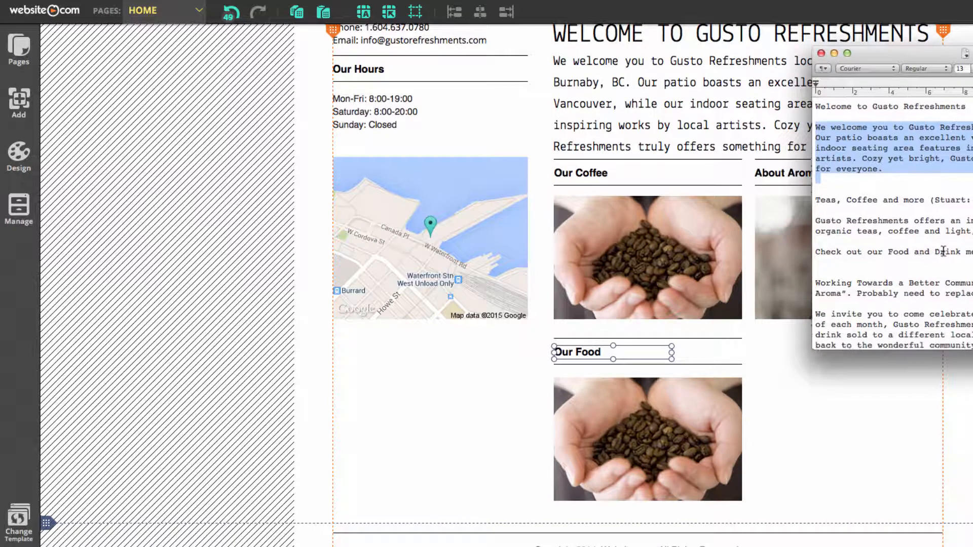
left_click_drag(816, 257, 972, 257)
key("super+c")
double_click(783, 173)
key("super+v")
Apply the Section Title style to the "Working Towards a Better Community" heading and widen its text box to fit one line
key("super+a")
left_click(494, 132)
scroll(505, 237, "down", 1)
scroll(505, 202, "down", 3)
left_click(492, 186)
left_click(494, 106)
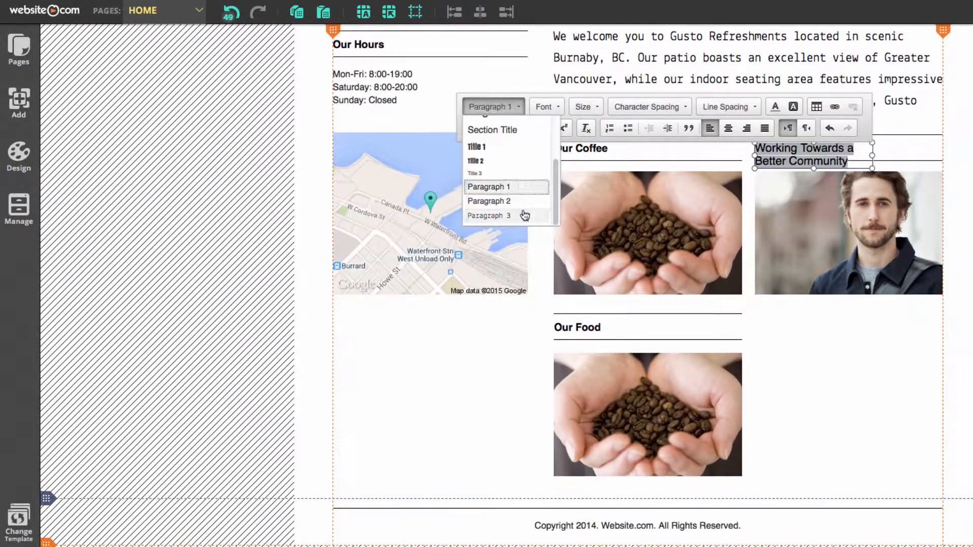
left_click(486, 160)
left_click(486, 106)
left_click(499, 130)
left_click_drag(872, 180, 944, 188)
left_click(871, 350)
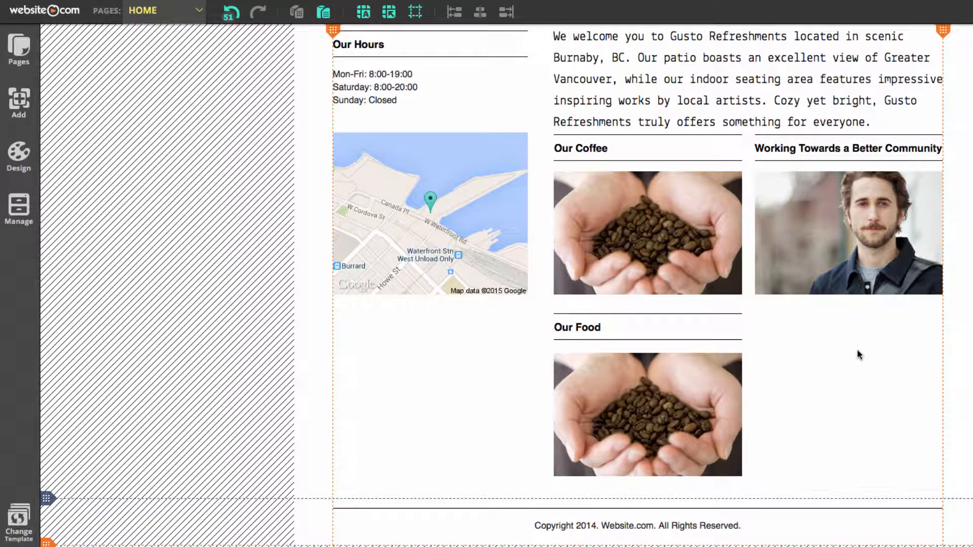
Replace the Our Coffee image's caption title with the "Gusto Refreshments offers an impressive lineup" sentence from the GustoContent document
left_click(682, 263)
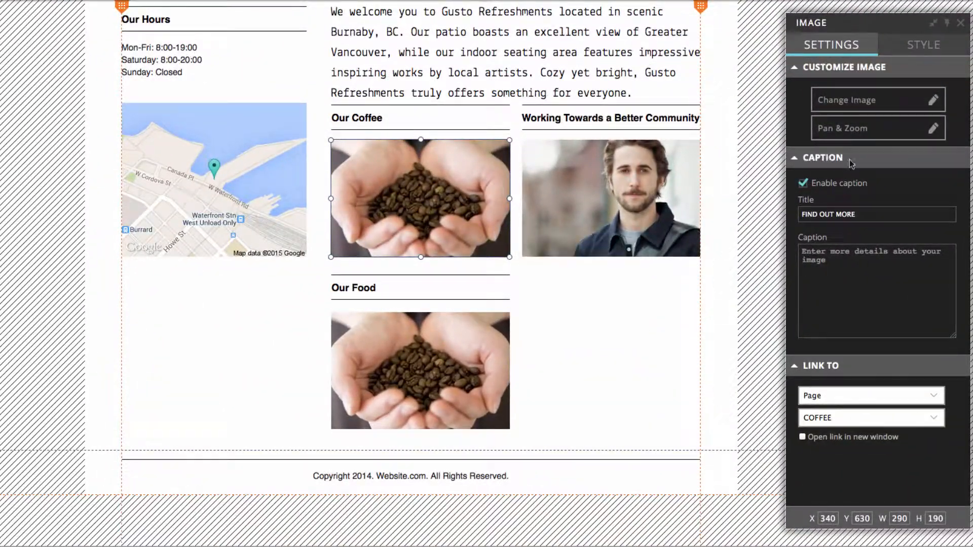
left_click(862, 215)
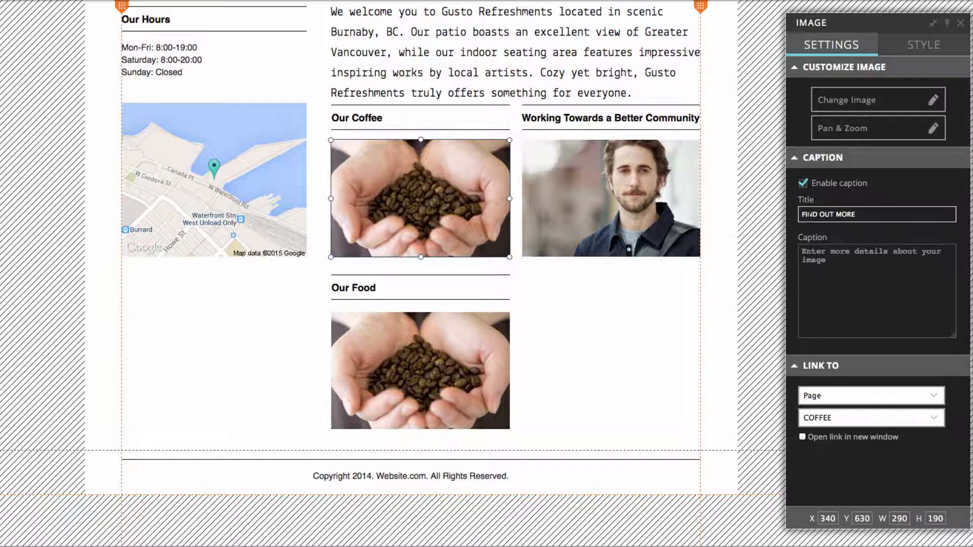
key("super+Tab")
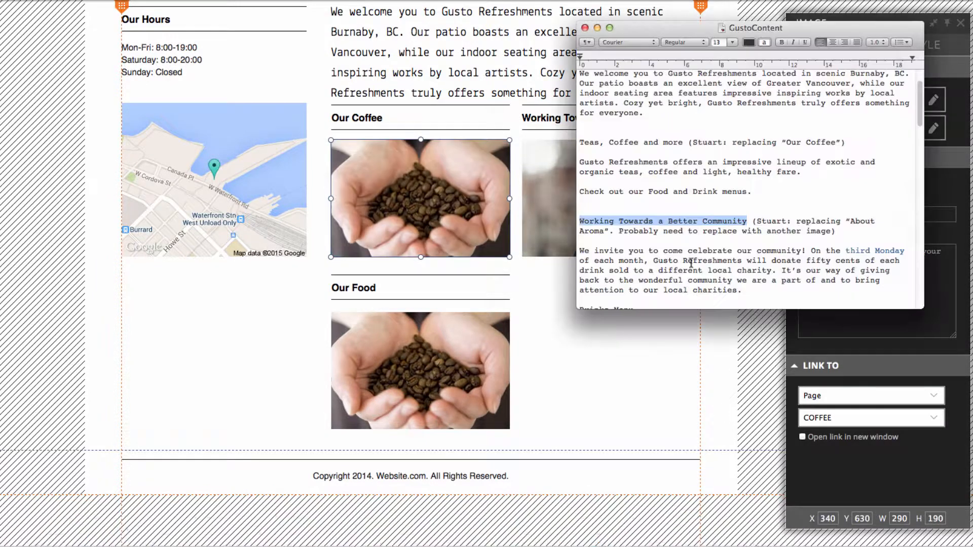
left_click_drag(802, 172, 581, 162)
key("super+Tab")
Set the Our Food image's caption title to "Gusto Refreshments has the healthiest tastiest food in Burnaby."
left_click(421, 371)
triple_click(861, 215)
type("Gust Refreshments has the healthiest tastiest food in Burnaby.")
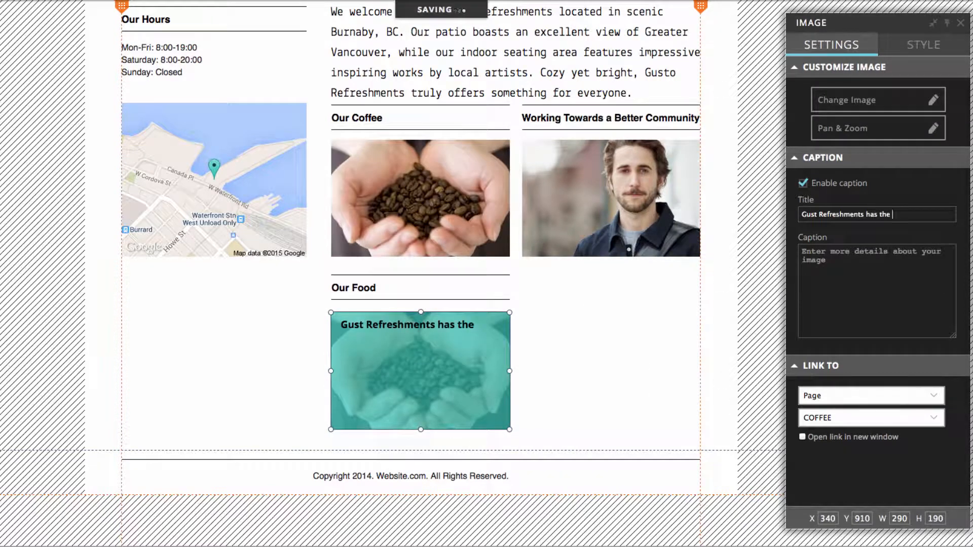
key("Left")
key("Left")
key("Left")
type("o")
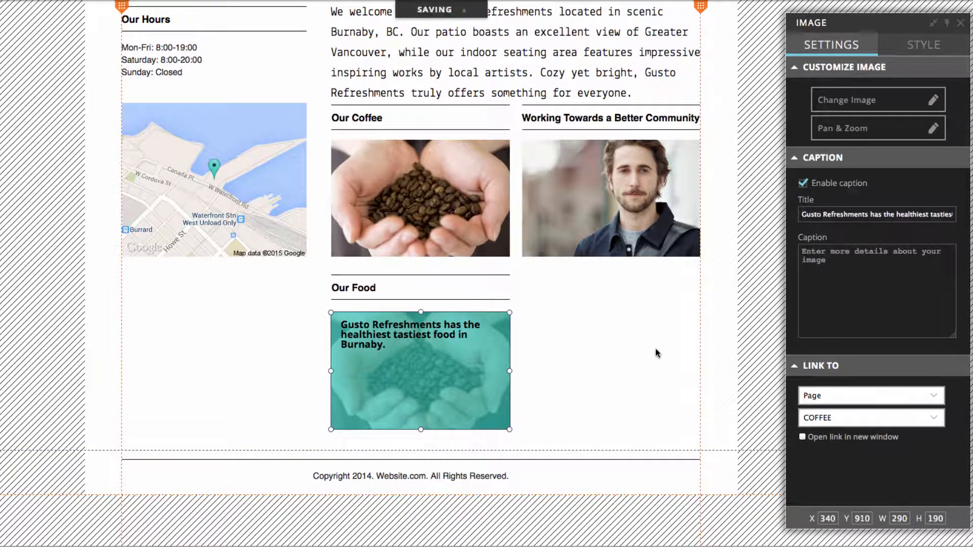
left_click(655, 347)
Reword the end of the Our Food image's caption title to "ingredients to make the tastiest food."
left_click(436, 370)
left_click_drag(891, 215, 960, 215)
left_click_drag(953, 215, 868, 217)
key("BackSpace")
type("ingredients to make the tastiest food.")
left_click(551, 375)
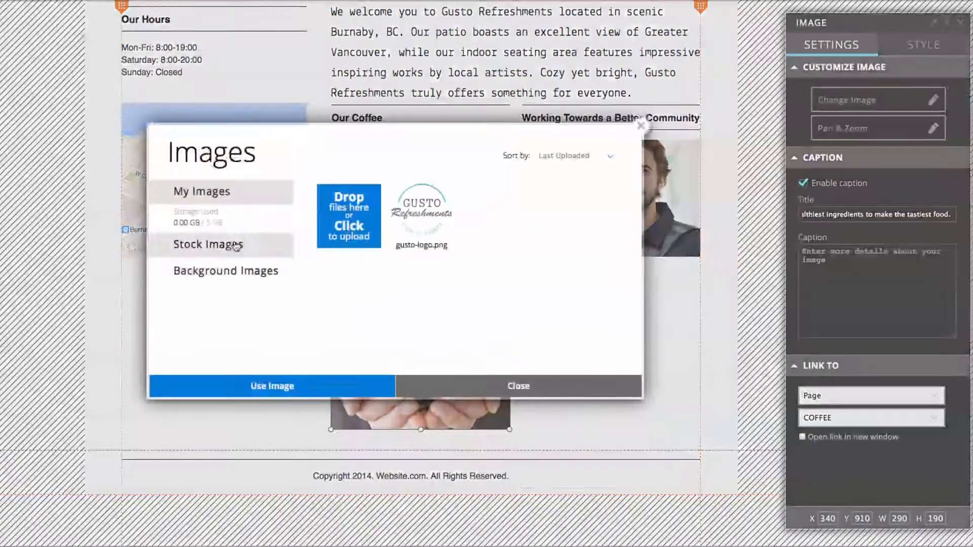
Replace the coffee beans image under Our Food with a stock photo of fruit-topped appetizers
left_click(206, 217)
left_click(181, 333)
left_click(516, 276)
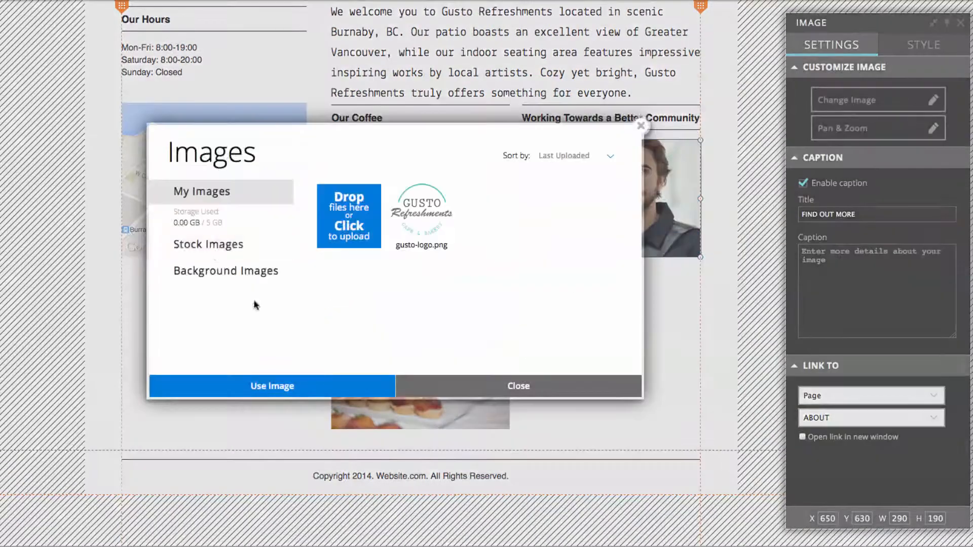
Replace the portrait under "Working Towards a Better Community" with a stock photo of chefs cooking in a kitchen
left_click(206, 217)
scroll(208, 332, "down", 5)
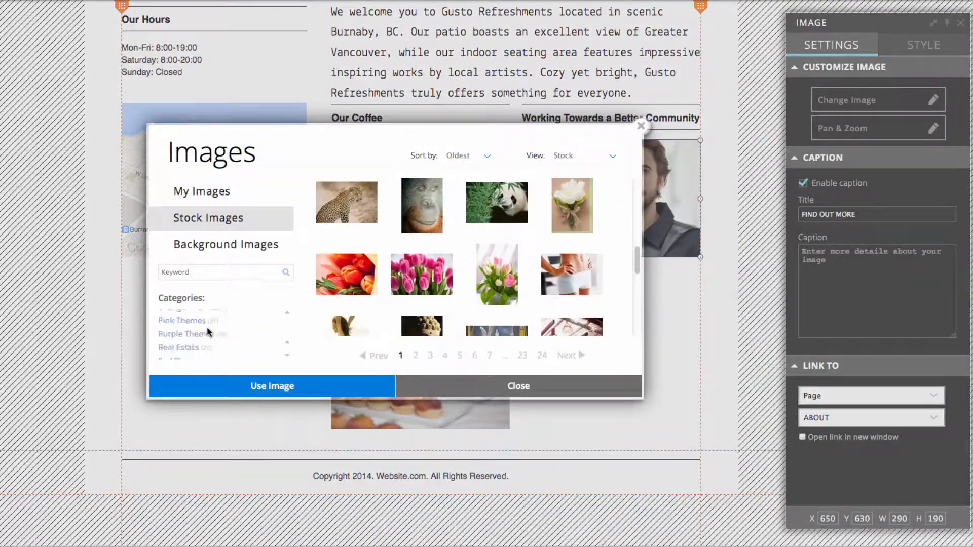
scroll(208, 332, "up", 3)
left_click(182, 317)
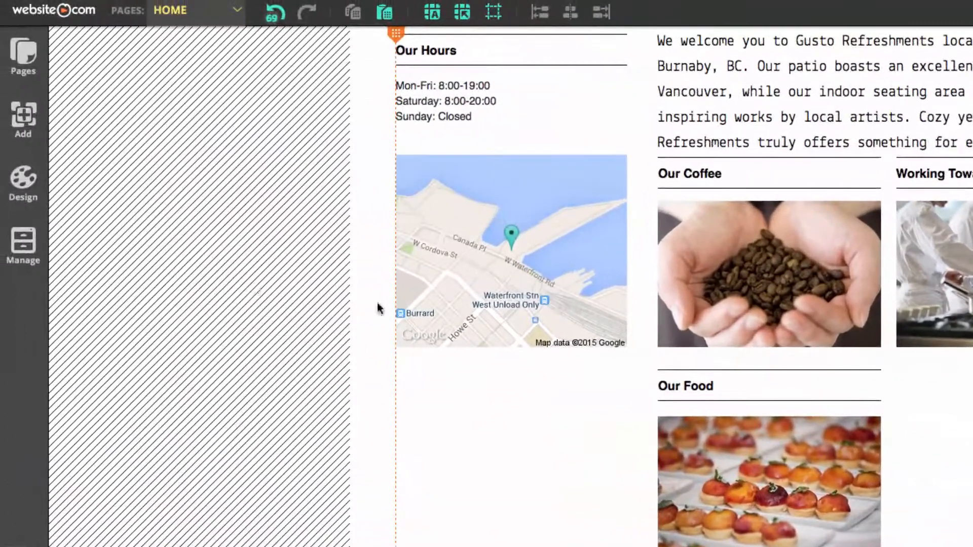
Add a paragraph text element and place it directly below the chefs image
left_click(30, 131)
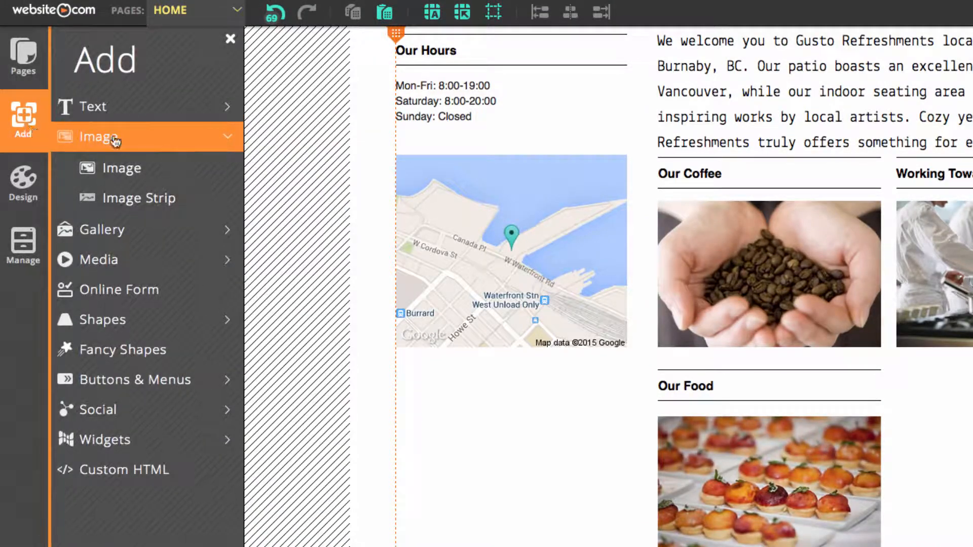
left_click(106, 111)
left_click(126, 169)
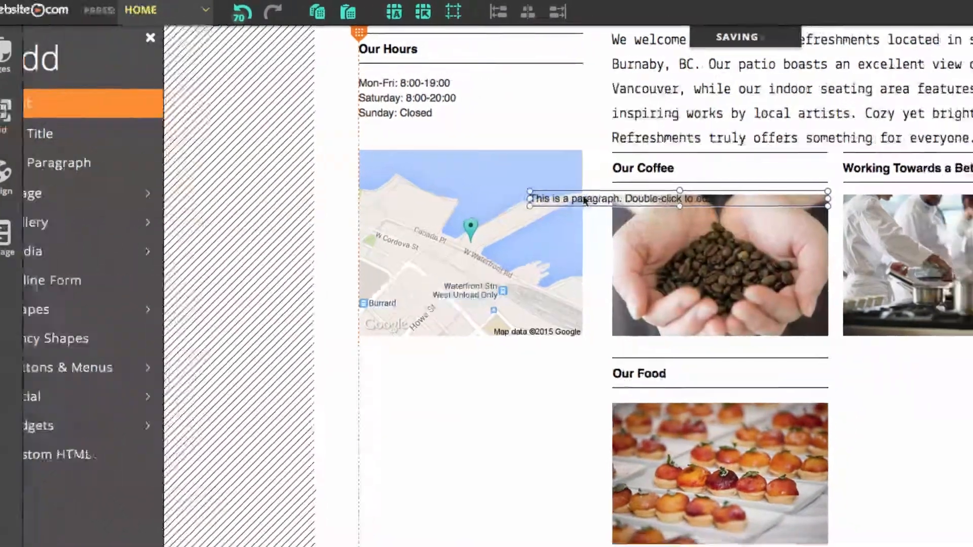
left_click_drag(626, 206, 949, 374)
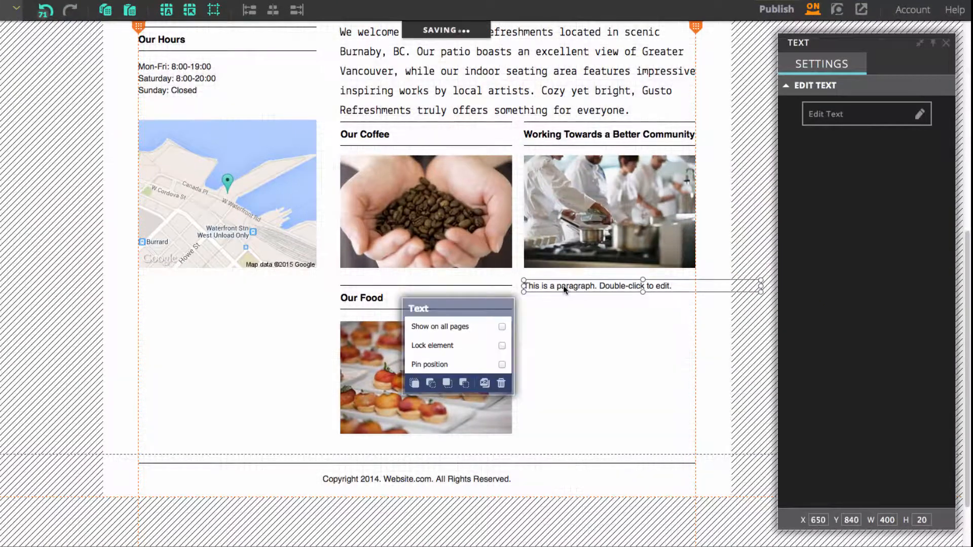
Replace the placeholder paragraph with the "We invite you to come celebrate our community!" text from GustoContent and narrow it to the column width
left_click(843, 117)
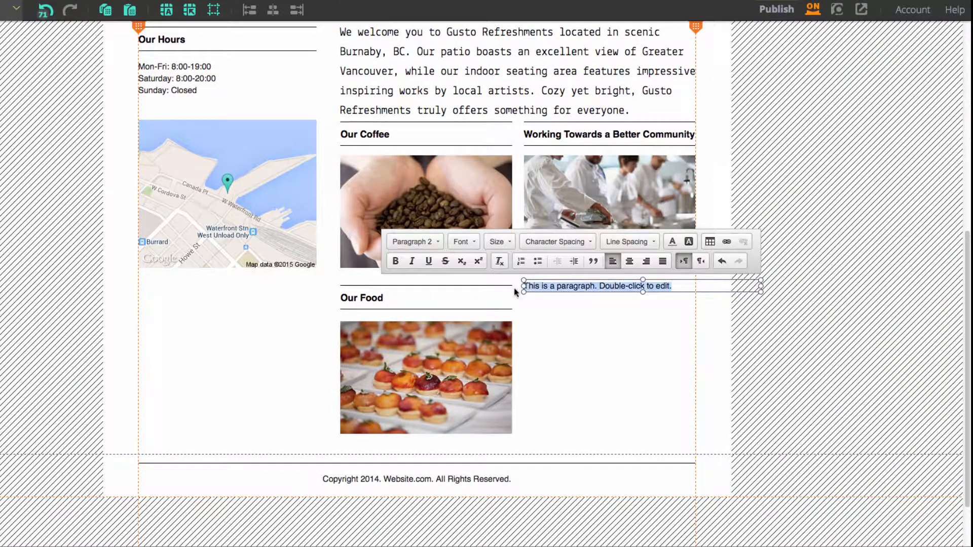
left_click(550, 529)
scroll(746, 287, "down", 2)
left_click_drag(746, 287, 580, 245)
key("super+c")
left_click(554, 286)
key("super+v")
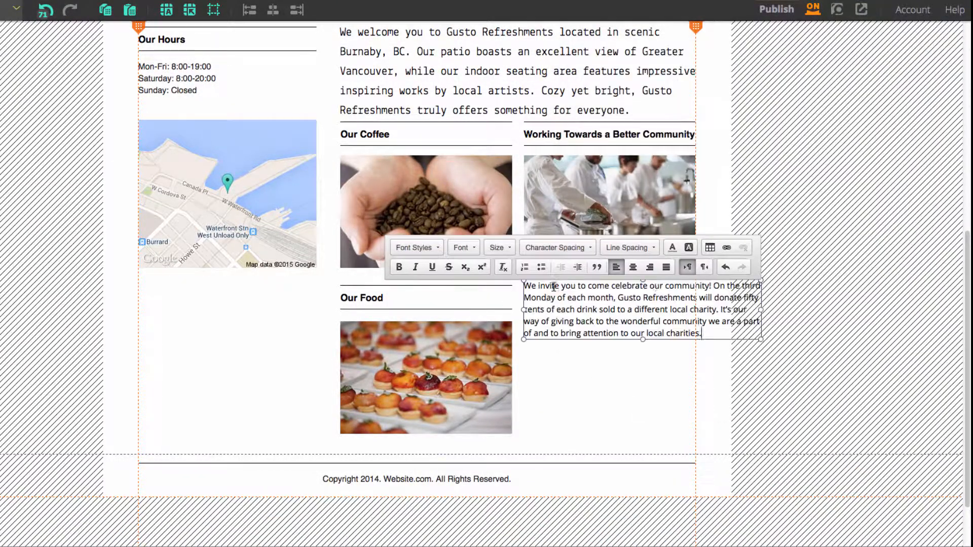
left_click_drag(760, 312, 694, 321)
left_click(632, 398)
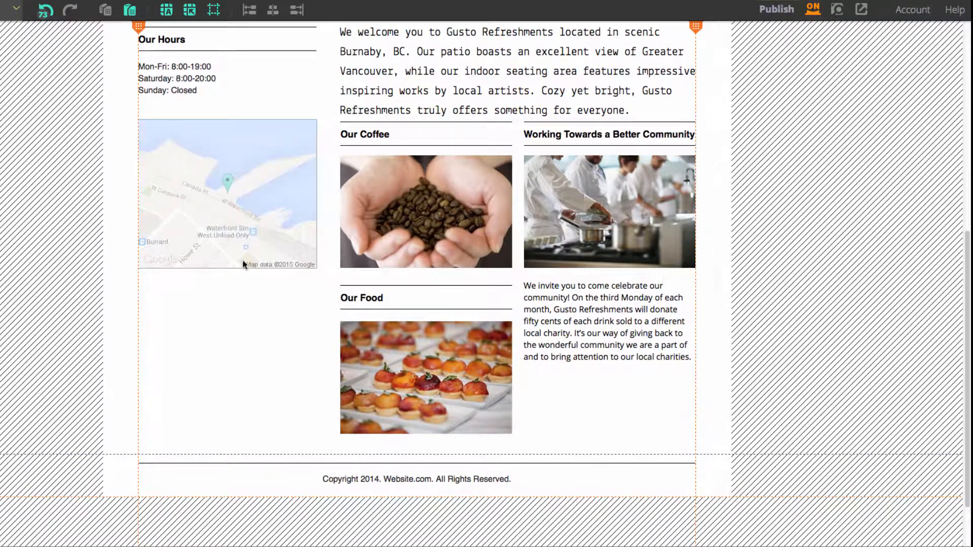
Set the Google Map's location to the cafe's street address
left_click(244, 232)
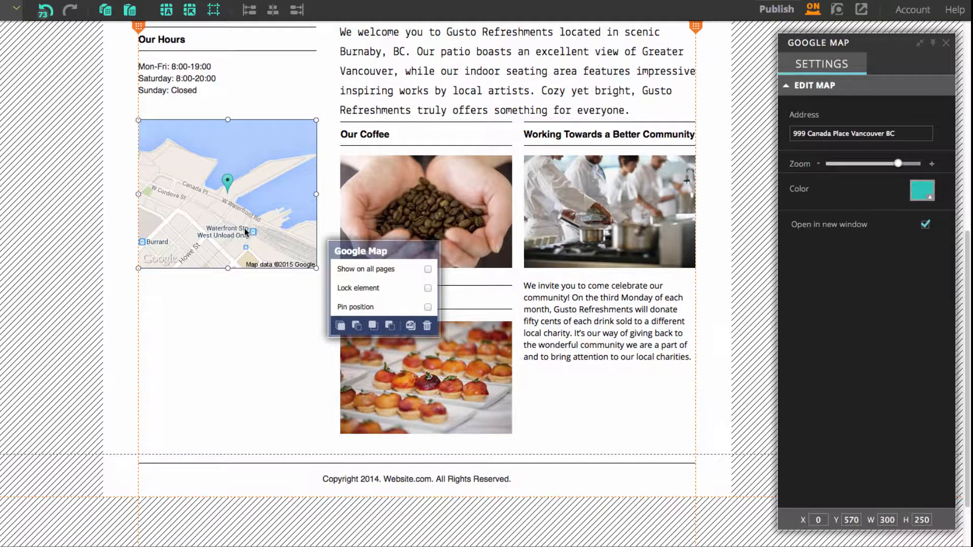
left_click(817, 134)
left_click_drag(902, 132, 785, 133)
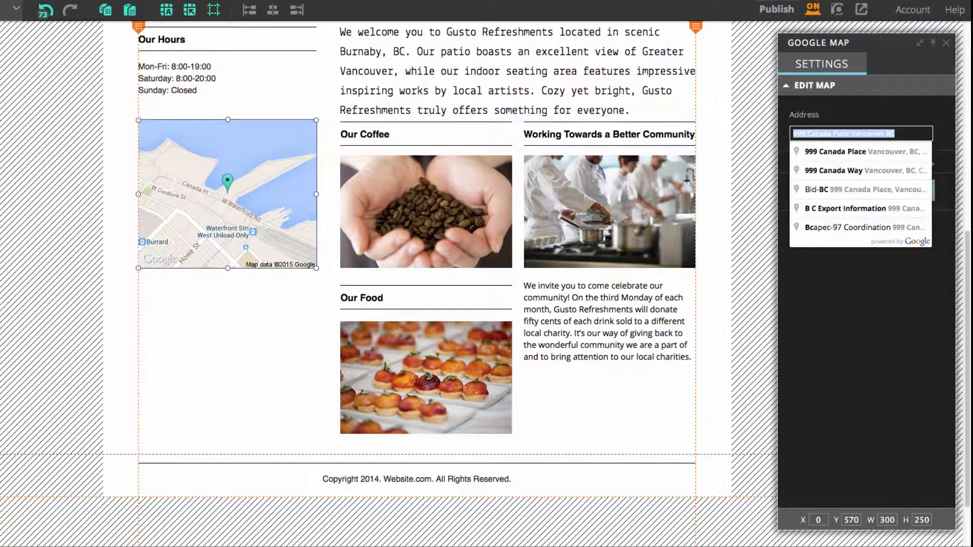
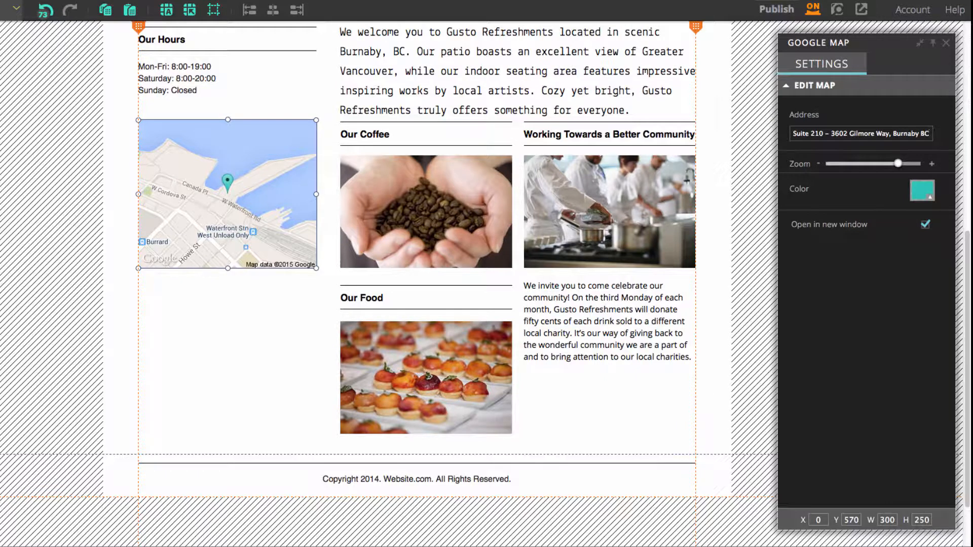
left_click(299, 331)
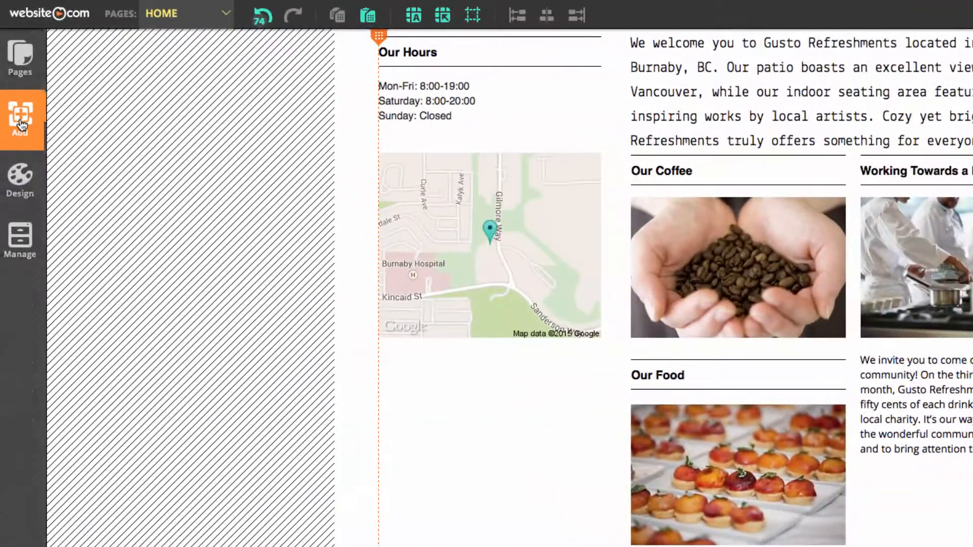
Add a button and place it directly below the map, aligned with the map's left edge
left_click(21, 124)
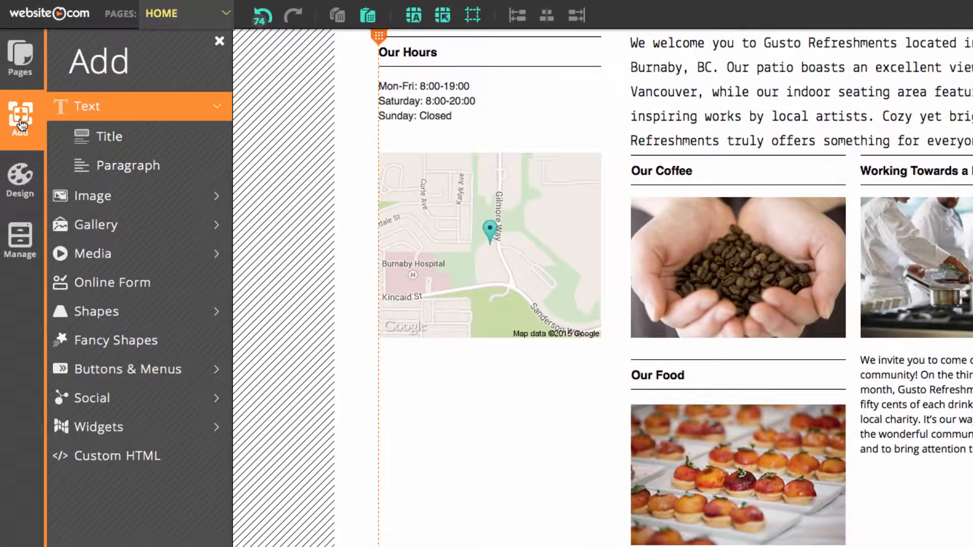
left_click(148, 378)
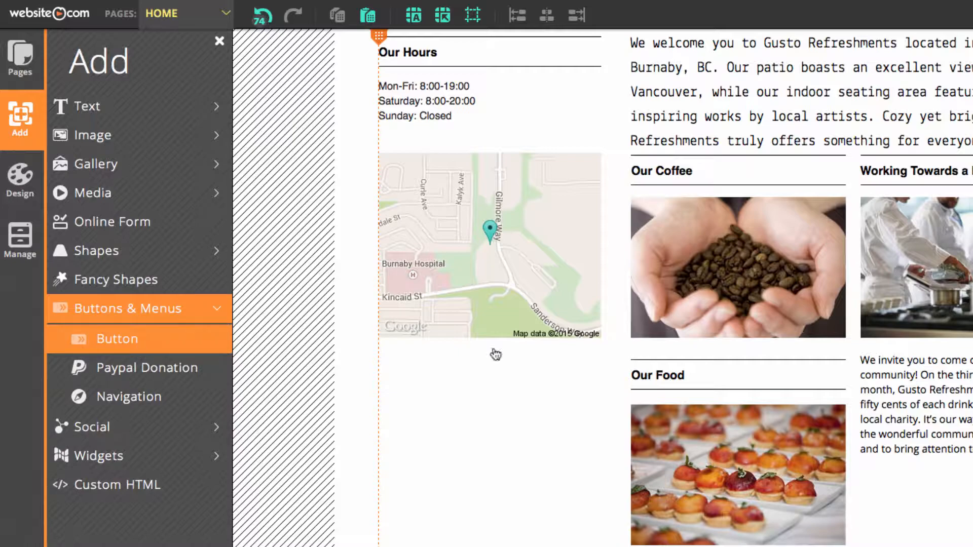
left_click_drag(673, 231, 486, 366)
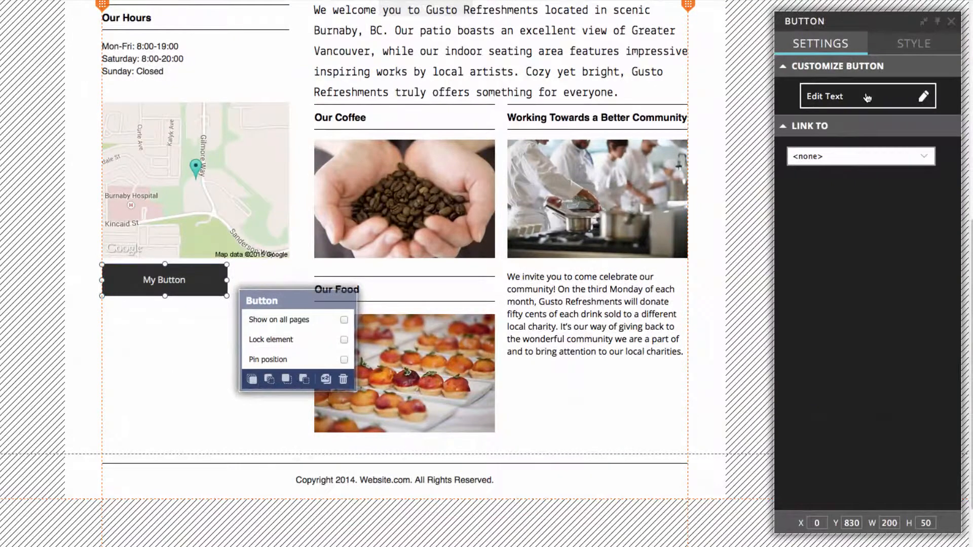
Label the new button "Contact Us" and link it to the CONTACT page
left_click(867, 98)
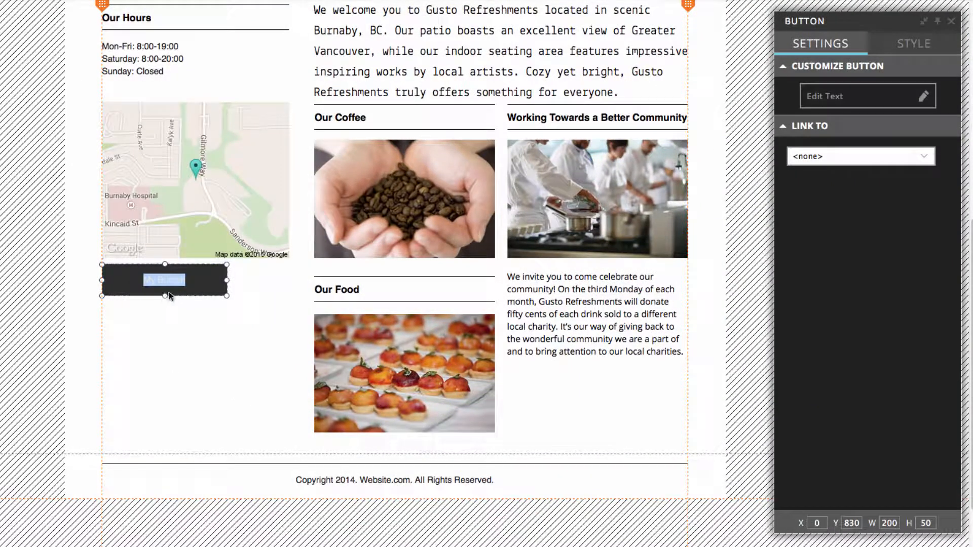
type("con")
left_click(823, 157)
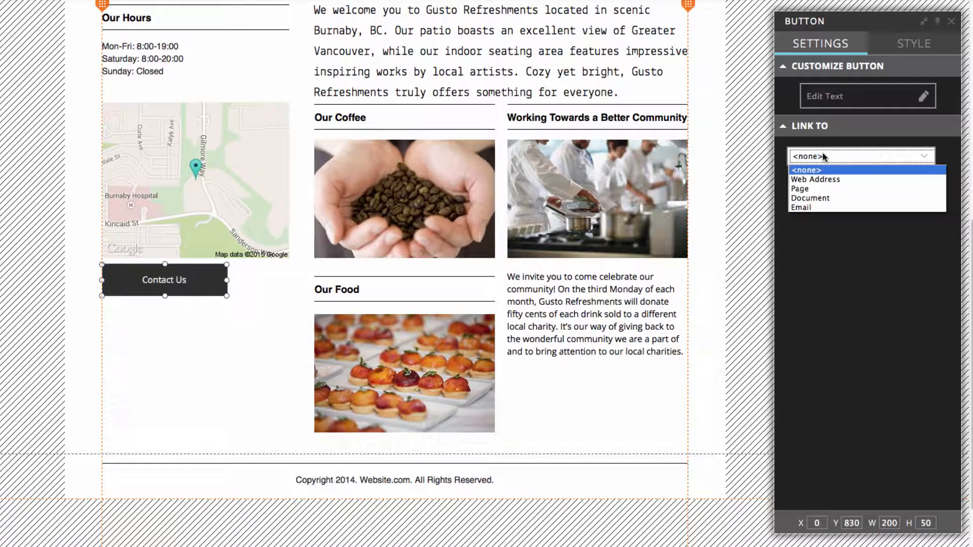
left_click(822, 190)
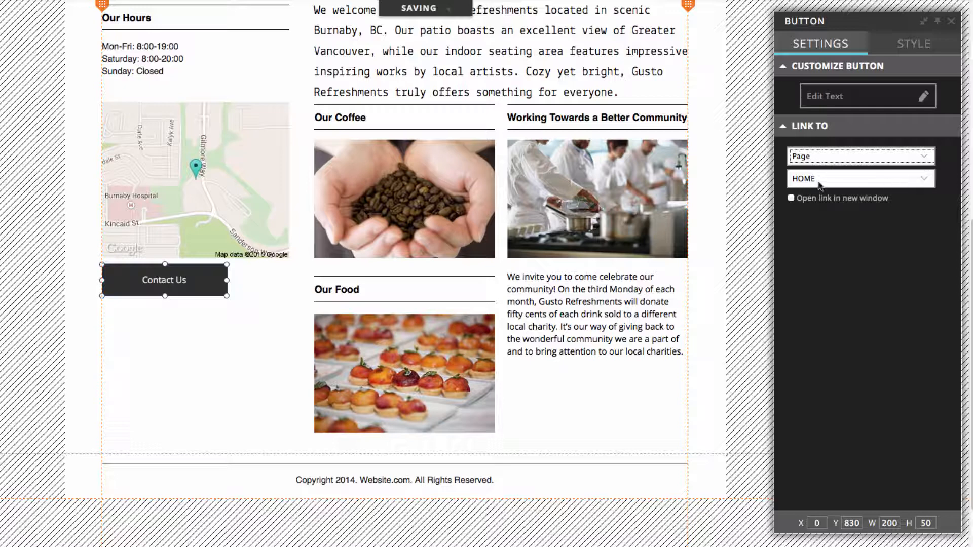
left_click(819, 185)
left_click(832, 229)
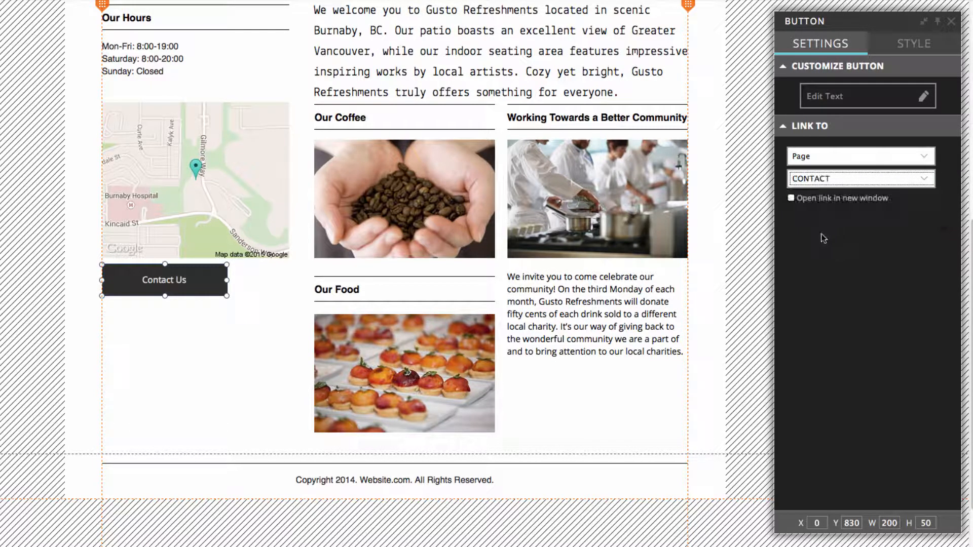
left_click(206, 330)
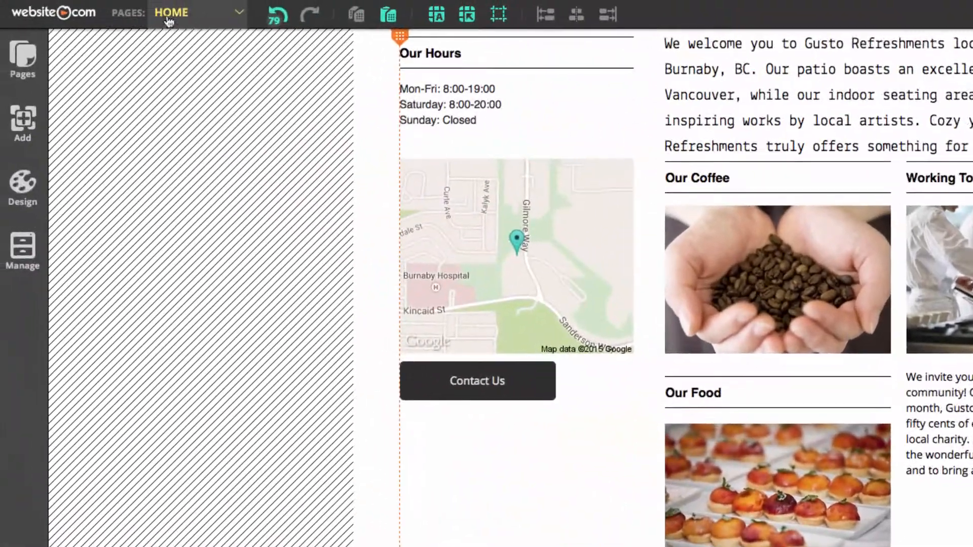
Open the COFFEE page and change its page name to DRINKS
left_click(208, 19)
left_click(205, 71)
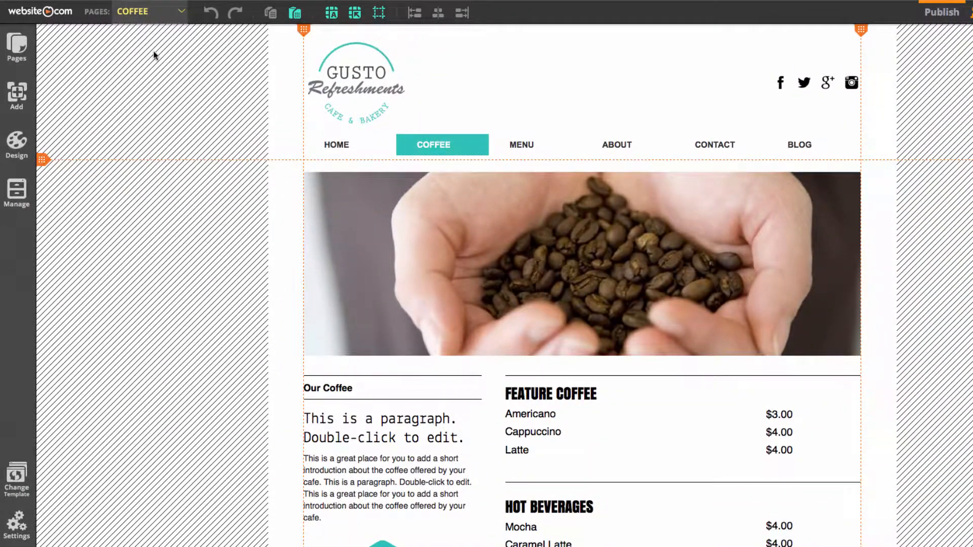
left_click(17, 47)
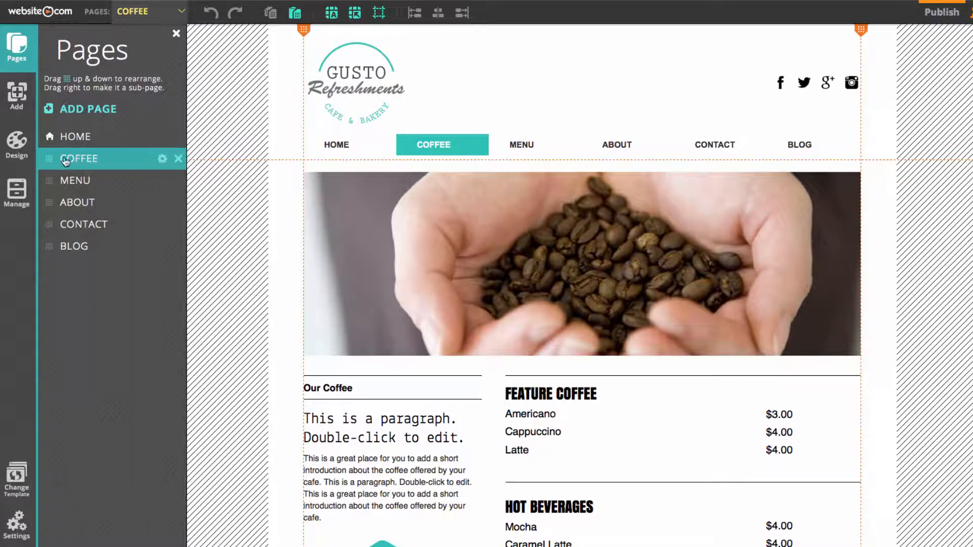
left_click(163, 160)
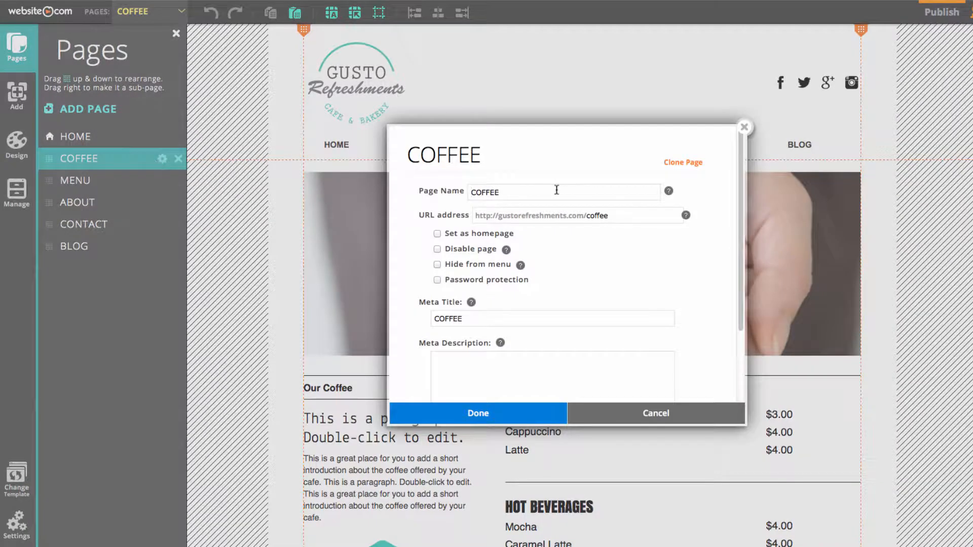
left_click_drag(556, 190, 459, 190)
type("DRINKS")
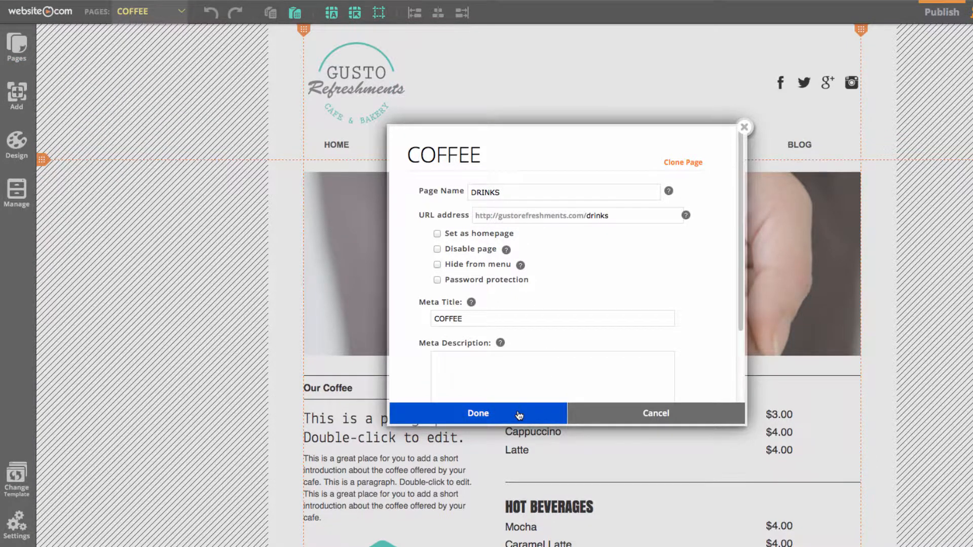
left_click(519, 415)
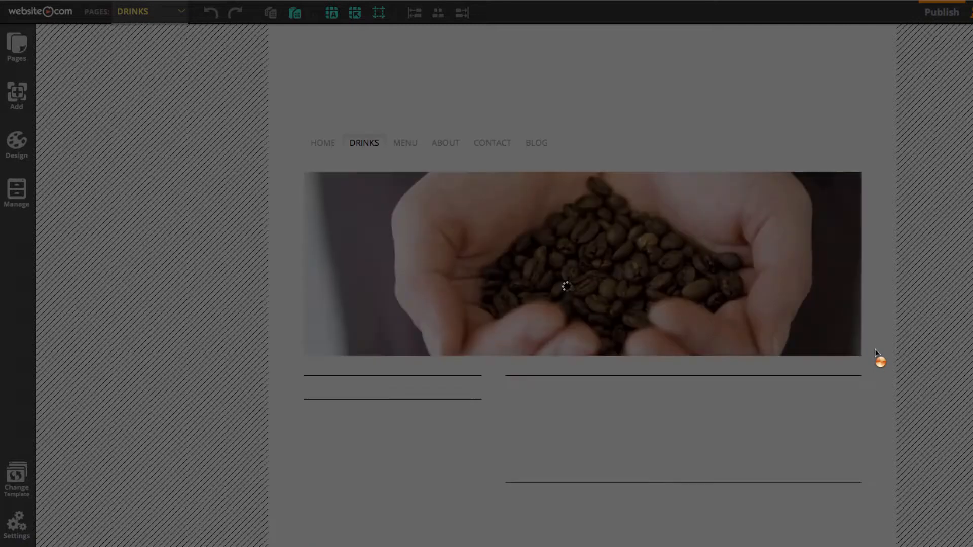
scroll(879, 366, "down", 4)
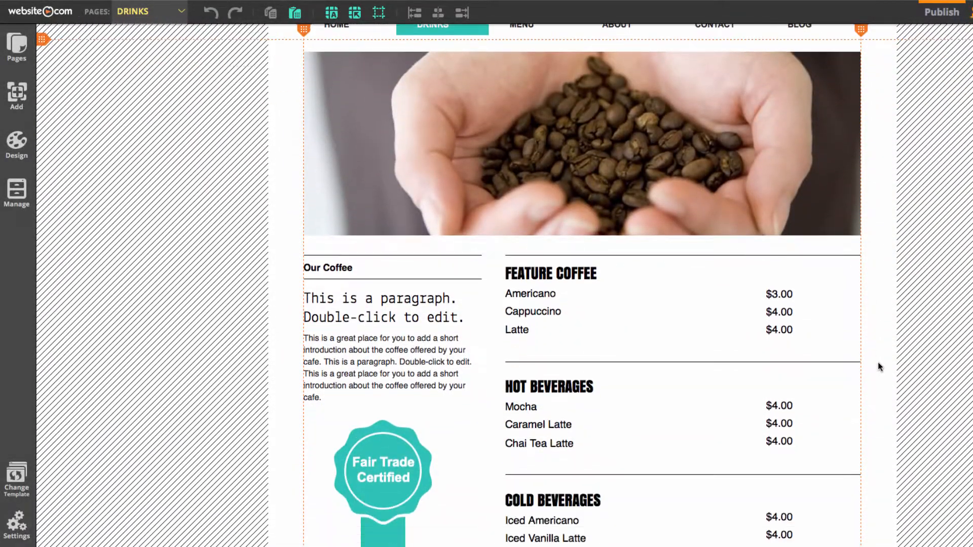
Replace the drinks under FEATURE COFFEE with Coffee, Expresso and Americano, copied from the GustoContent document
scroll(567, 321, "down", 1)
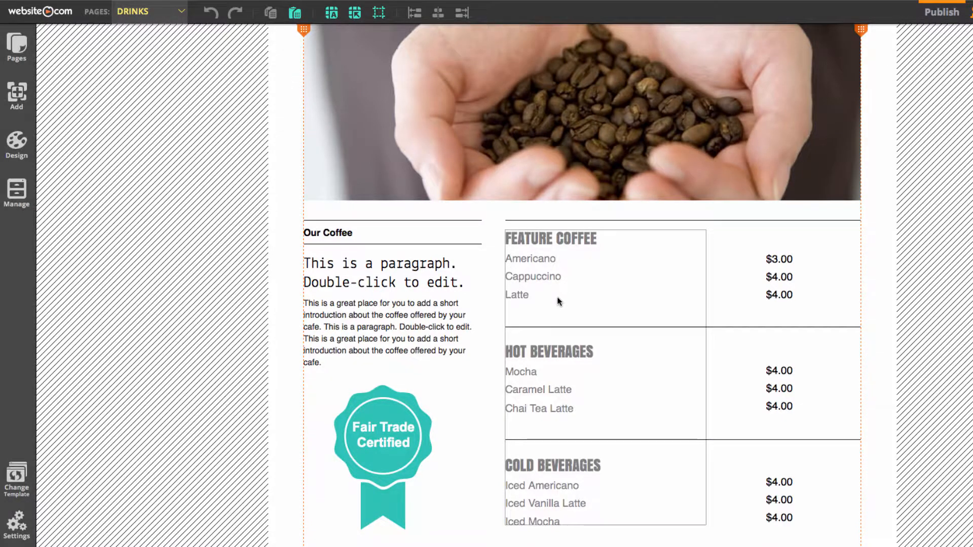
scroll(559, 302, "down", 1)
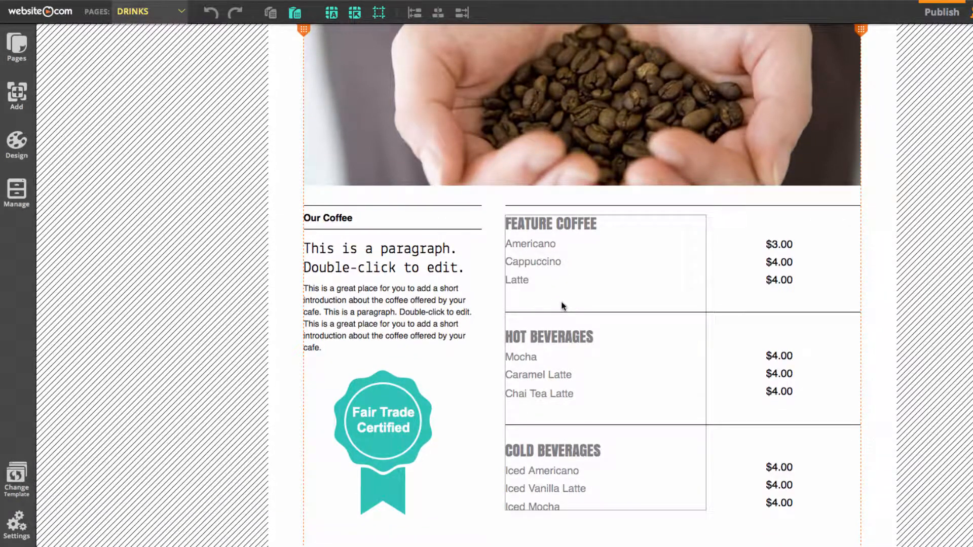
left_click(563, 305)
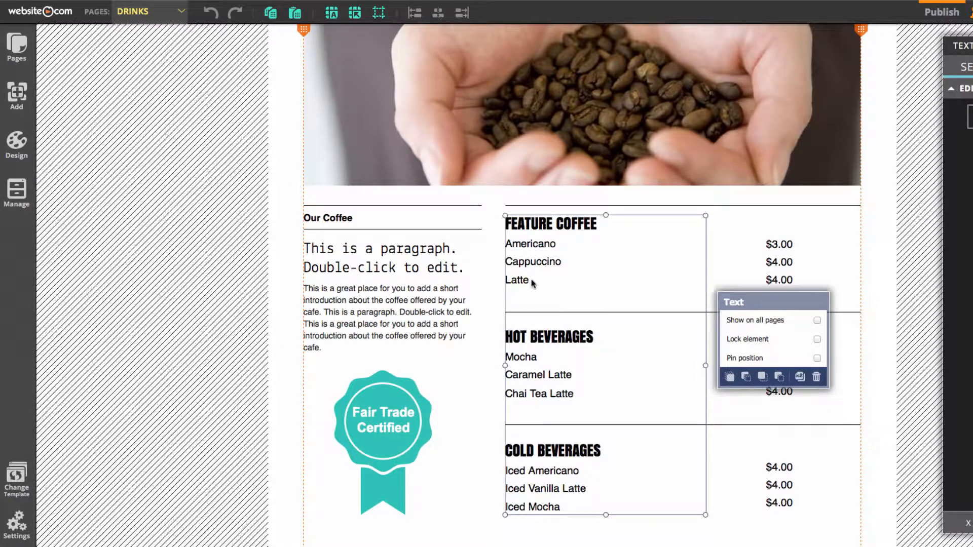
double_click(531, 281)
left_click_drag(531, 282, 506, 243)
left_click(756, 533)
scroll(791, 233, "down", 3)
left_click_drag(788, 229, 739, 209)
key("super+c")
key("super+Tab")
key("super+v")
Apply the Paragraph 1 style to the new FEATURE COFFEE items and adjust their line spacing
left_click_drag(549, 270, 505, 244)
left_click(361, 183)
left_click(381, 232)
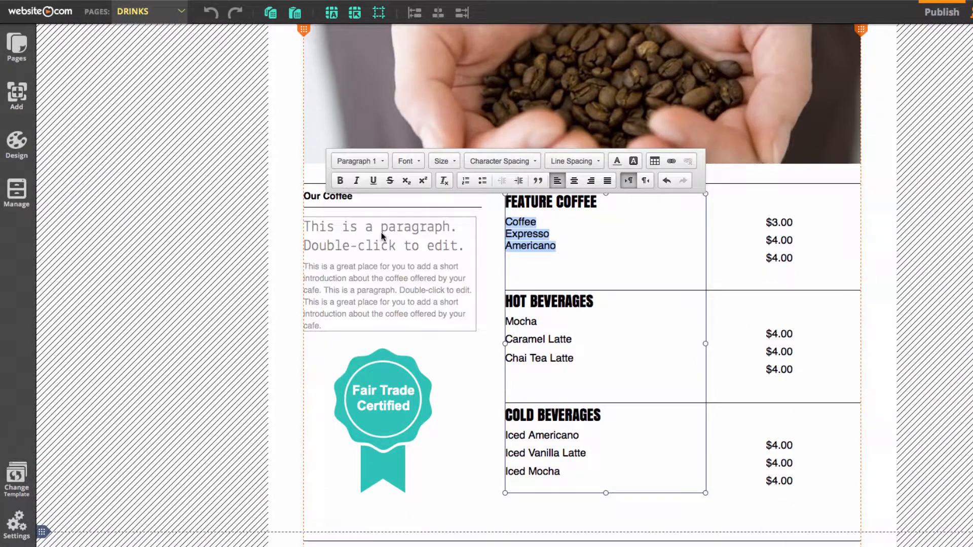
left_click(576, 161)
left_click(560, 232)
left_click(574, 161)
Replace the drinks under HOT BEVERAGES with Café Latte, Cappuccino and Vanilla Latte from the GustoContent document
left_click_drag(575, 367, 506, 329)
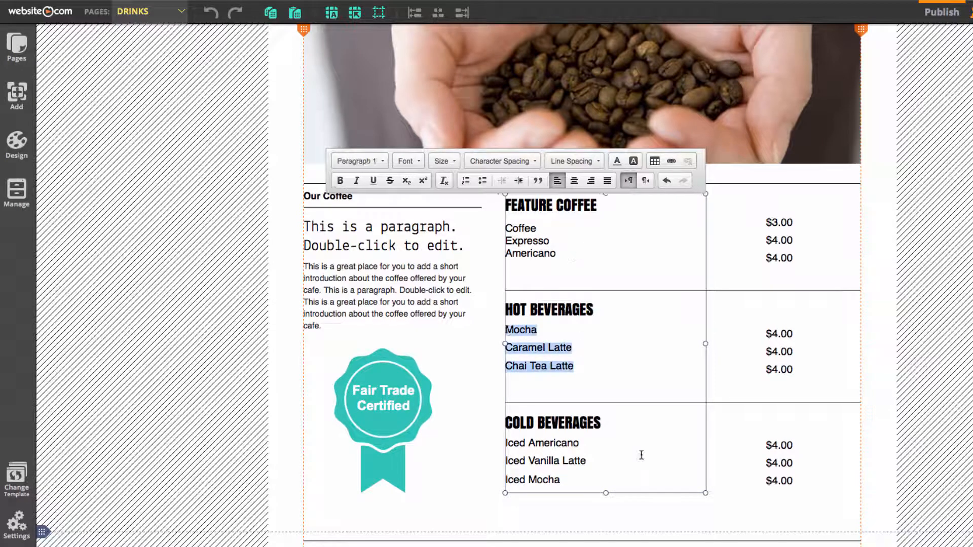
left_click(757, 533)
left_click_drag(806, 259, 744, 240)
key("super+c")
key("super+v")
Apply the Paragraph 1 style to the new HOT BEVERAGES items
left_click_drag(553, 354, 506, 330)
left_click(361, 162)
left_click(381, 236)
left_click(597, 356)
Replace the drinks under COLD BEVERAGES with Caramel Macchiato, Café Mocha and White Chocolate Mocha from the GustoContent document
left_click_drag(560, 467, 506, 430)
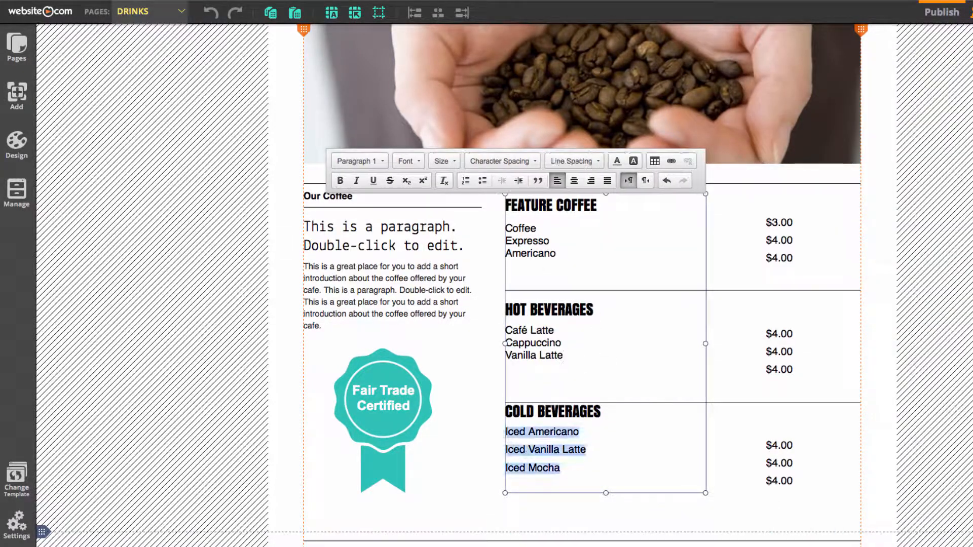
left_click(757, 533)
left_click_drag(845, 285, 743, 267)
key("super+c")
key("super+v")
Give the new COLD BEVERAGES items the Paragraph 1 style and 1.2em line spacing, and finish editing the list
left_click_drag(597, 456, 486, 432)
left_click(361, 161)
left_click(381, 233)
left_click(578, 161)
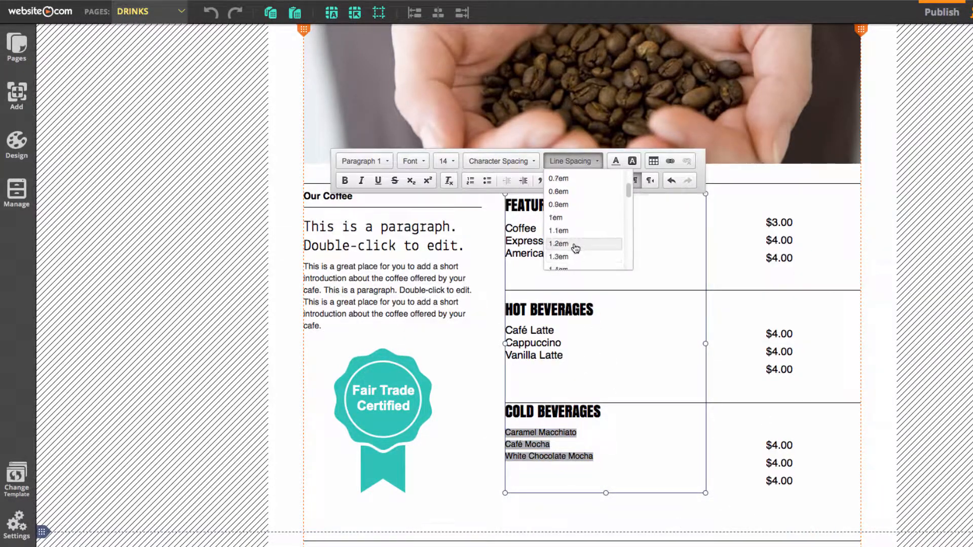
left_click(577, 246)
left_click(876, 336)
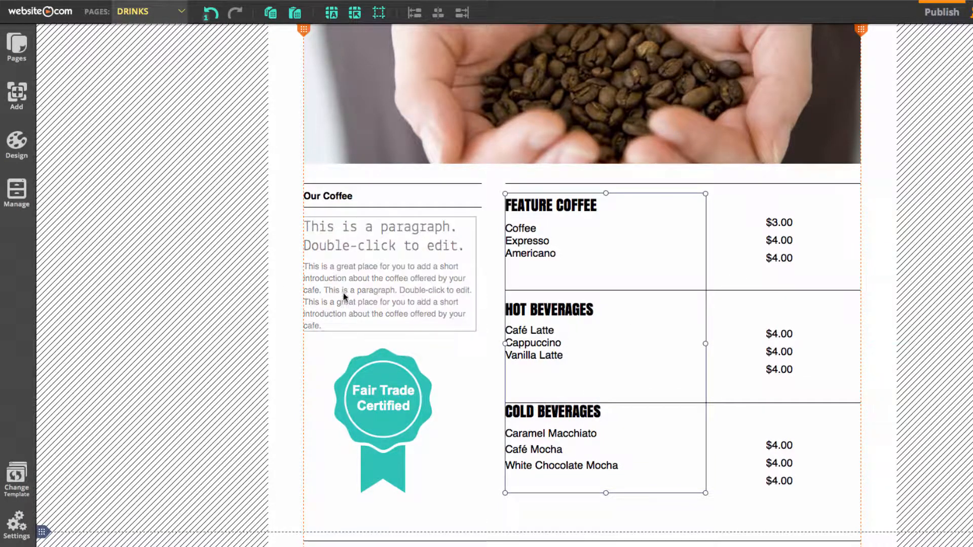
Replace the large placeholder text under Our Coffee with "Gusto Refreshments Coffee Menu"
double_click(366, 283)
left_click_drag(466, 246, 299, 220)
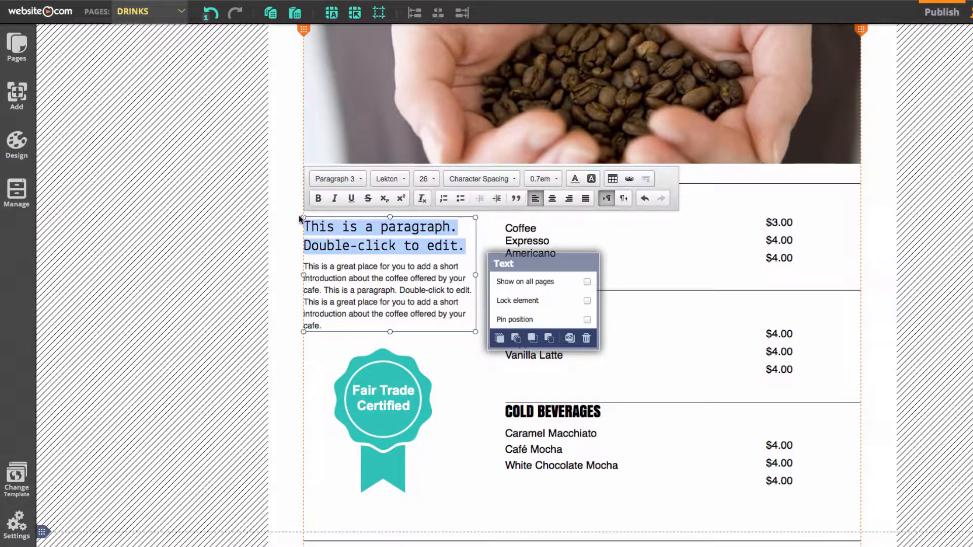
type("Gusto Refreshments Coffee Menu")
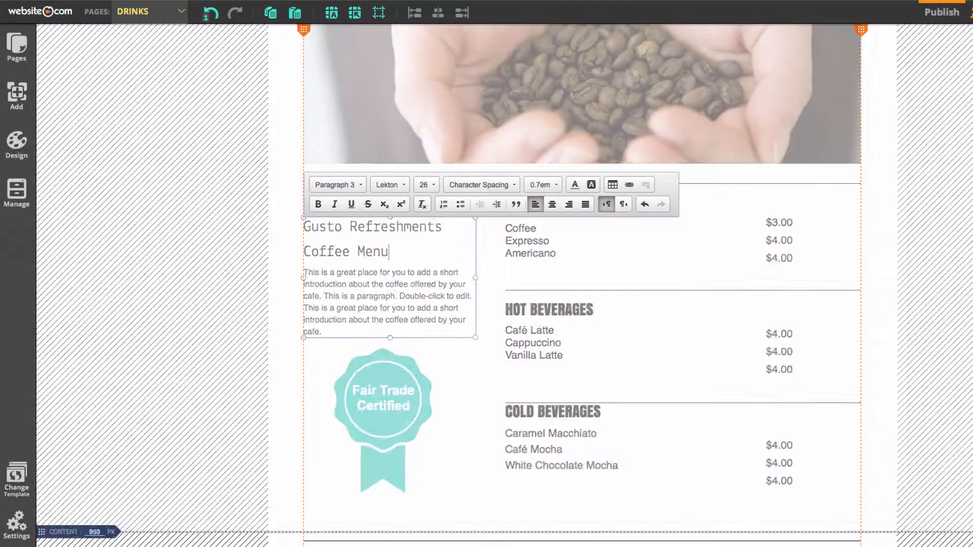
Check the GustoContent document for introduction copy, and delete the small placeholder paragraph beneath the coffee menu heading
key("super+Tab")
scroll(891, 205, "down", 5)
scroll(867, 204, "down", 5)
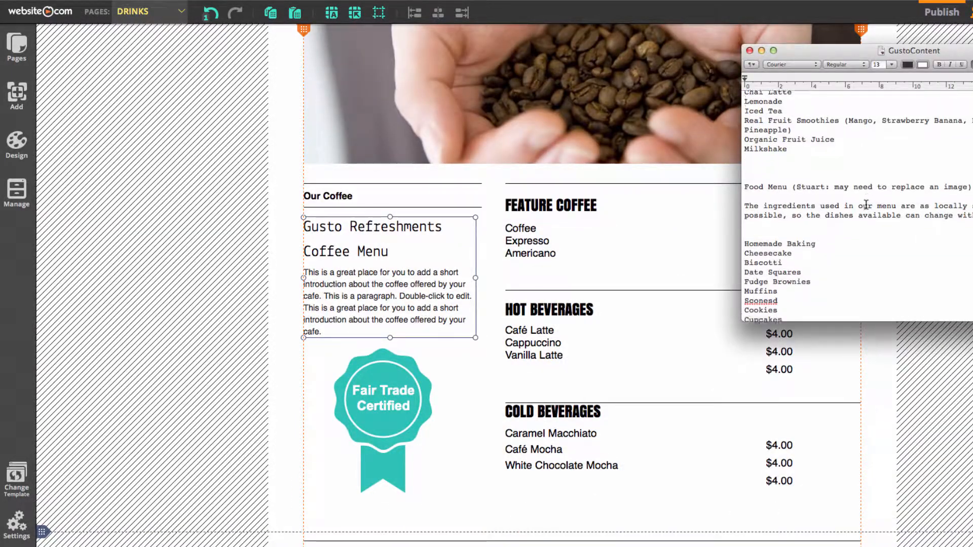
key("super+Tab")
left_click_drag(378, 383, 372, 377)
left_click_drag(324, 335, 303, 274)
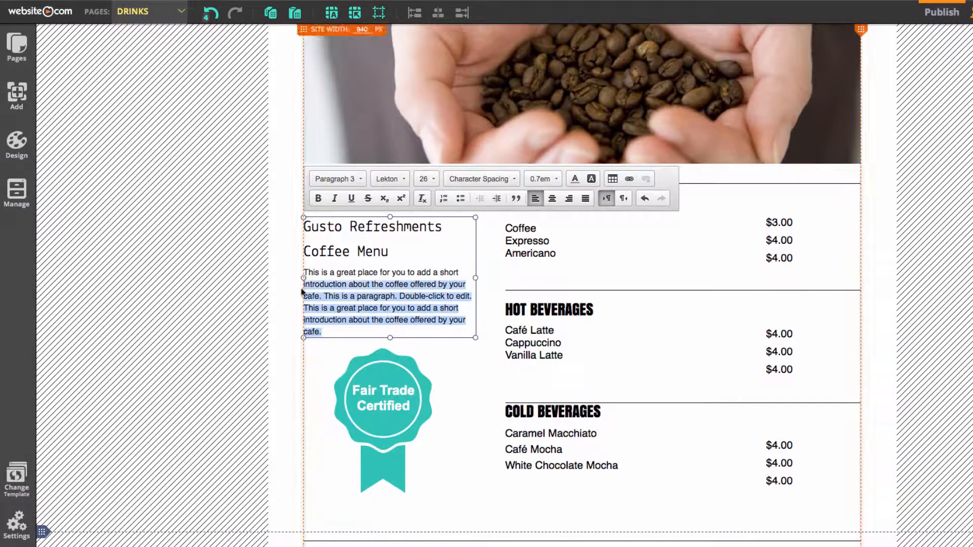
key("BackSpace")
left_click(489, 404)
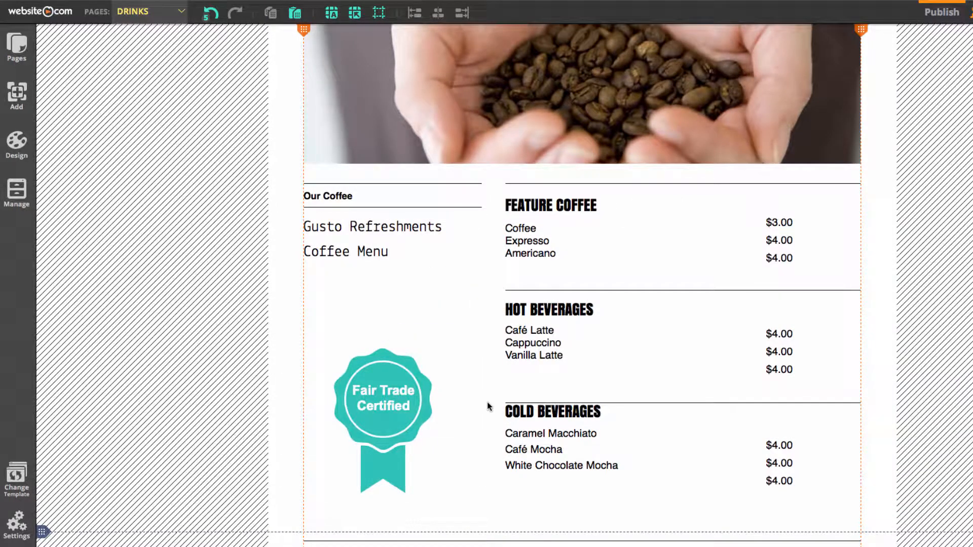
Change the Fair Trade Certified badge shape to the steaming coffee cup from the Objects category
left_click(391, 397)
double_click(394, 358)
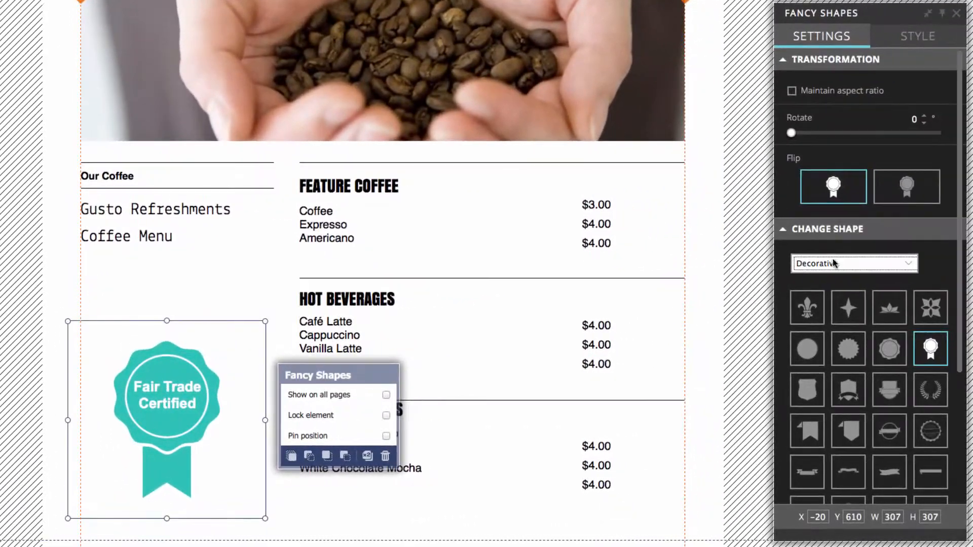
left_click(834, 264)
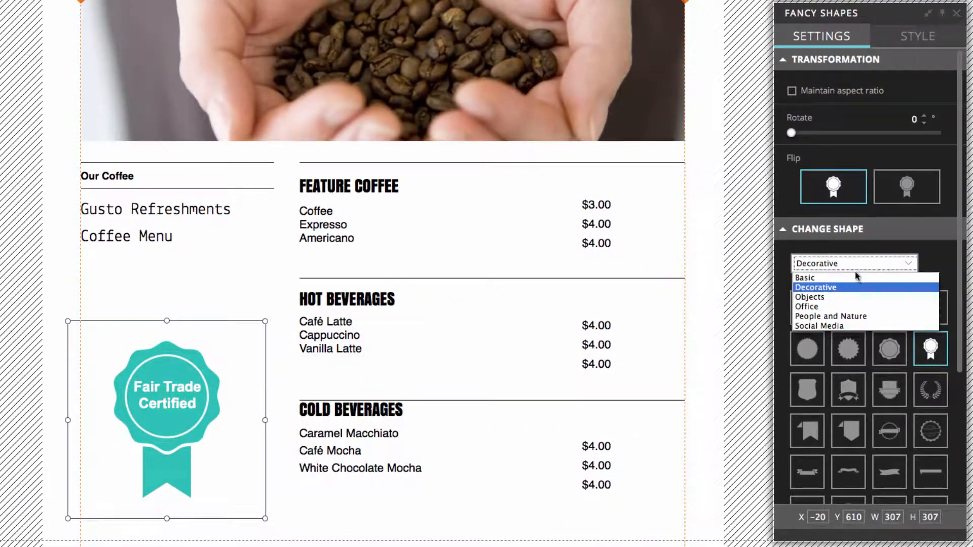
left_click(836, 297)
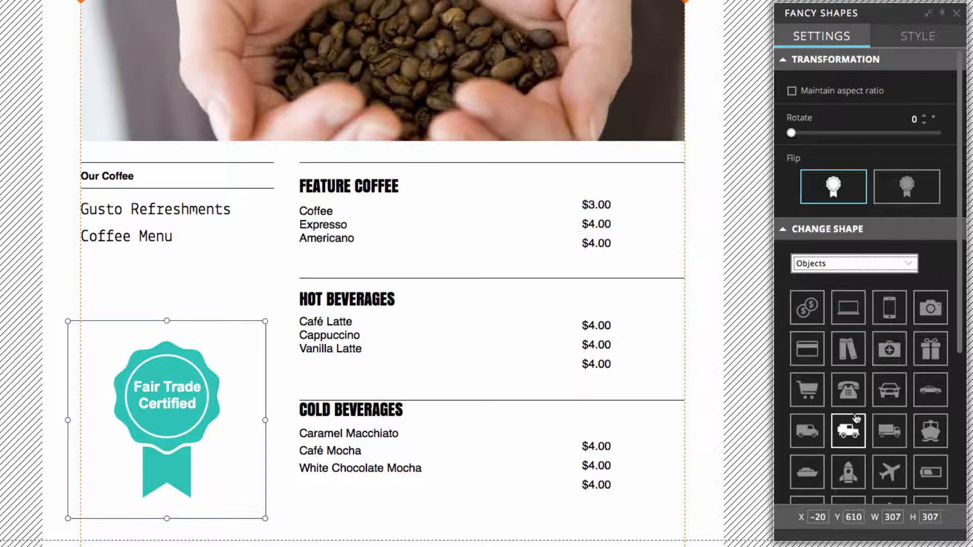
scroll(856, 413, "down", 3)
scroll(855, 413, "down", 1)
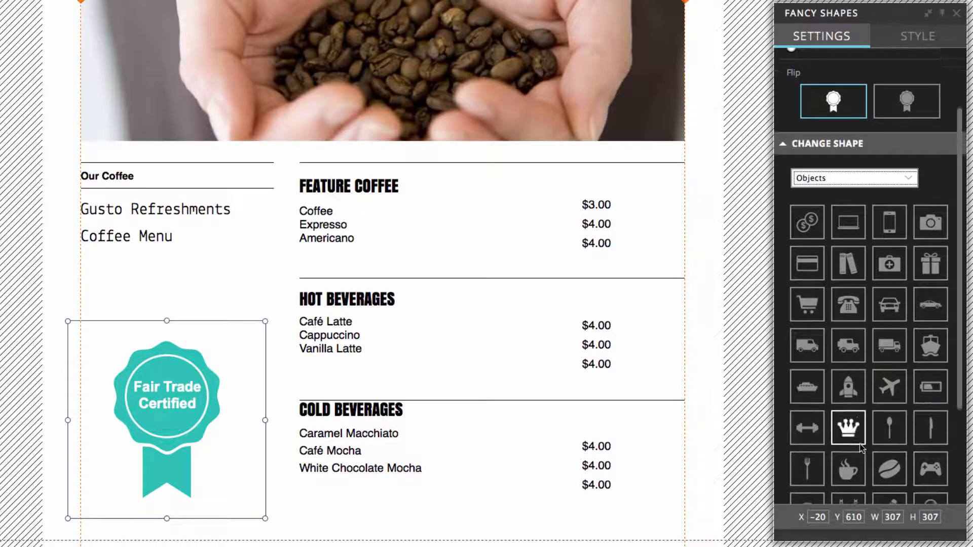
left_click(847, 465)
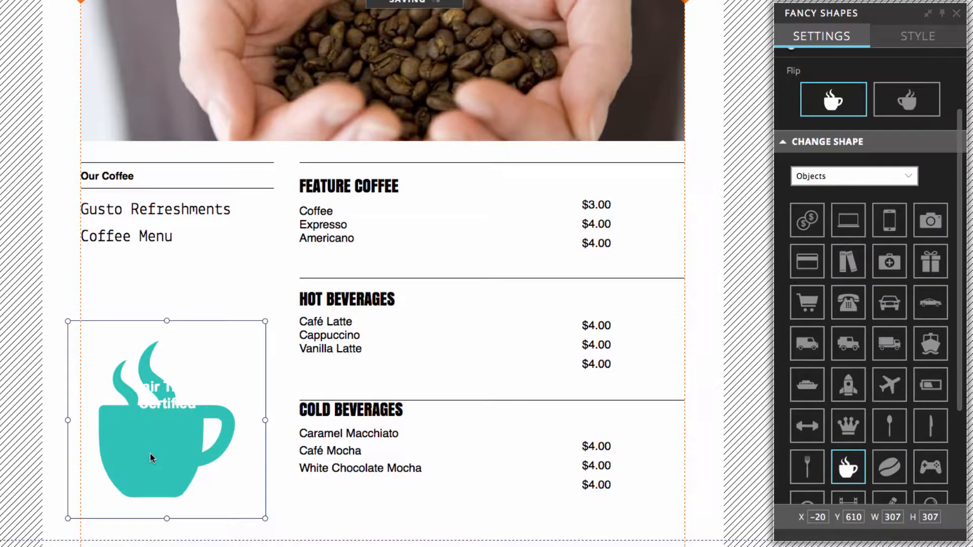
Move the cup up behind its label and replace the label text with "Certified Tasty" on two lines
left_click_drag(150, 454, 129, 385)
left_click(158, 394)
left_click(158, 394)
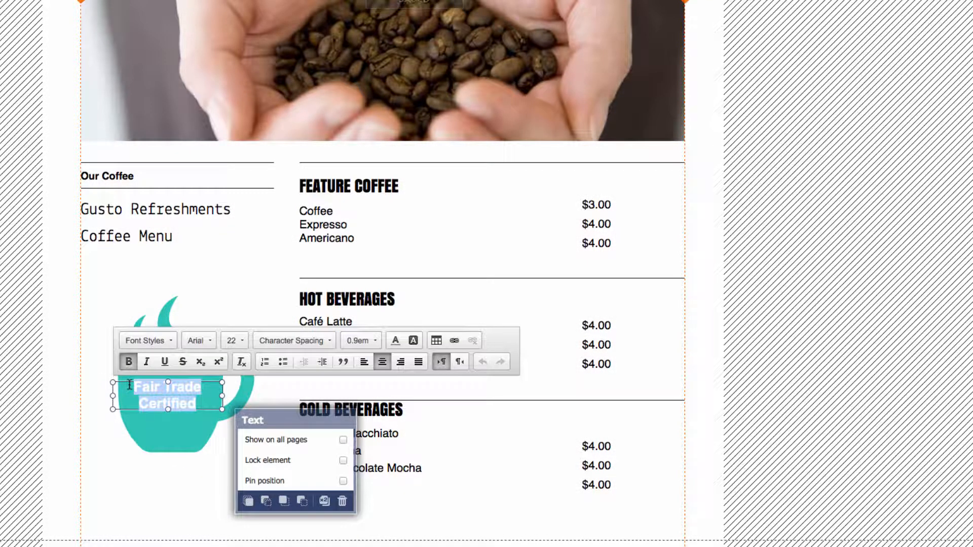
key("BackSpace")
type("Certified Tasty")
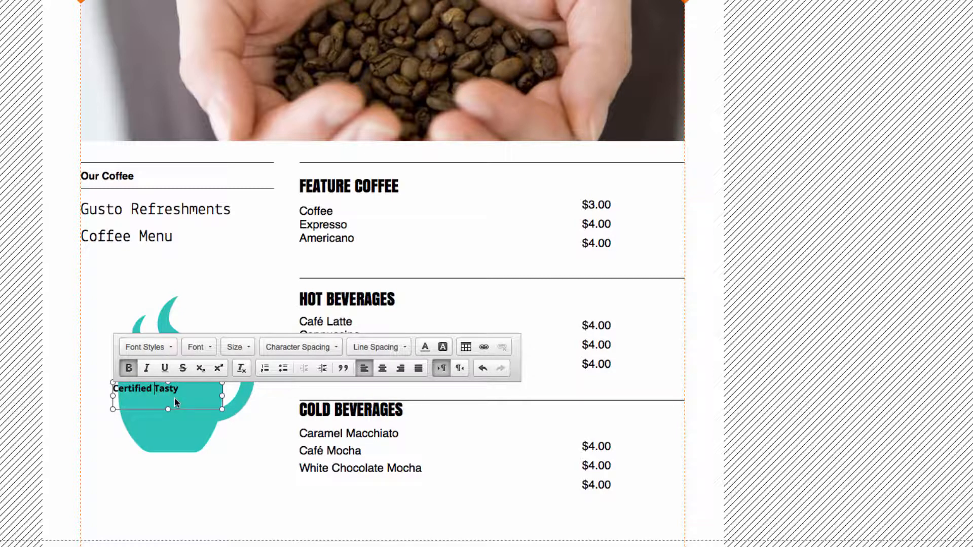
key("Return")
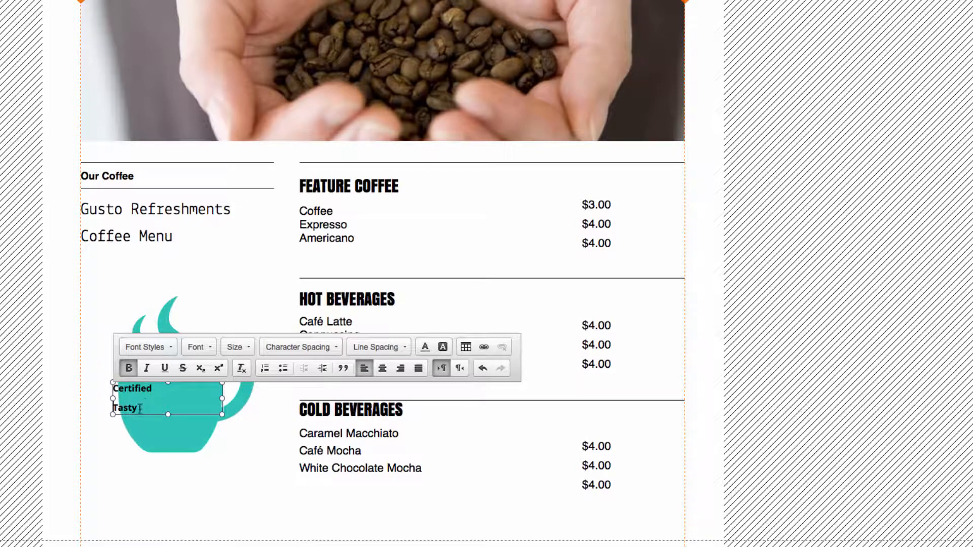
Format the "Certified Tasty" label with a font style in Anton, centre it and colour it white
left_click_drag(143, 408, 112, 389)
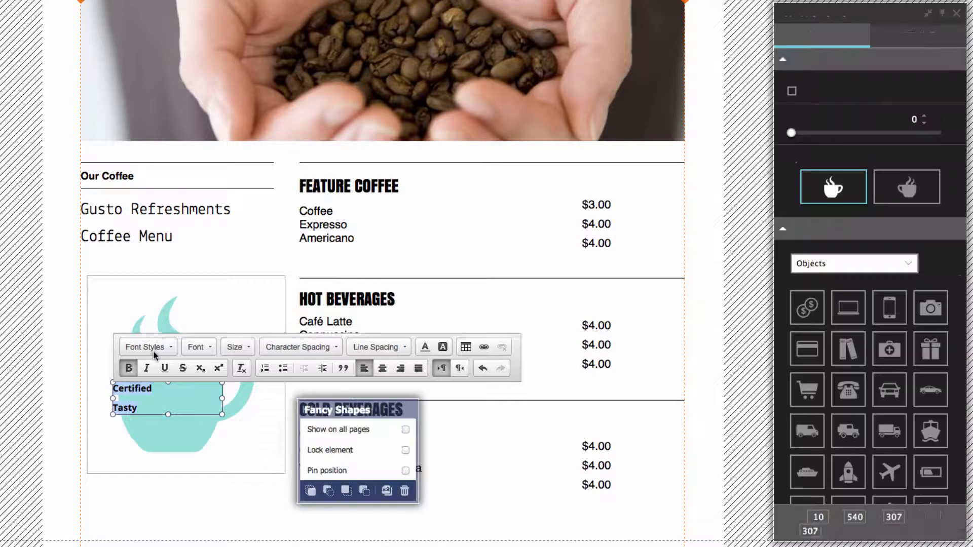
left_click(151, 348)
left_click(151, 438)
left_click(383, 368)
left_click(410, 347)
left_click(452, 380)
left_click(453, 492)
left_click(175, 412)
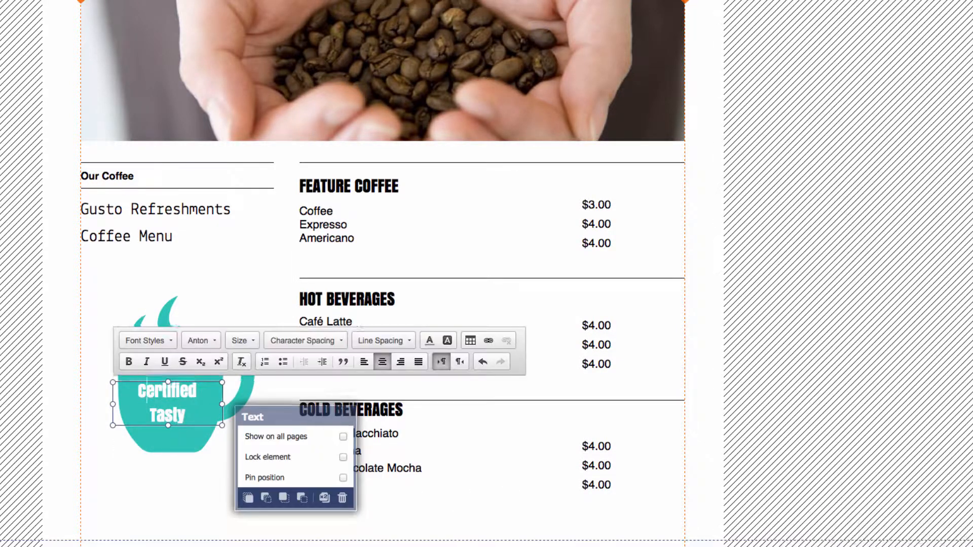
Shrink the coffee cup shape and reposition it so that the "Certified Tasty" label sits inside it
left_click(203, 370)
left_click_drag(286, 274, 226, 334)
left_click_drag(162, 441, 182, 421)
left_click(208, 500)
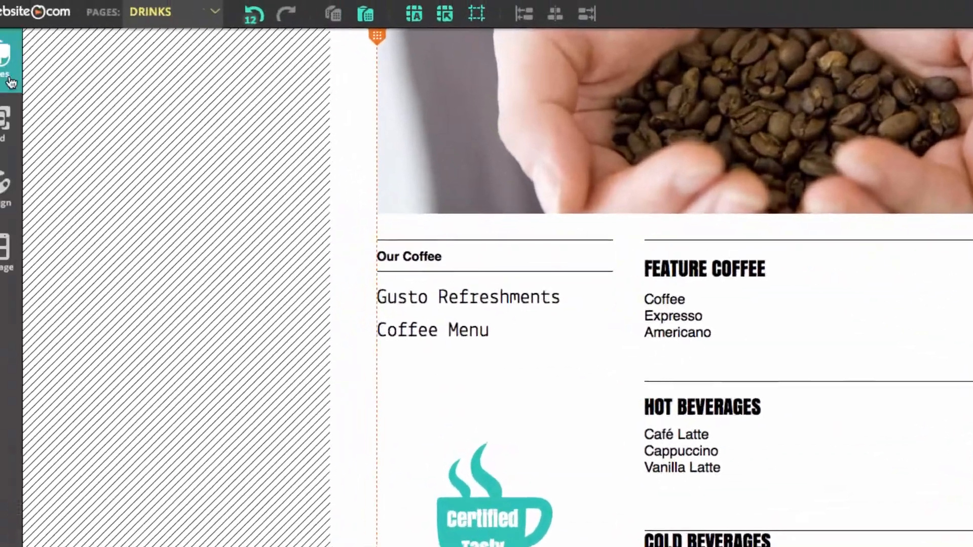
Rename the MENU page to FOOD and update its meta title to match
left_click(38, 87)
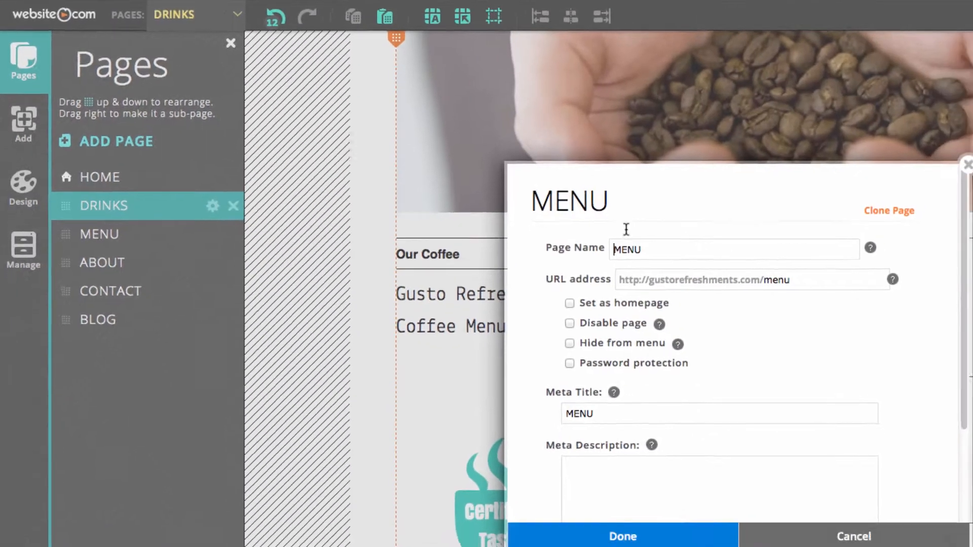
double_click(695, 266)
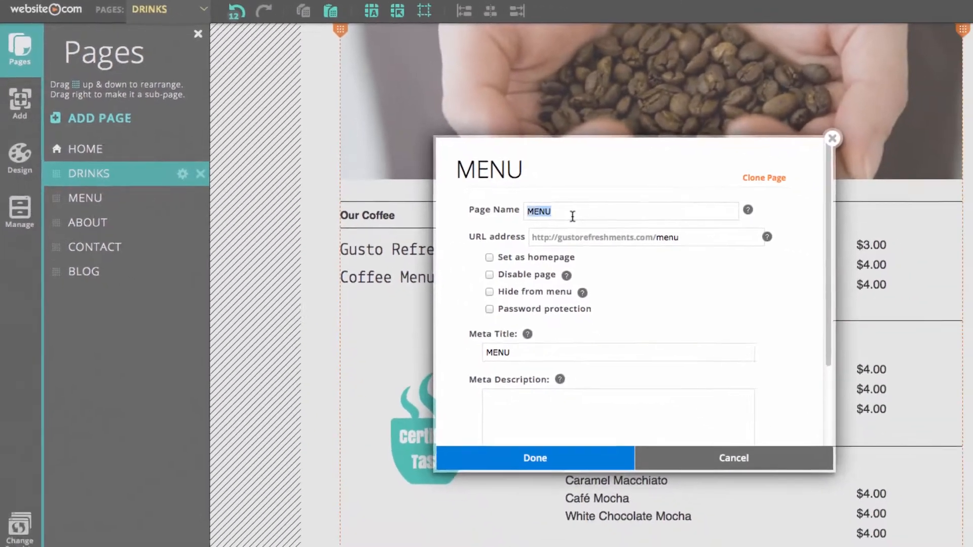
type("FOOD")
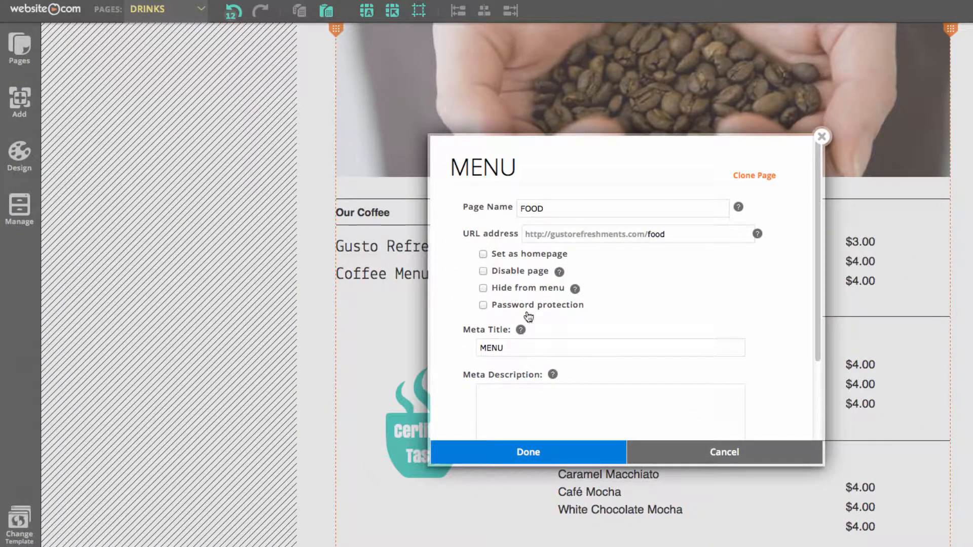
double_click(520, 345)
type("FOOD")
left_click(580, 455)
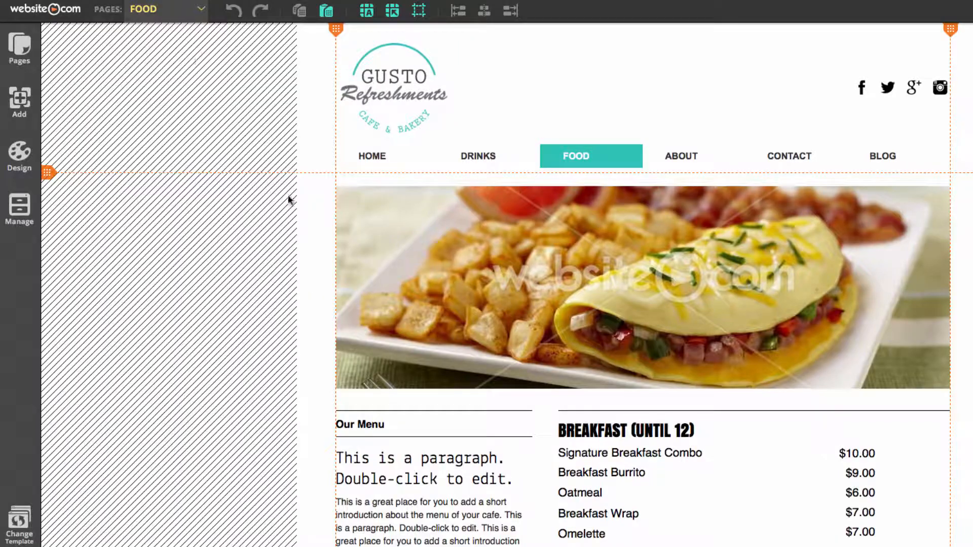
Go back to the DRINKS page and add a blank top-level page named MENU
left_click(183, 15)
left_click(184, 53)
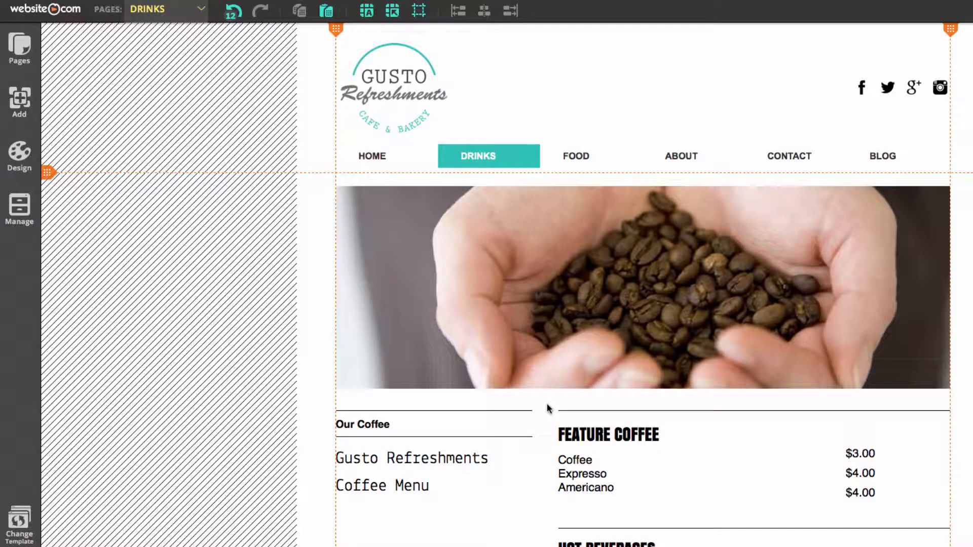
left_click(23, 60)
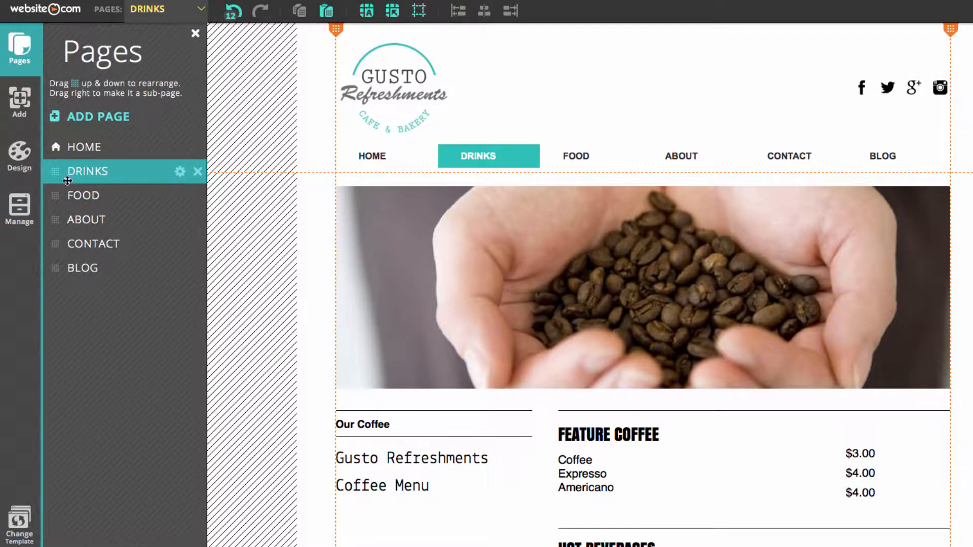
left_click(66, 115)
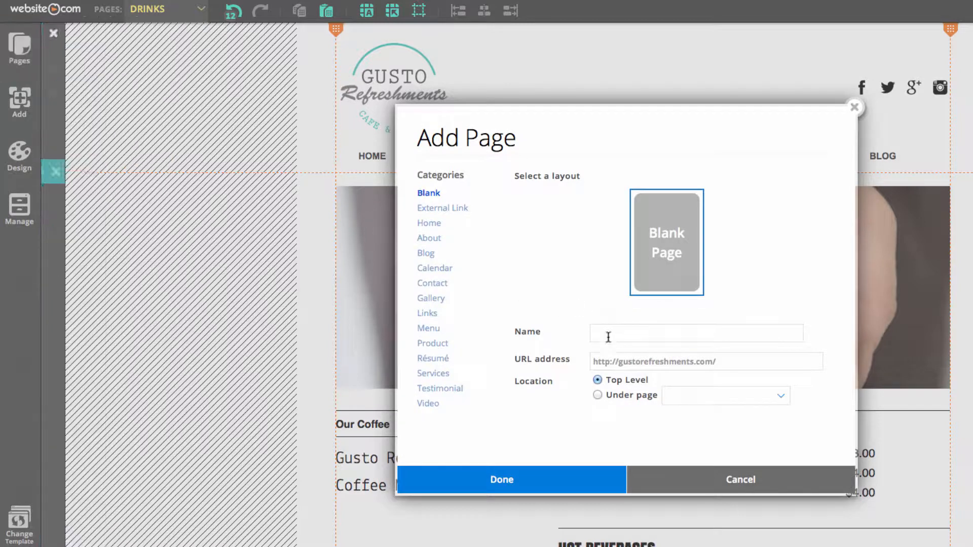
type("MENU")
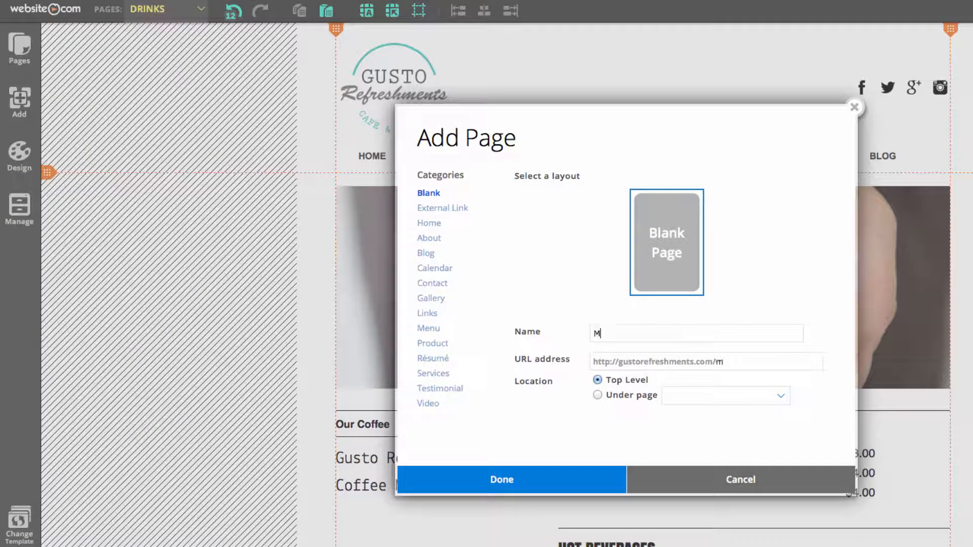
left_click(604, 476)
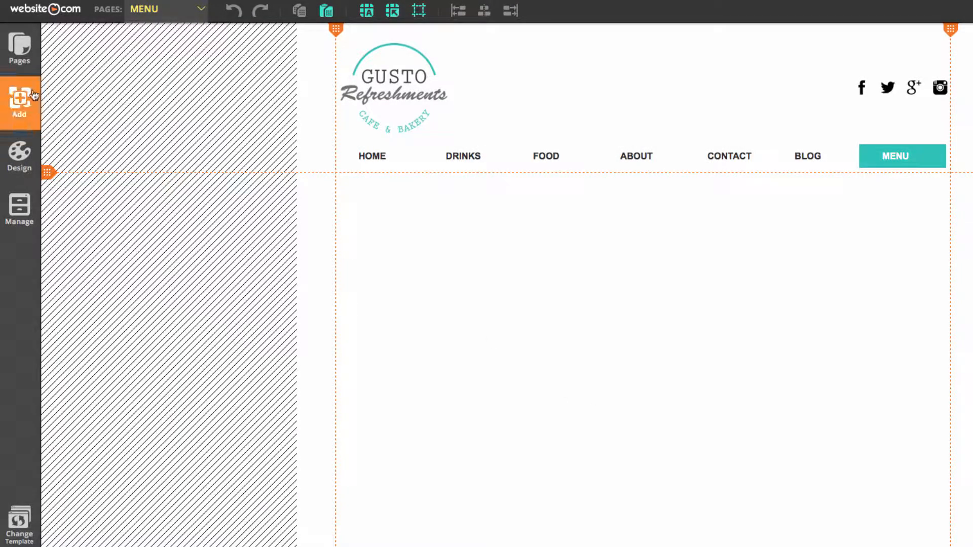
Move the MENU page directly after HOME in the page order
left_click(19, 47)
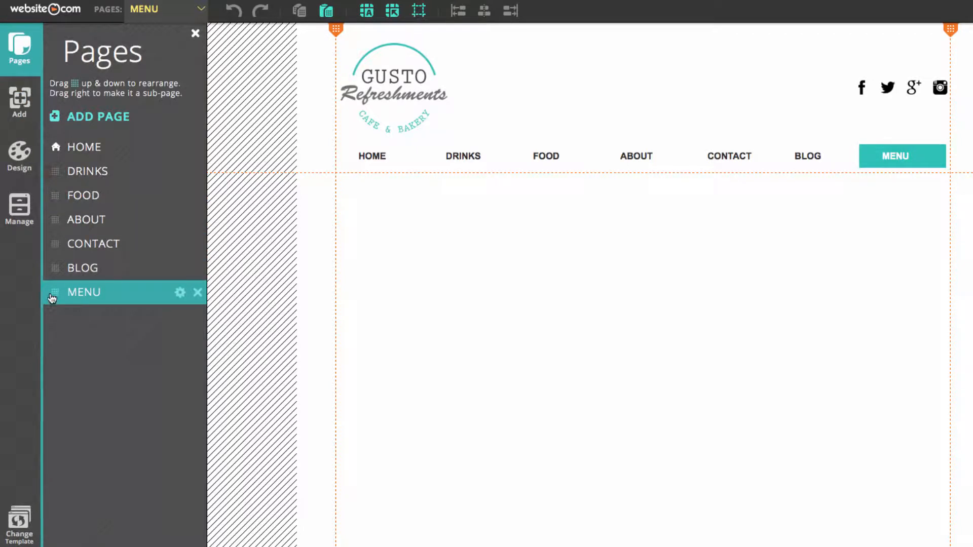
left_click_drag(54, 294, 56, 173)
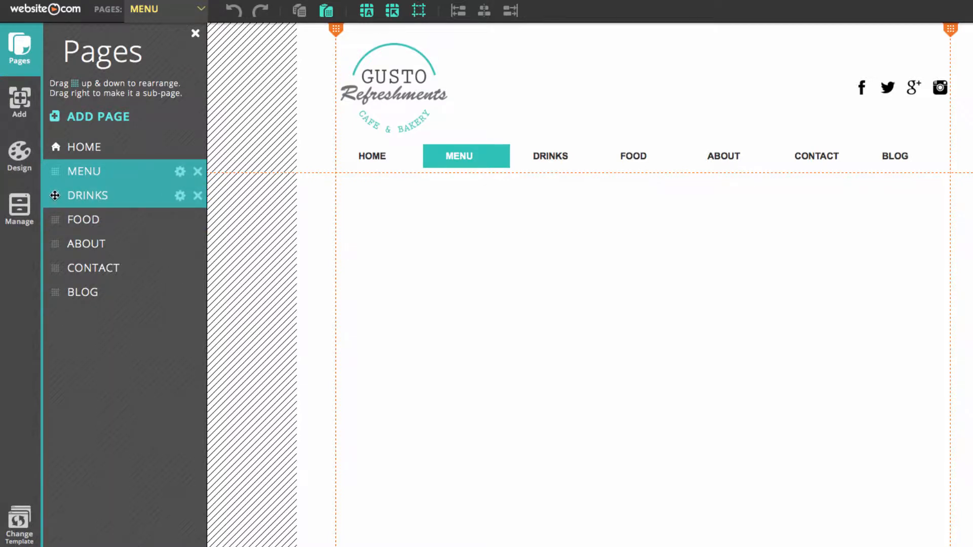
Make DRINKS and FOOD sub-pages of the MENU page, with FOOD placed above DRINKS
left_click_drag(55, 196, 76, 197)
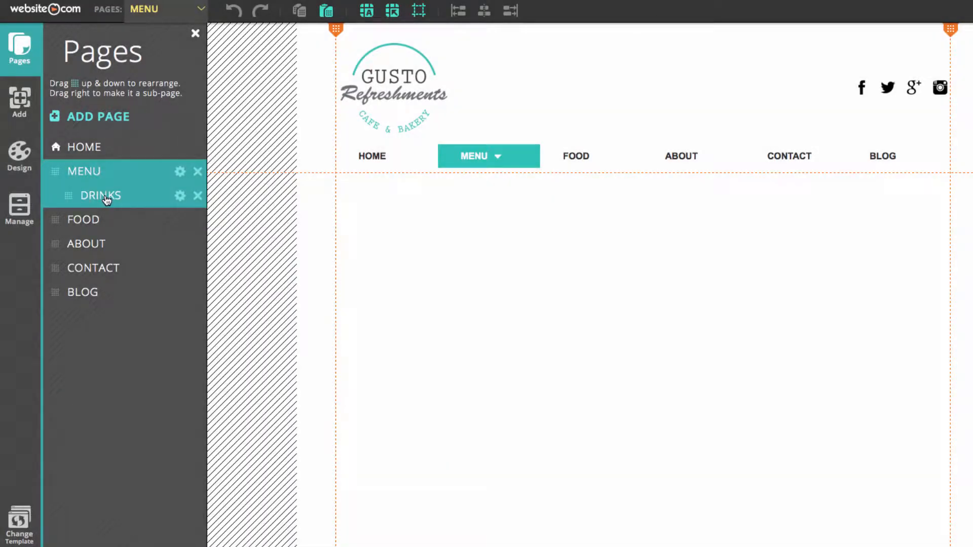
mouse_move(482, 155)
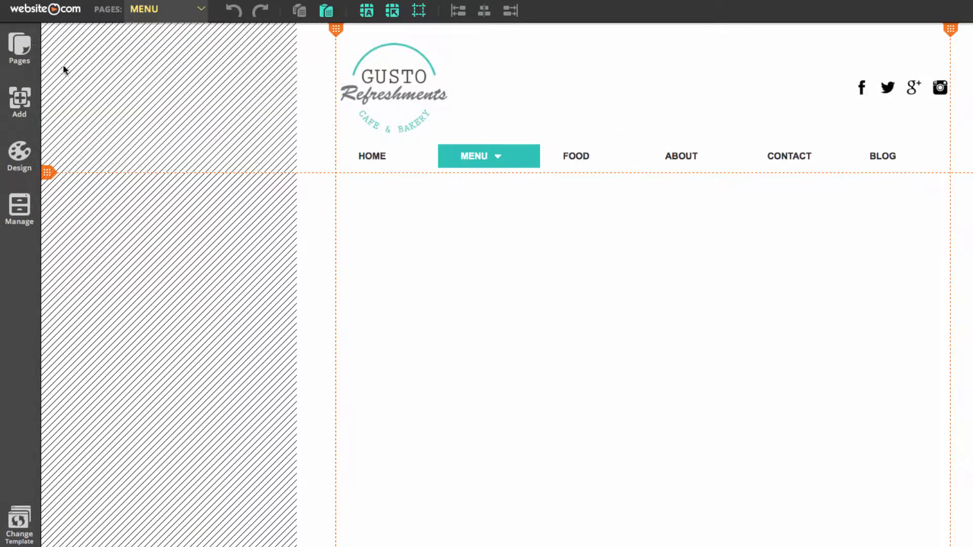
left_click(23, 59)
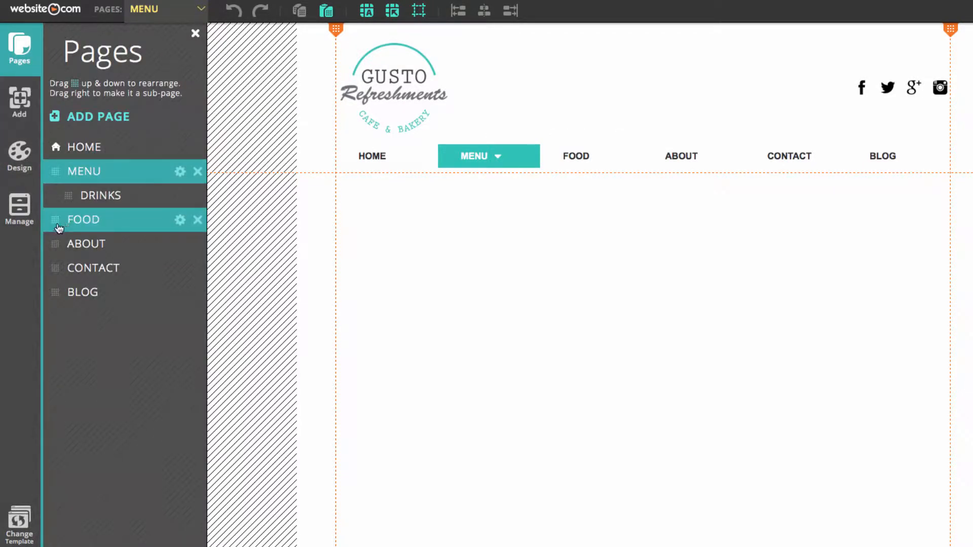
left_click_drag(55, 219, 76, 199)
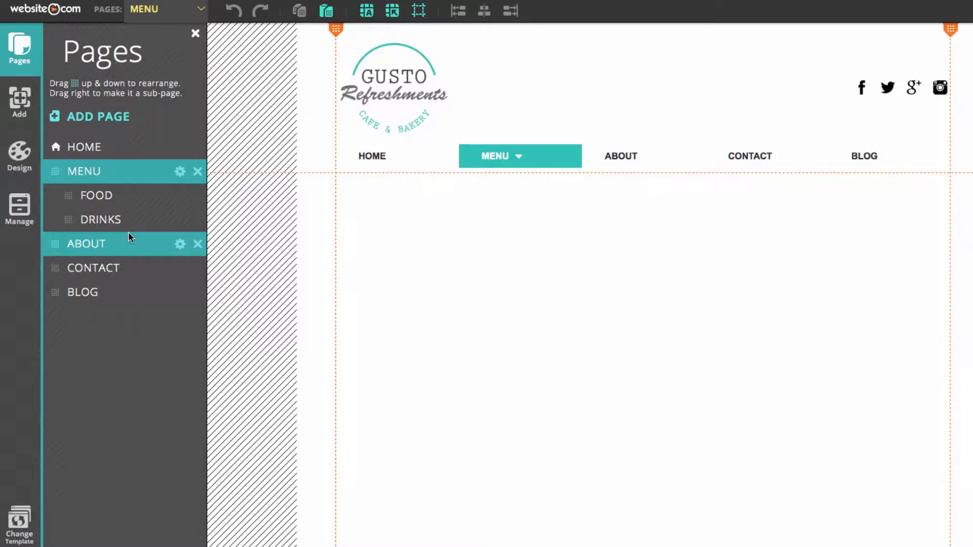
mouse_move(472, 166)
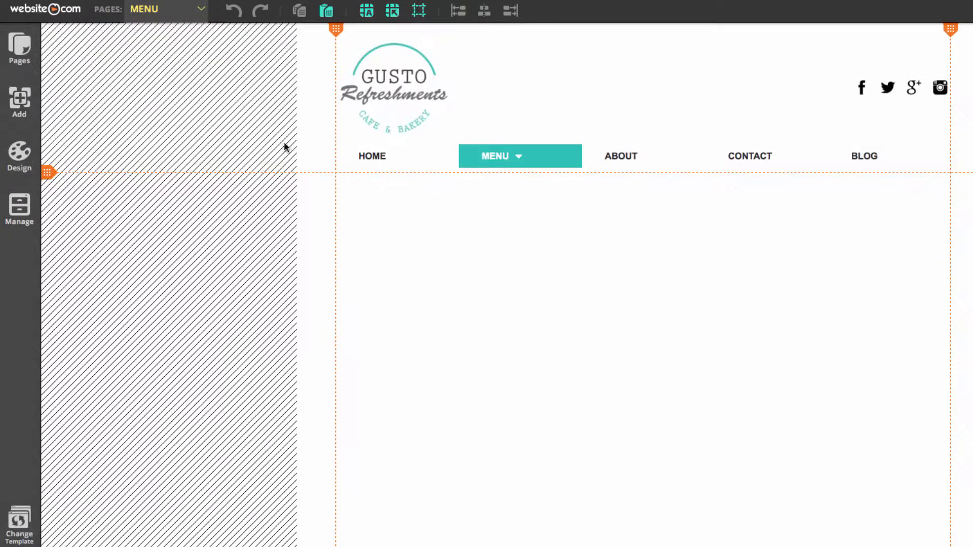
Set the MENU page to toggle its submenu only and save its page settings
left_click(25, 74)
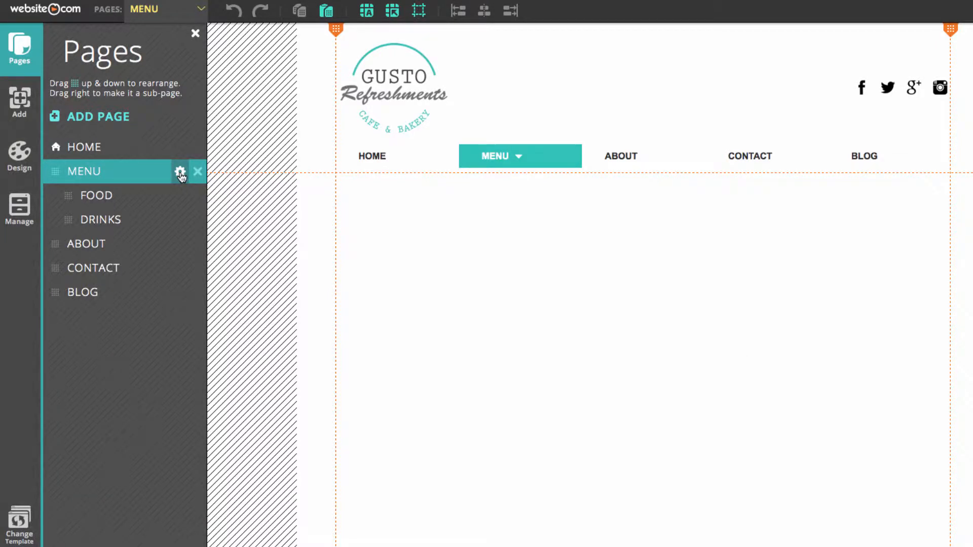
left_click(180, 172)
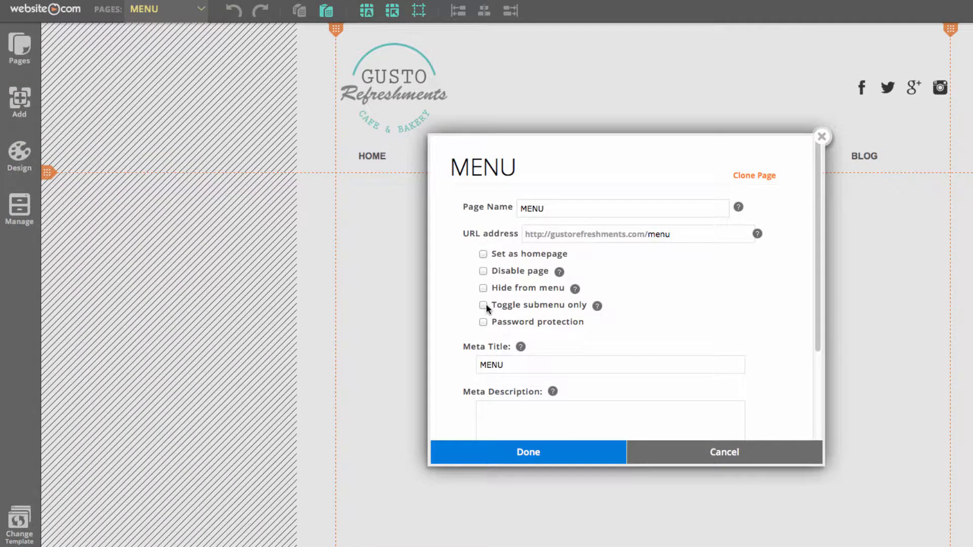
left_click(484, 306)
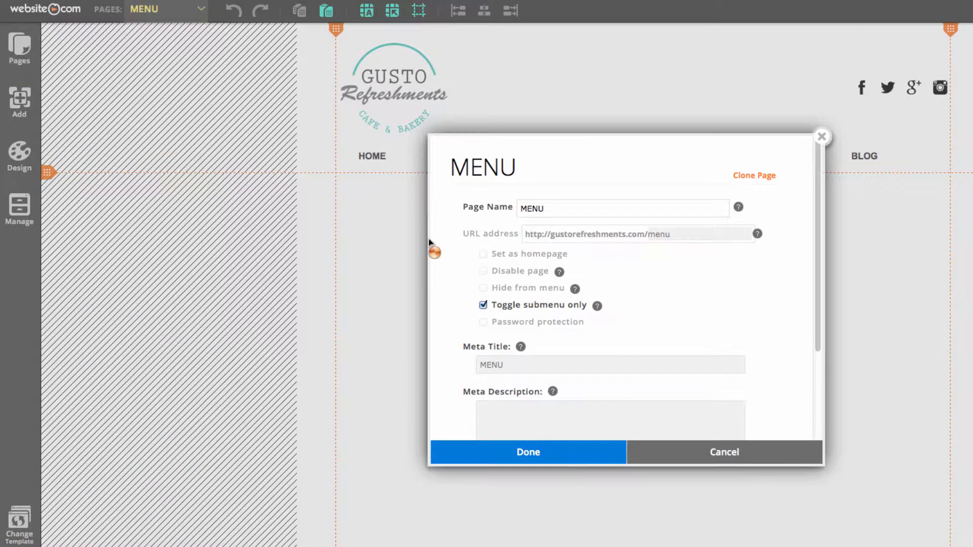
left_click(556, 446)
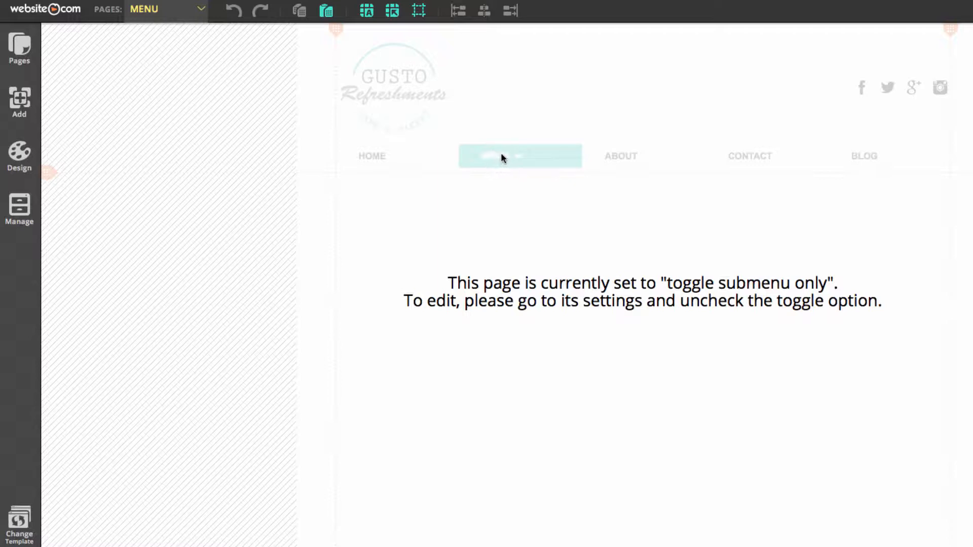
View the FOOD and DRINKS pages to check the submenu under MENU
left_click(162, 13)
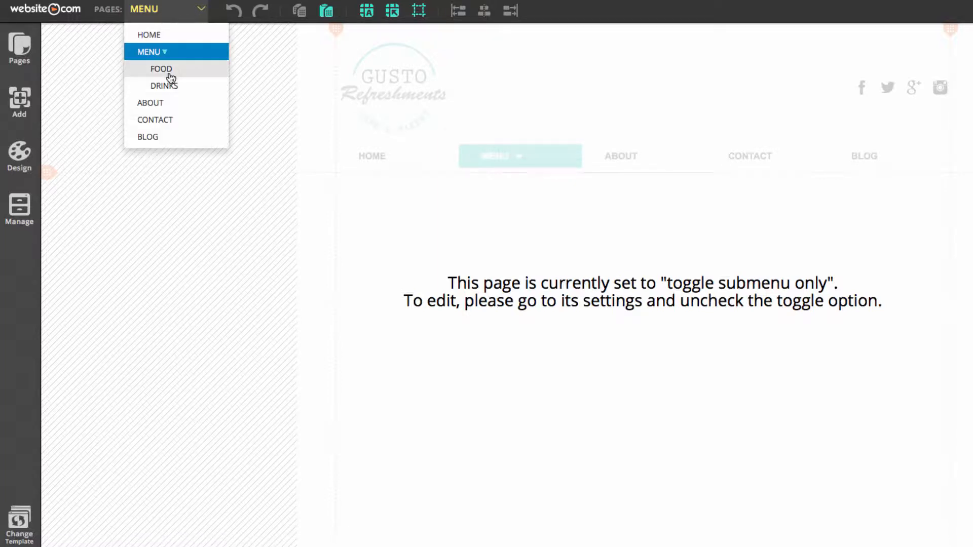
left_click(170, 70)
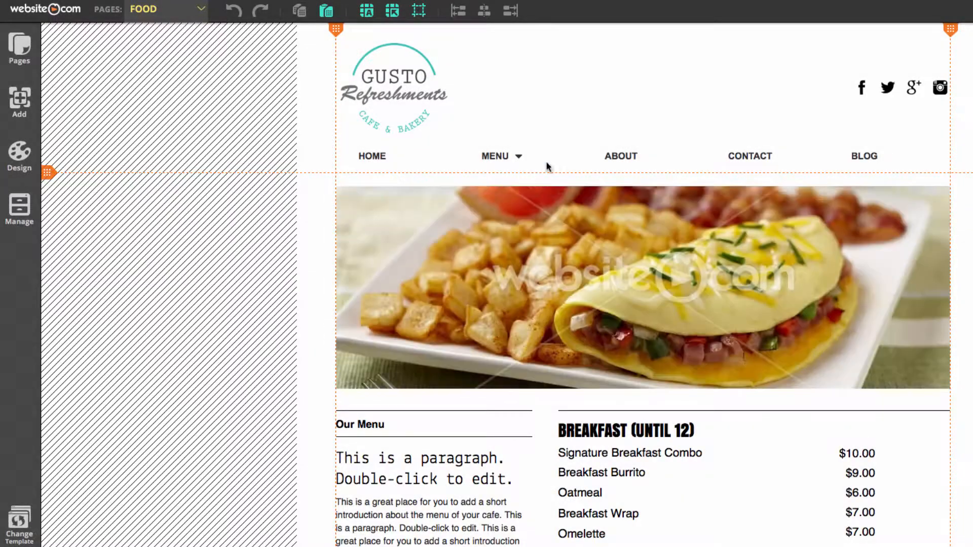
mouse_move(504, 156)
left_click(181, 14)
left_click(179, 87)
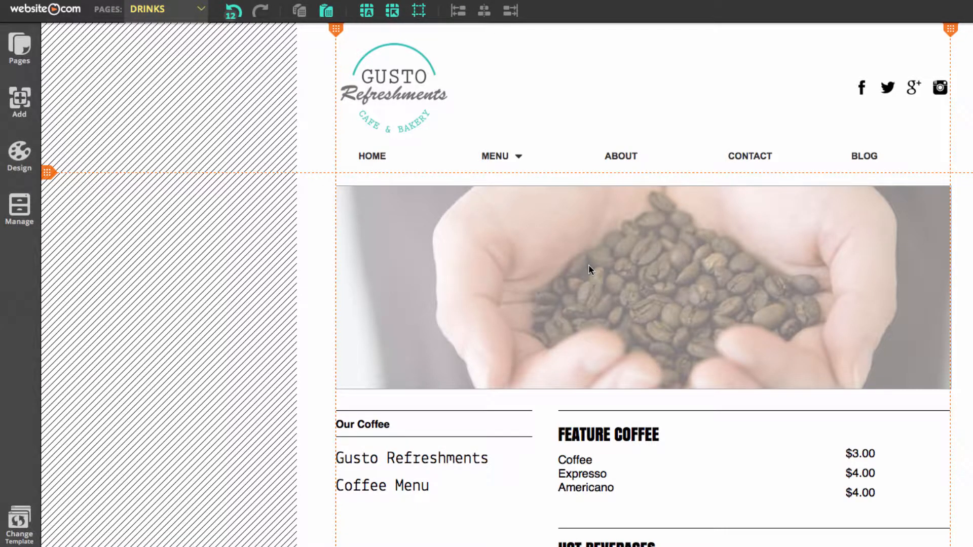
On the FOOD page, replace the placeholder intro with "Food Menu" and a locally sourced ingredients note, and fill the lists with Gusto's dishes and prices
left_click(192, 11)
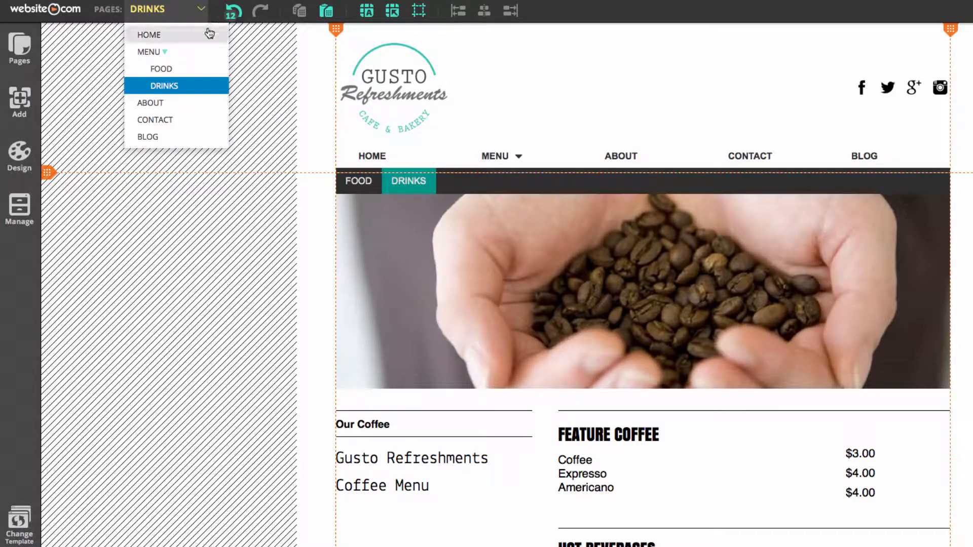
left_click(172, 69)
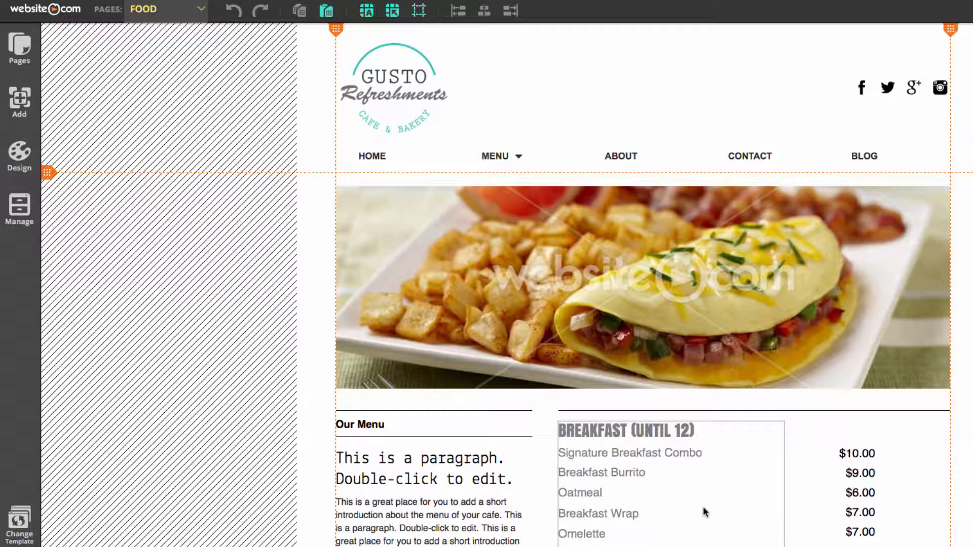
scroll(701, 507, "down", 7)
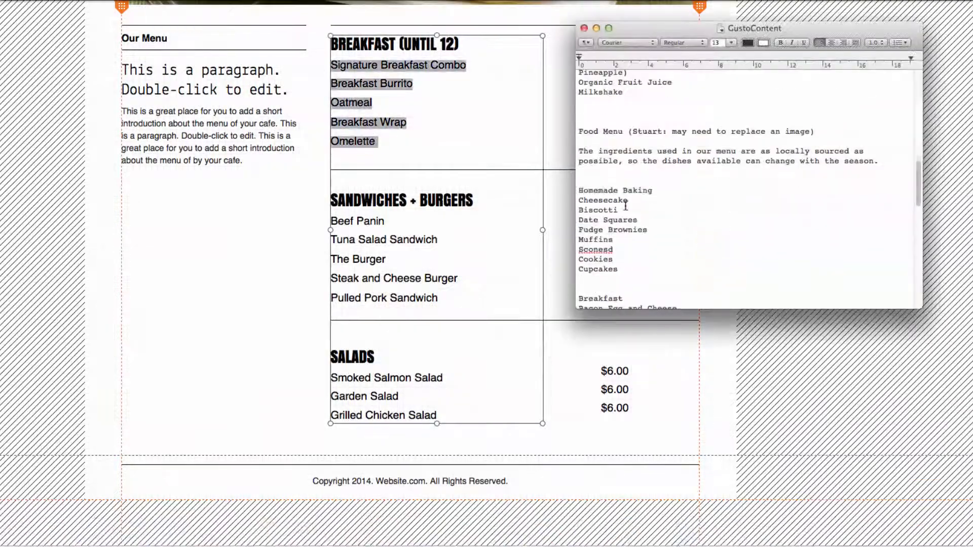
left_click_drag(642, 229, 740, 269)
left_click(183, 396)
left_click(201, 484)
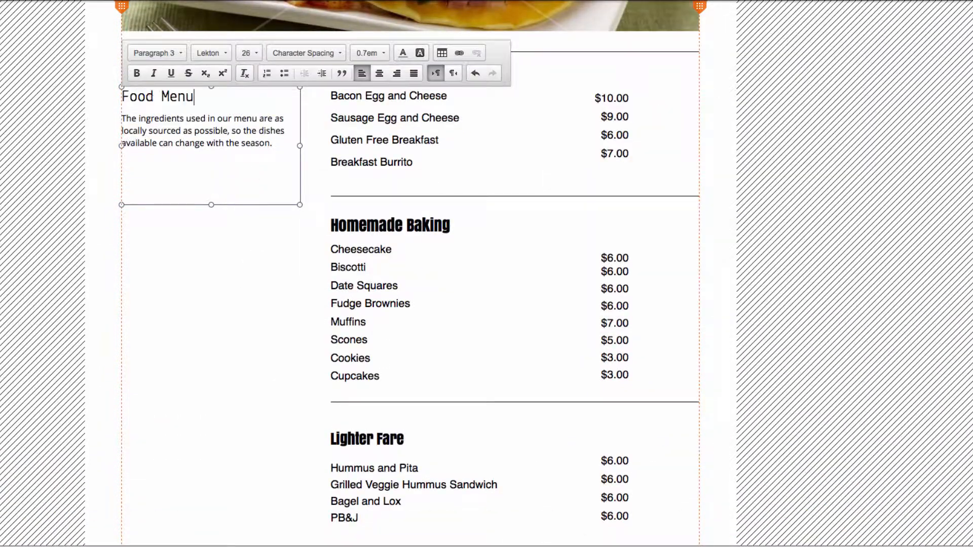
left_click(371, 211)
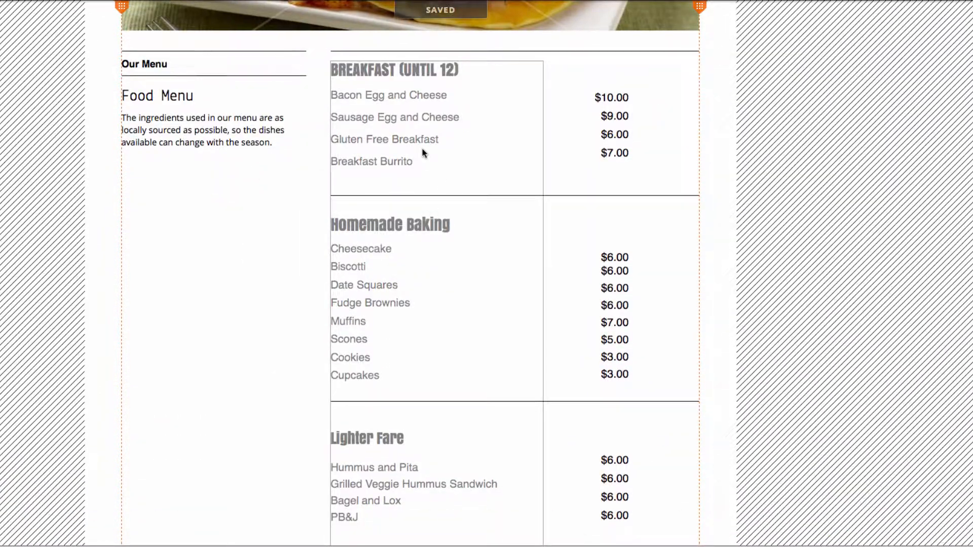
Review the FOOD page's menu sections, intro text and banner image, leaving nothing selected
scroll(422, 149, "down", 6)
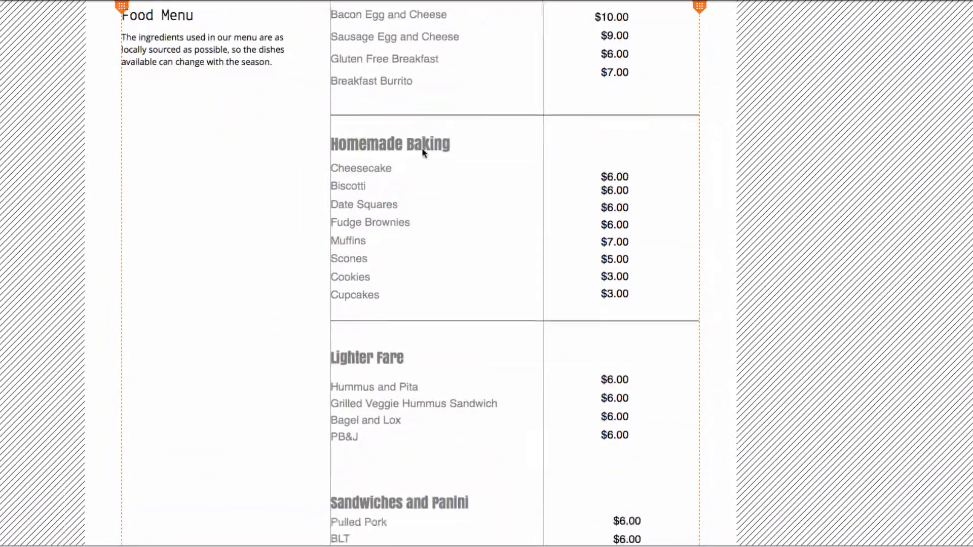
middle_click(422, 149)
scroll(278, 211, "up", 10)
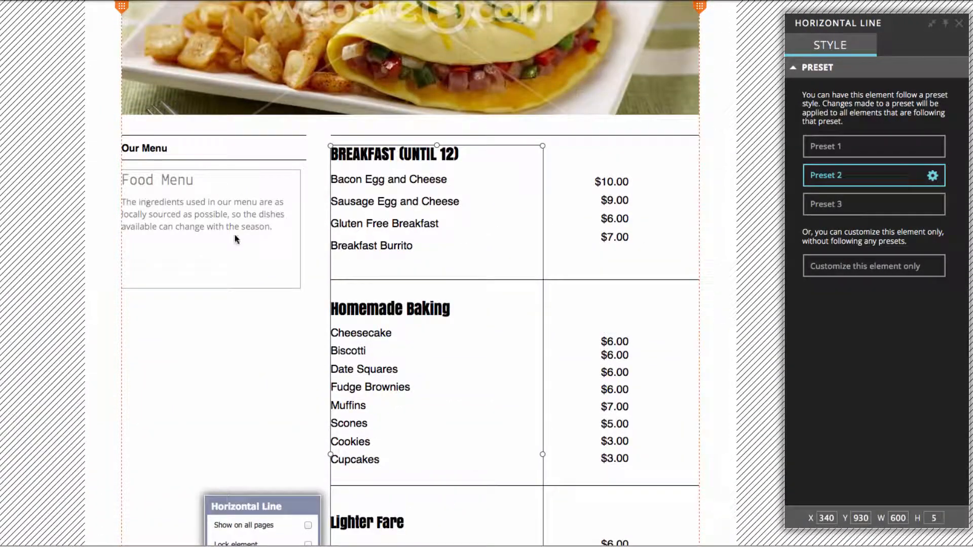
scroll(183, 218, "up", 3)
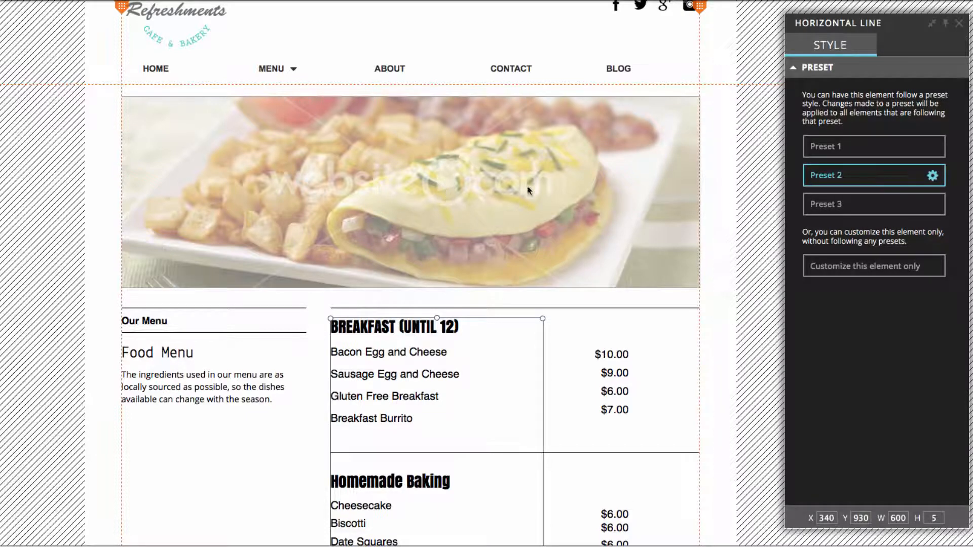
left_click(723, 184)
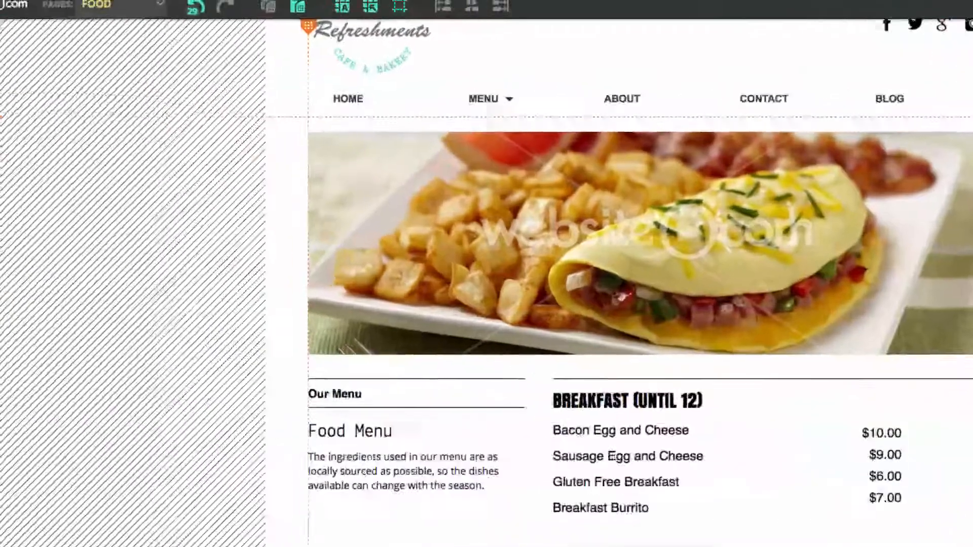
Rename the BLOG page to WHAT'S NEW in its page settings and save the change
left_click(25, 57)
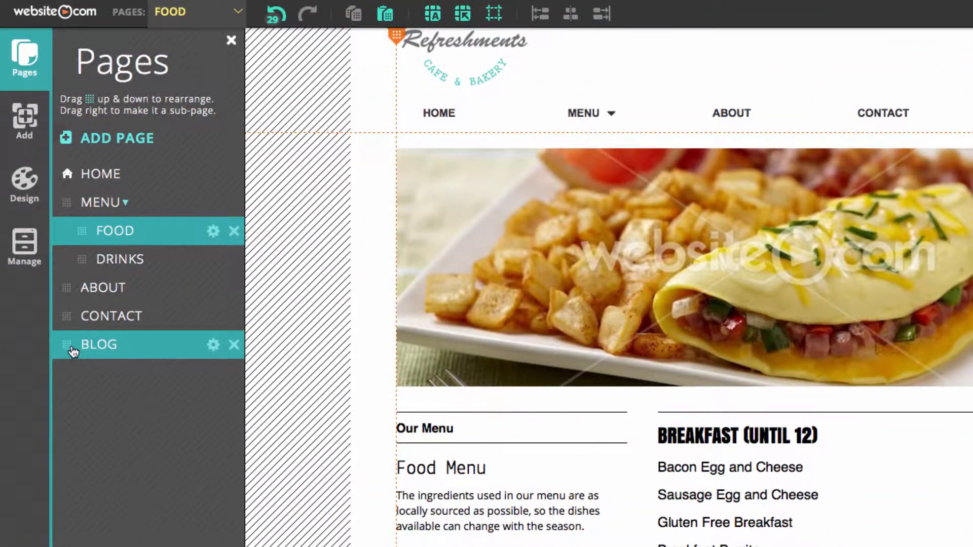
left_click(213, 344)
double_click(456, 179)
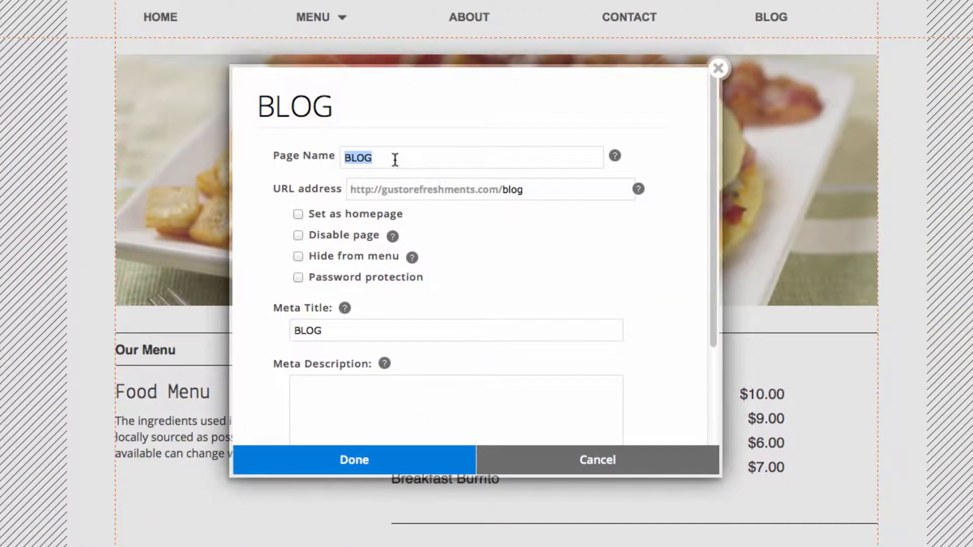
type("WHAT\"")
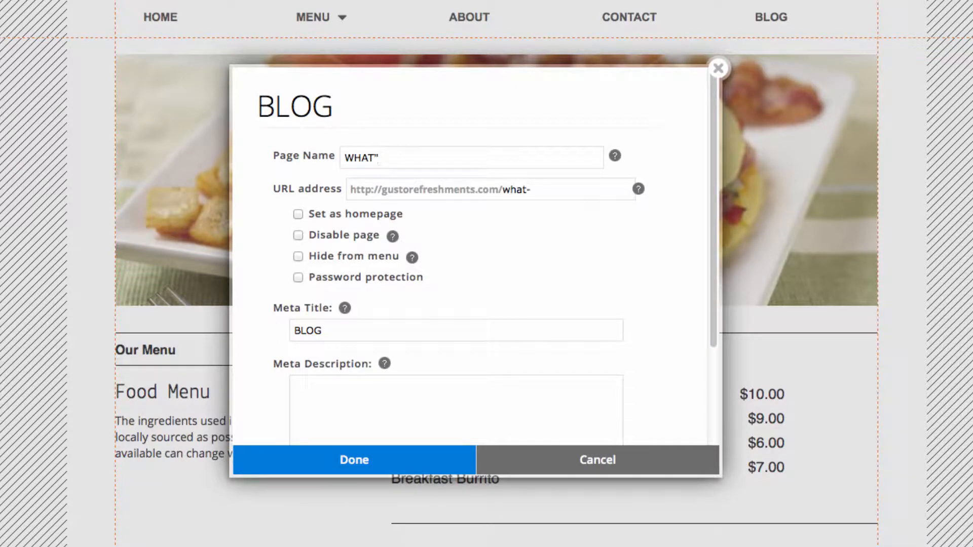
type("'S NEW")
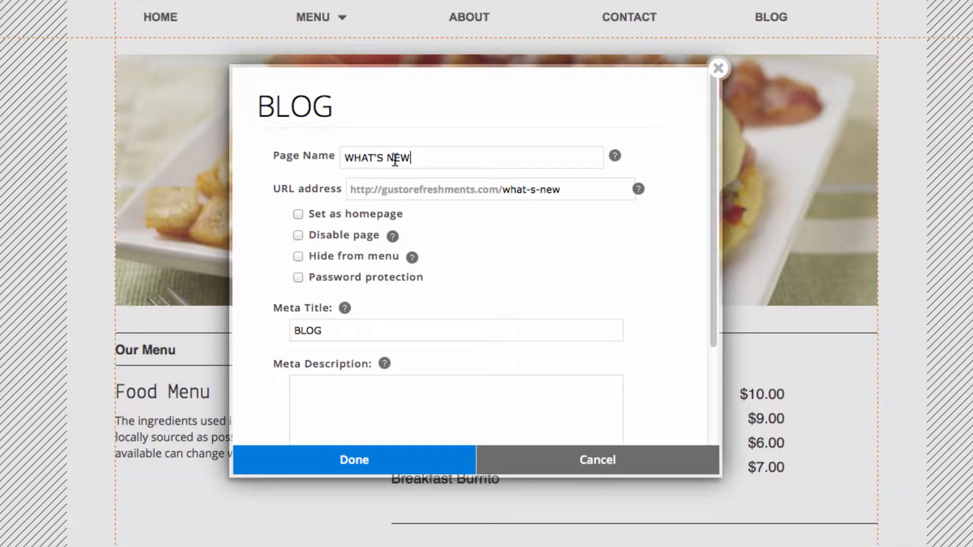
left_click(420, 462)
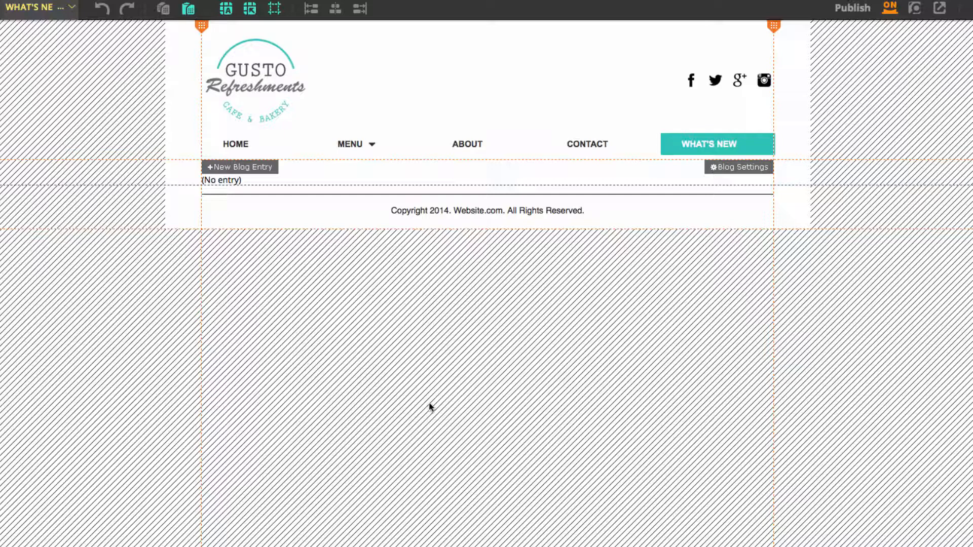
Start a new blog entry on the WHAT'S NEW page titled "WELCOME TO GUSTO REFRESHMENTS"
left_click(250, 175)
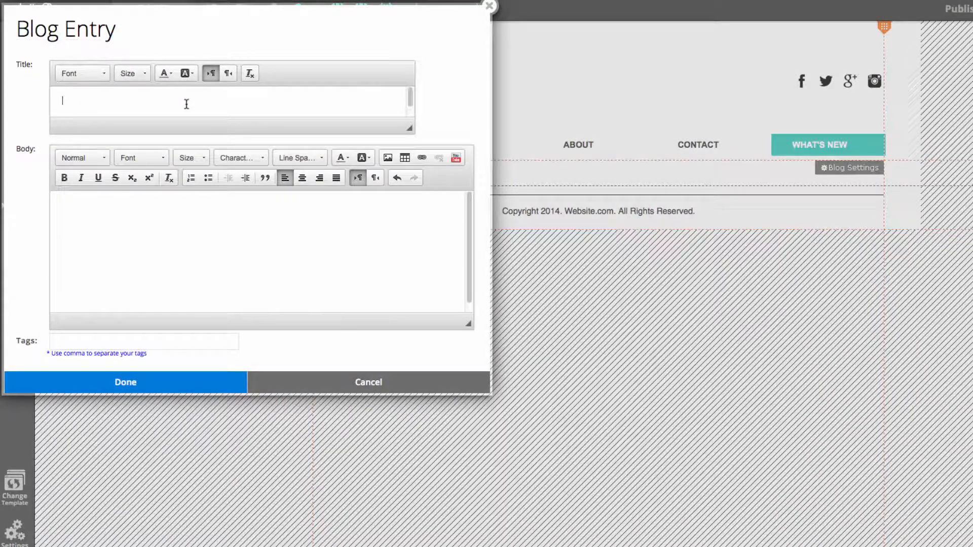
type("WELCOME TO GUSTO REGF")
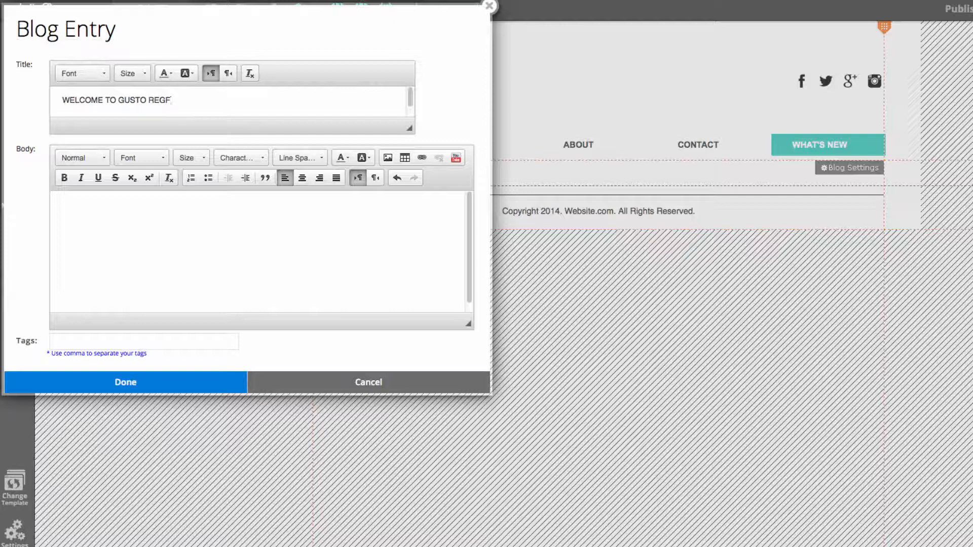
key("BackSpace")
key("BackSpace")
type("FRESHMENTS")
Start inserting an image in the blog entry's body and browse the stock images in the Food & Drink category
left_click(195, 237)
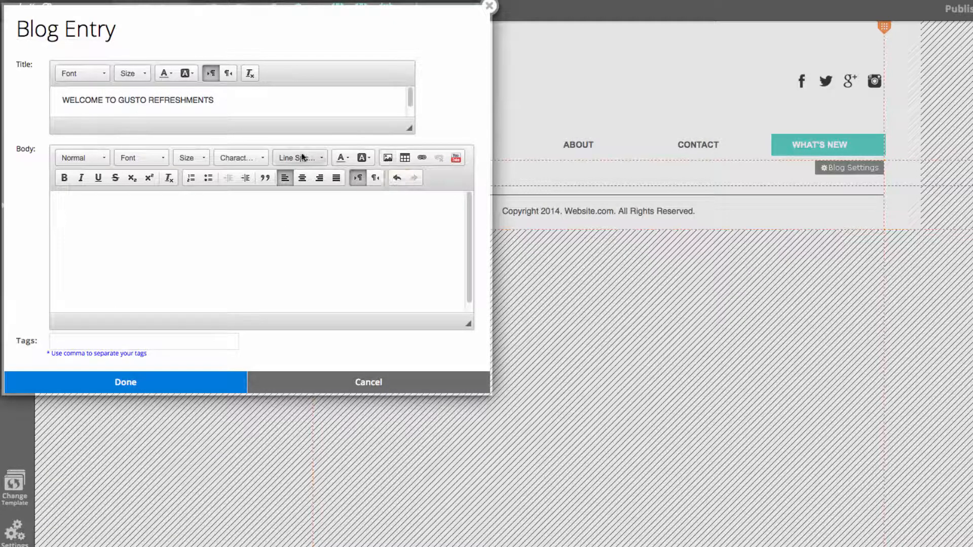
left_click(388, 157)
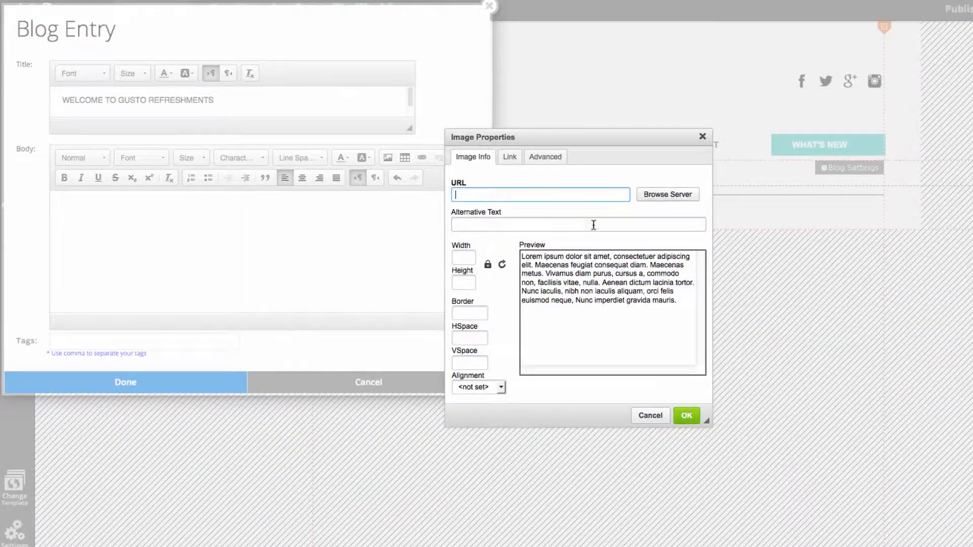
left_click(678, 195)
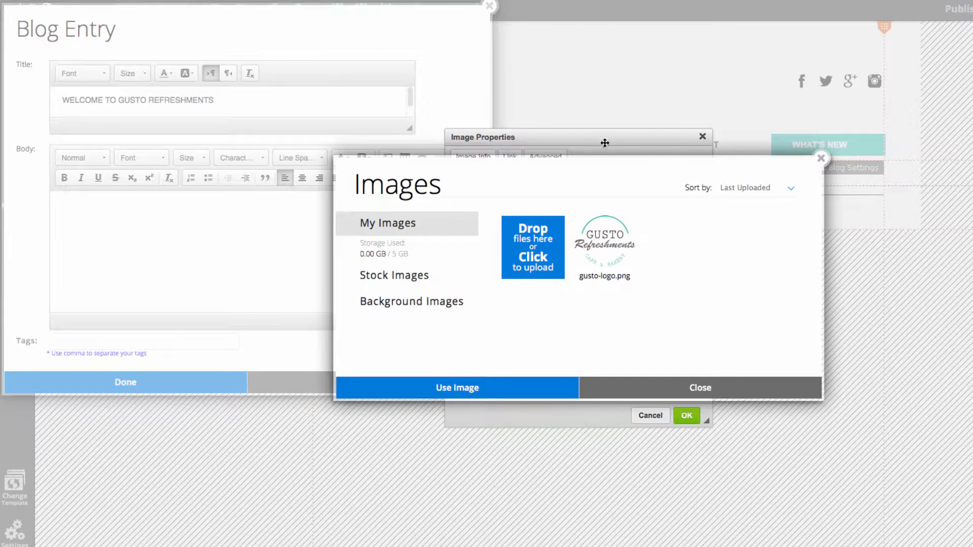
left_click(411, 281)
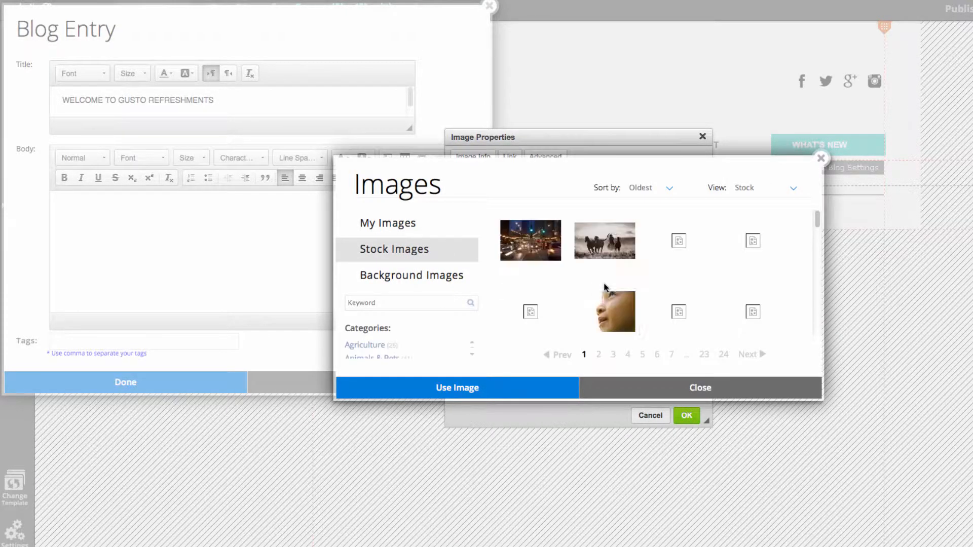
scroll(671, 288, "down", 1)
scroll(382, 345, "down", 3)
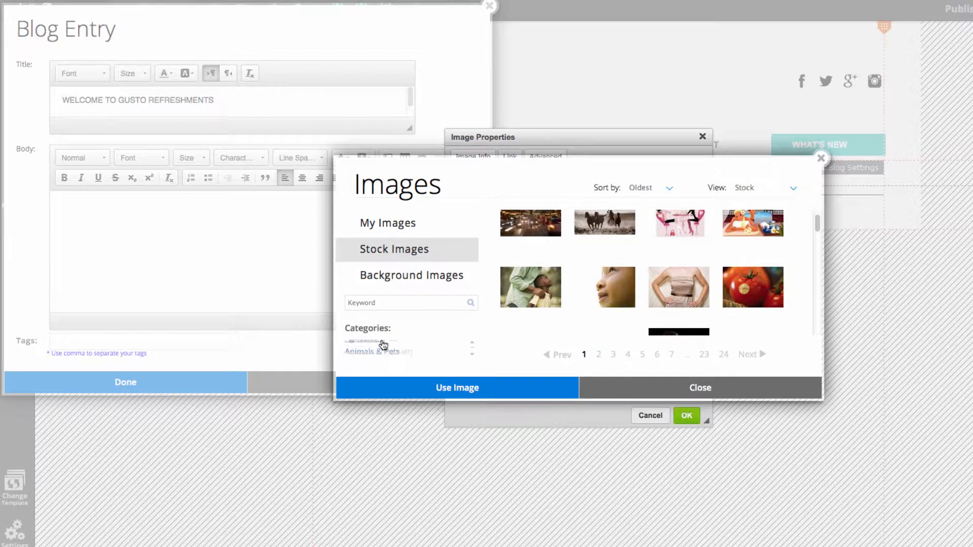
scroll(386, 347, "down", 5)
scroll(390, 349, "down", 5)
scroll(390, 349, "down", 2)
left_click(387, 348)
Choose the stock photo of the coffee cup on a red saucer and insert it into the entry's body
scroll(647, 295, "down", 5)
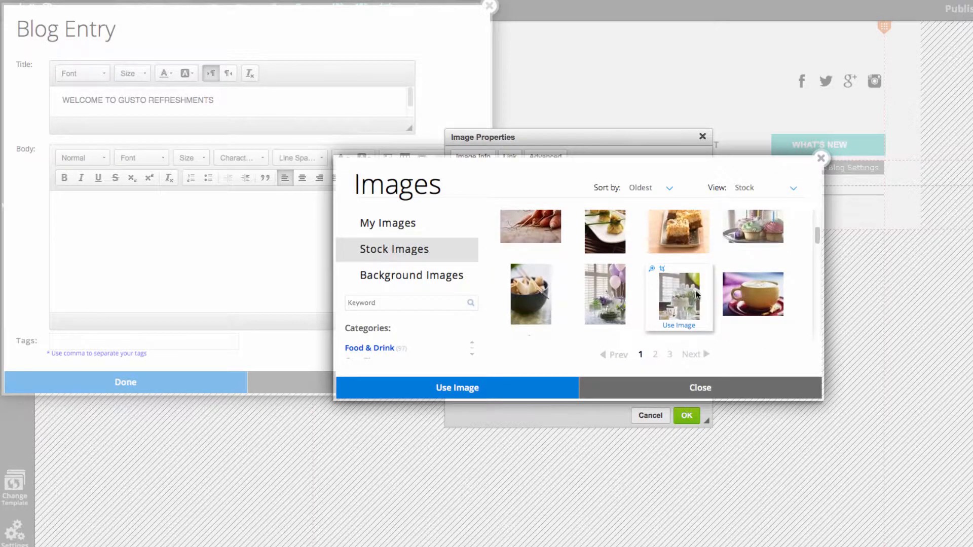
mouse_move(755, 257)
left_click(756, 275)
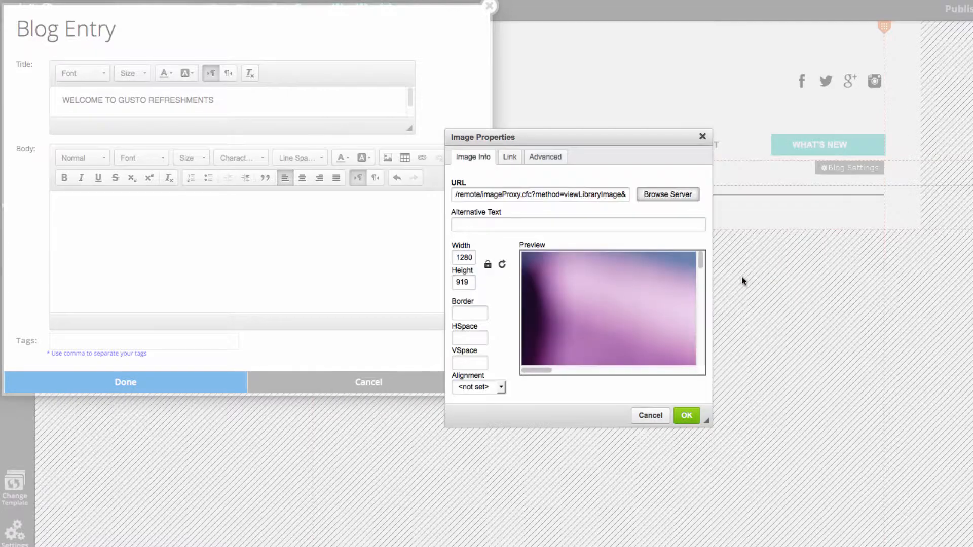
left_click(687, 416)
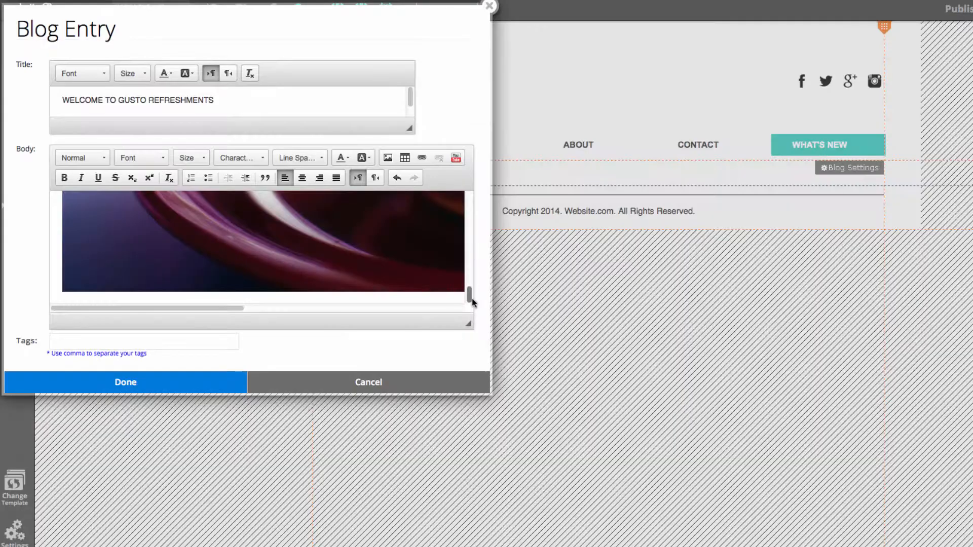
Save the blog entry, then reopen it, shrink the coffee cup photo to fit within the page width and save again
left_click(152, 378)
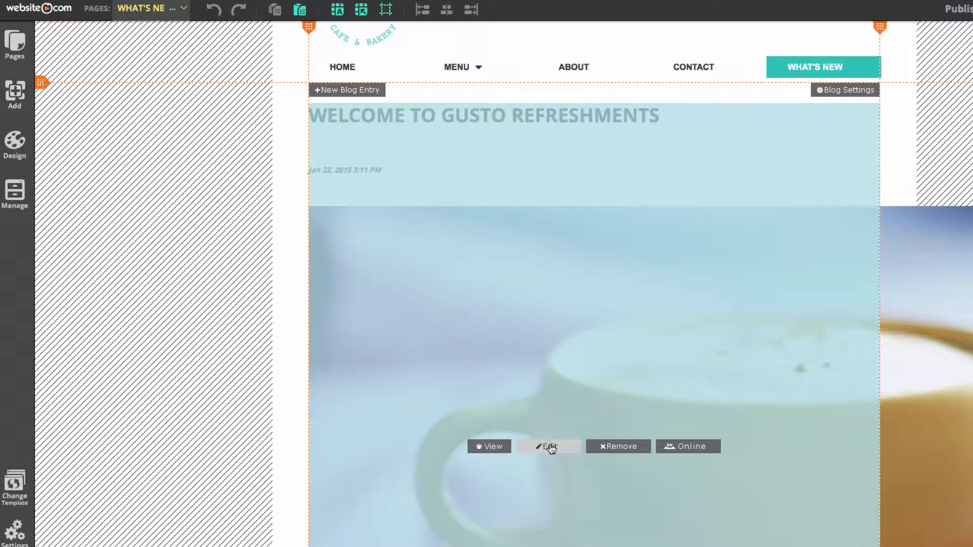
left_click(551, 448)
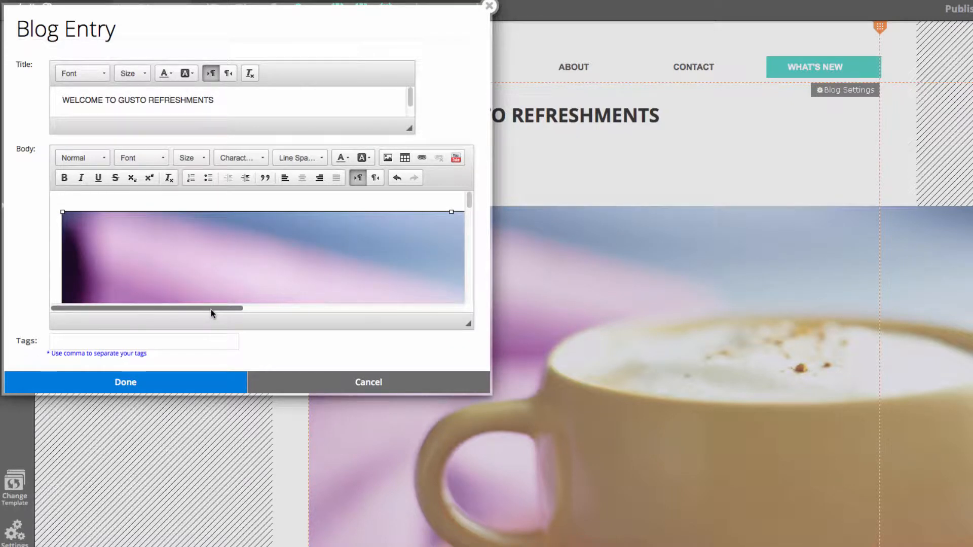
left_click_drag(211, 309, 436, 304)
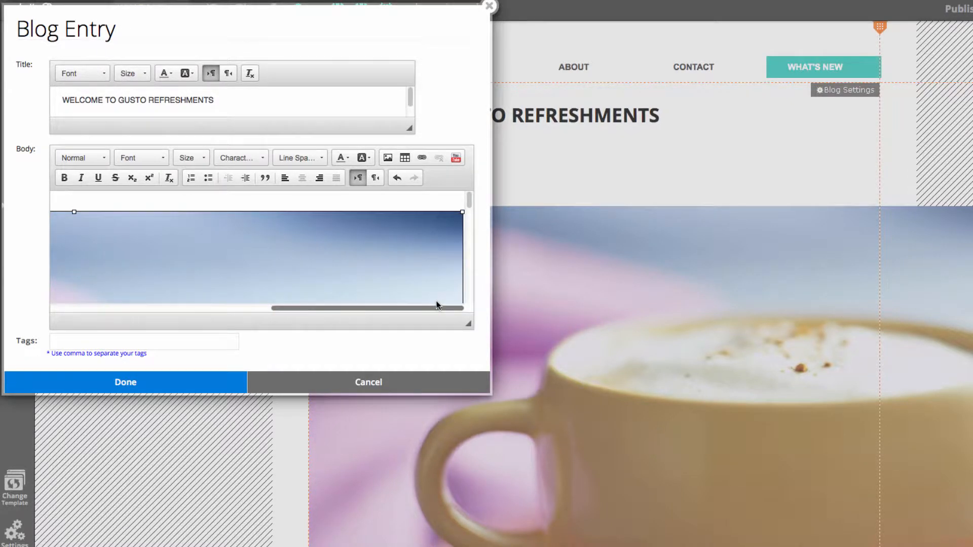
scroll(376, 279, "down", 3)
scroll(373, 279, "down", 10)
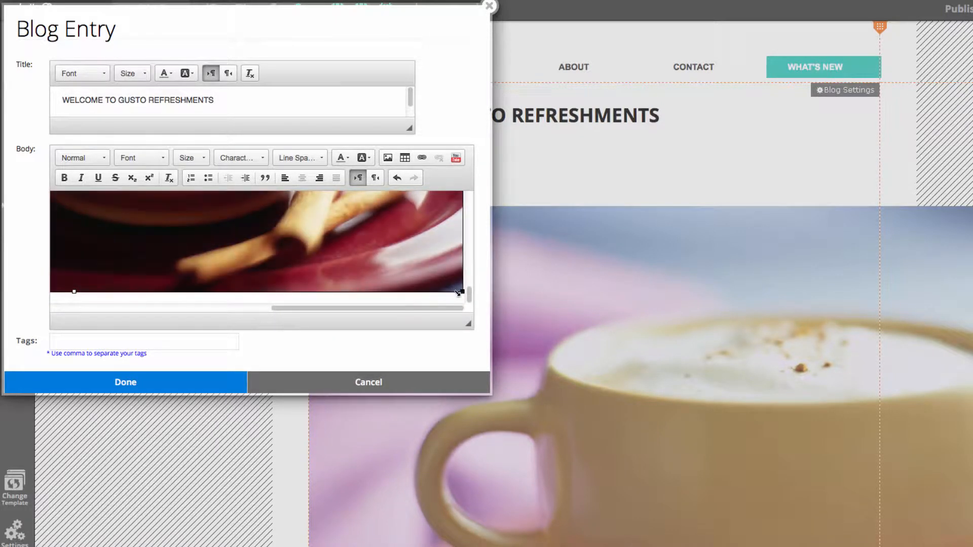
left_click_drag(462, 291, 235, 180)
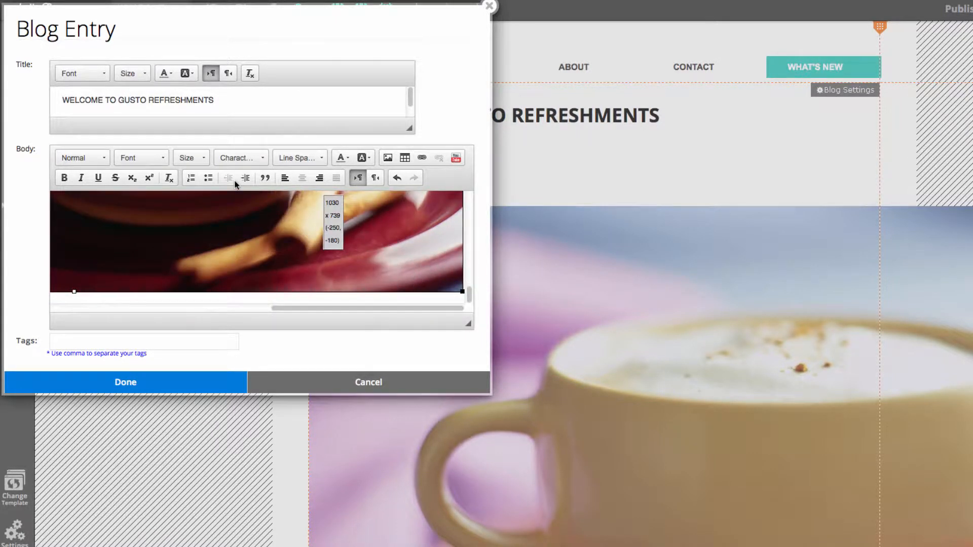
left_click_drag(459, 291, 263, 174)
left_click_drag(461, 291, 263, 199)
left_click(217, 381)
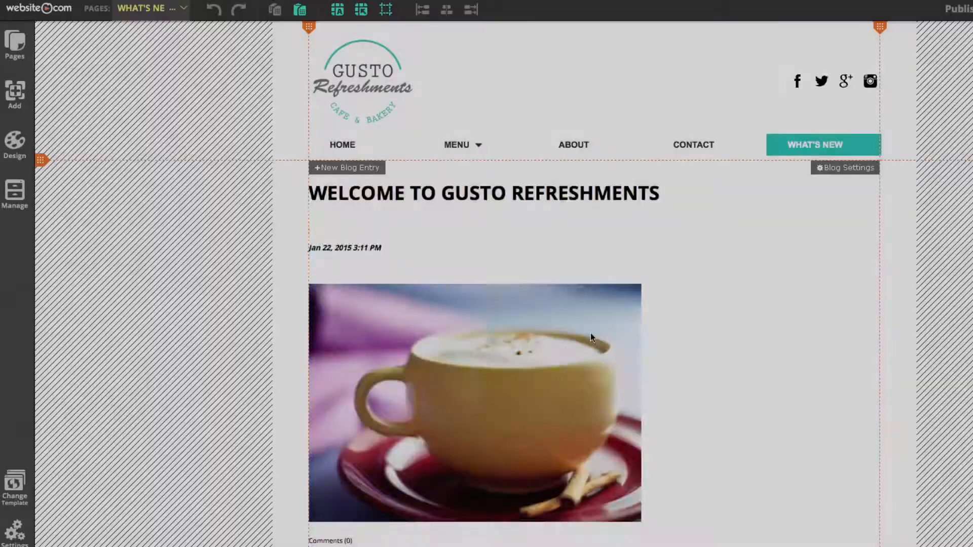
Move the WHAT'S NEW page between MENU and ABOUT in the site's page order
mouse_move(589, 351)
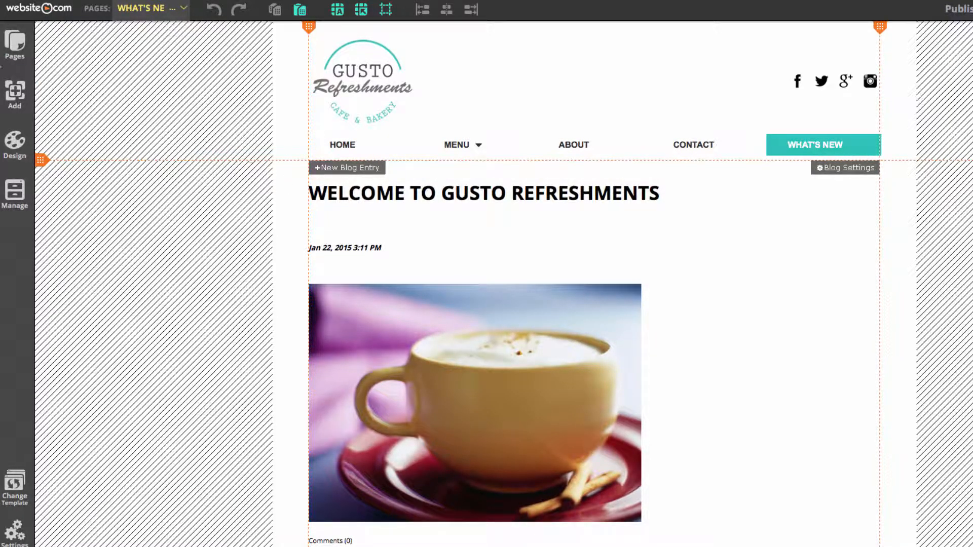
left_click(7, 50)
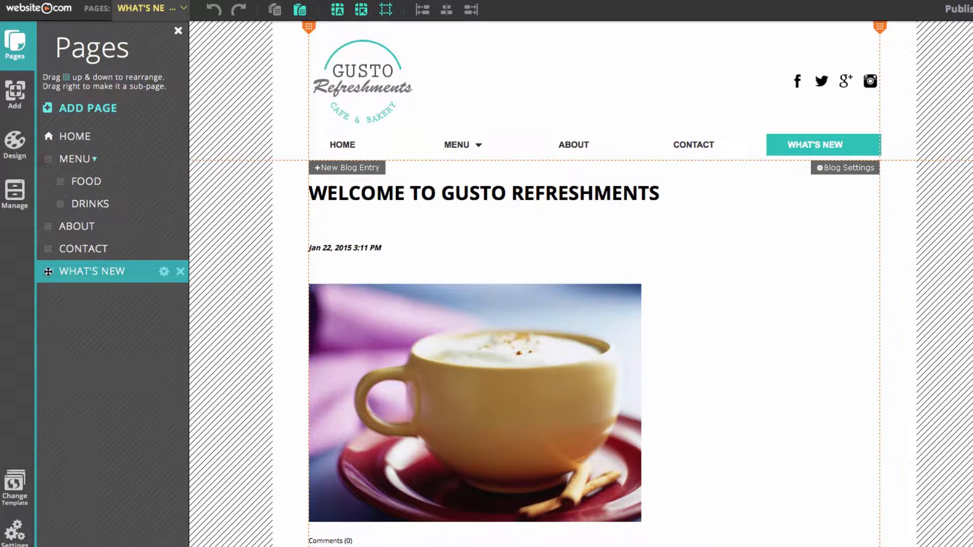
left_click_drag(48, 271, 45, 225)
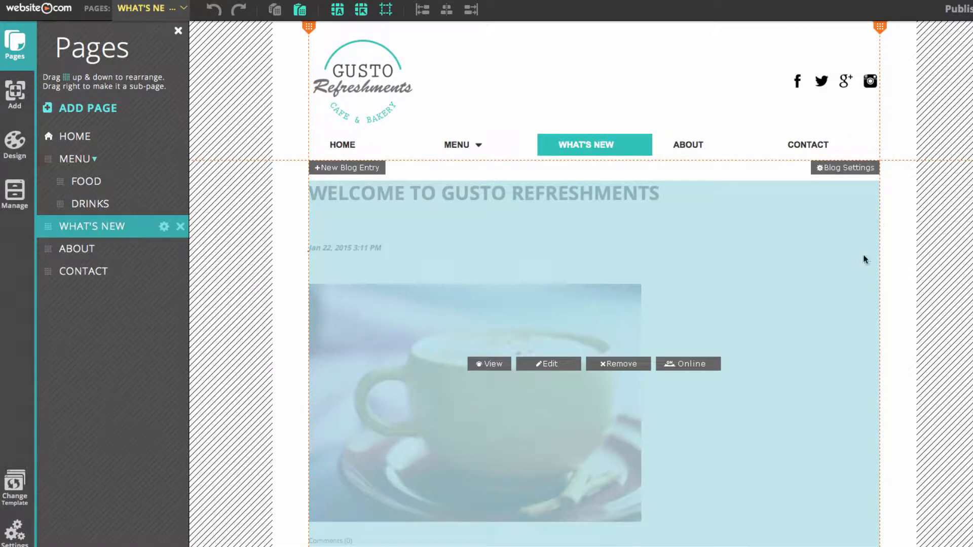
left_click(893, 242)
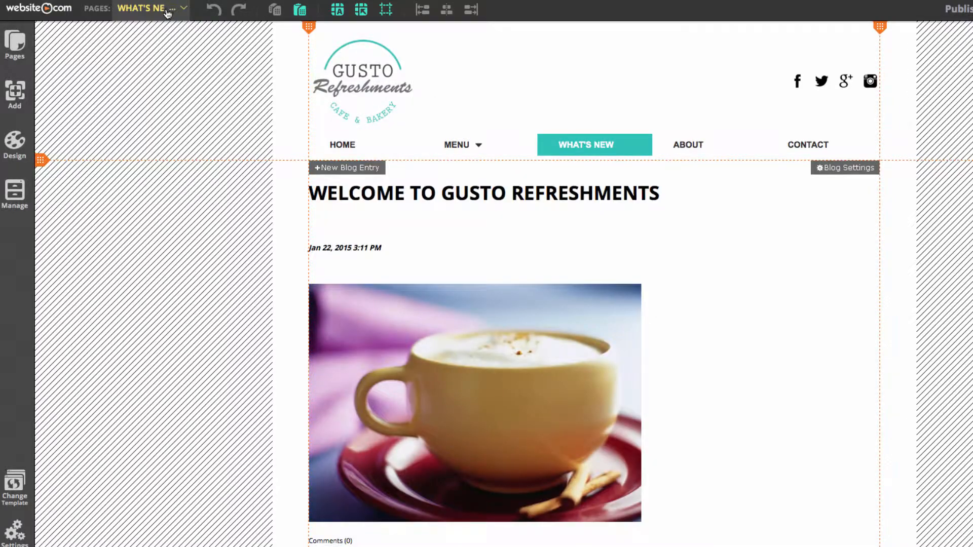
Open the ABOUT page and start replacing its banner image, browsing the stock images in the Food & Drink category
left_click(169, 9)
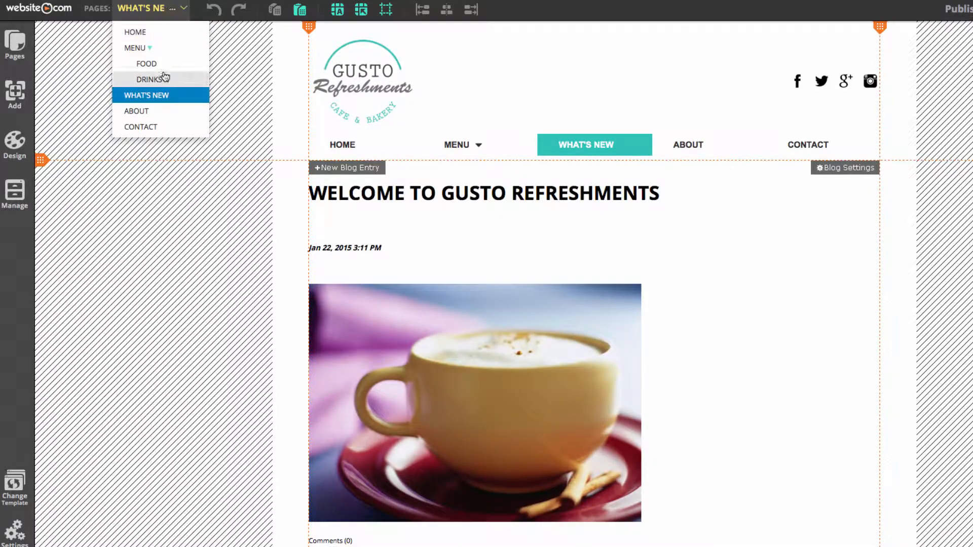
left_click(153, 114)
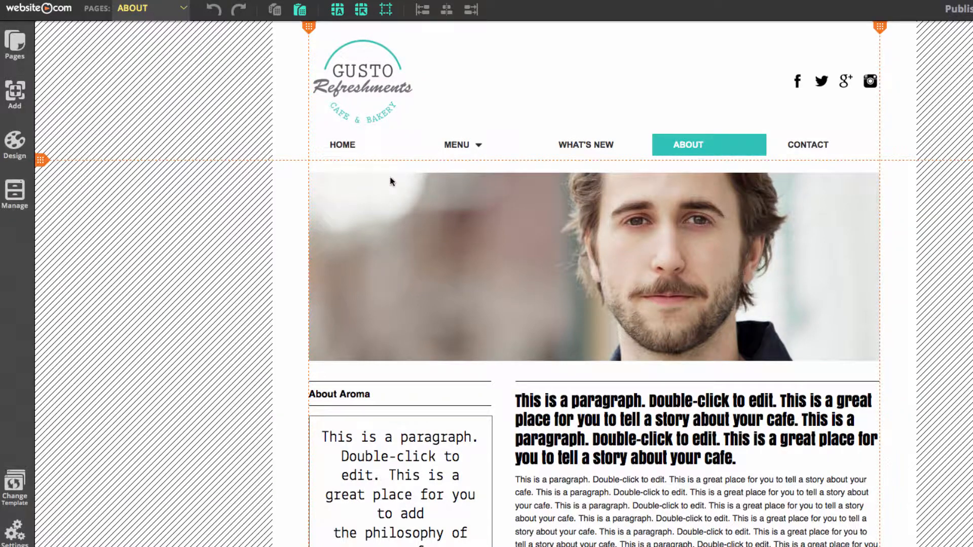
left_click(544, 248)
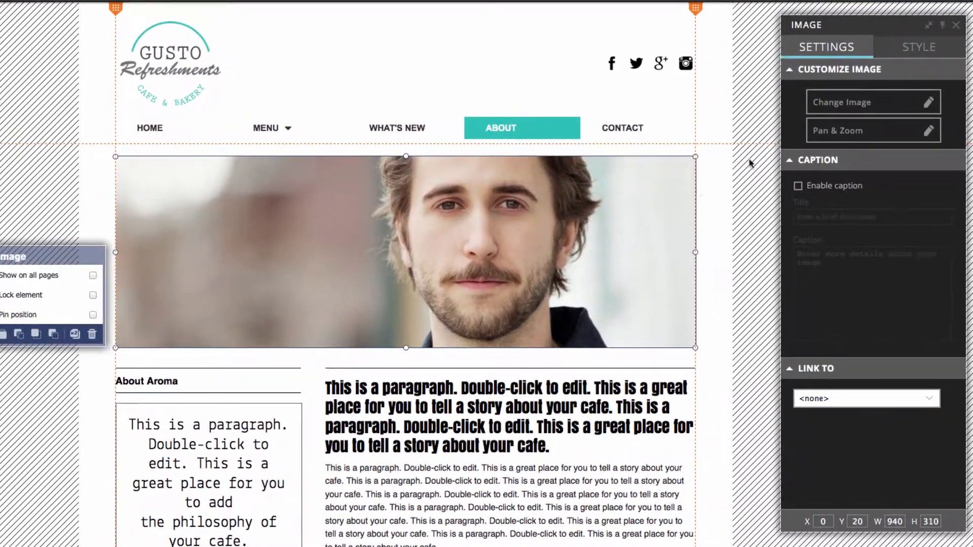
left_click(870, 105)
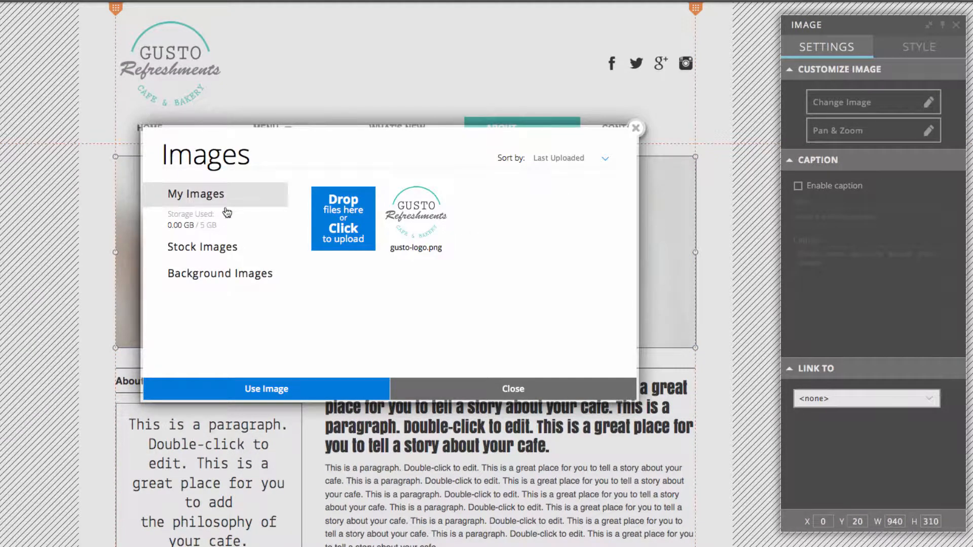
left_click(212, 252)
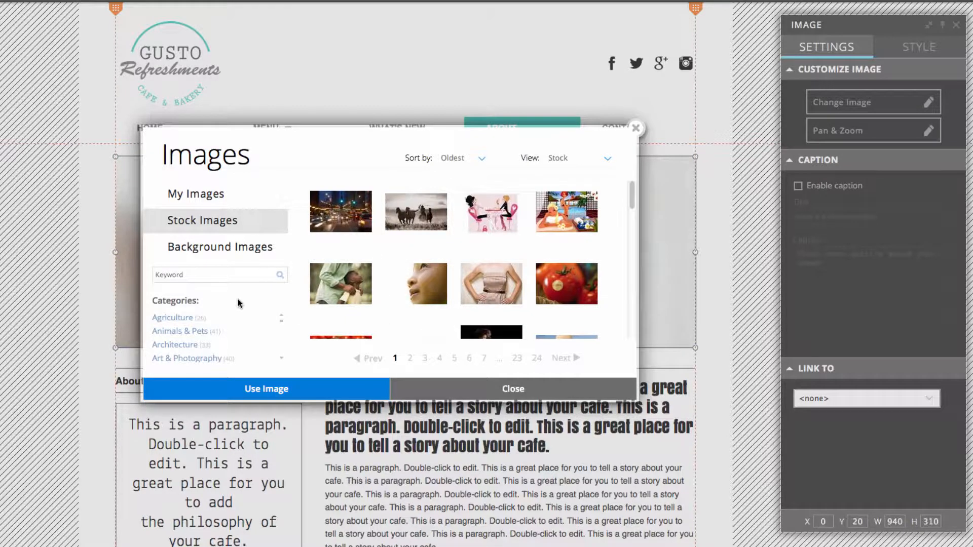
scroll(202, 351, "down", 1)
scroll(202, 350, "down", 7)
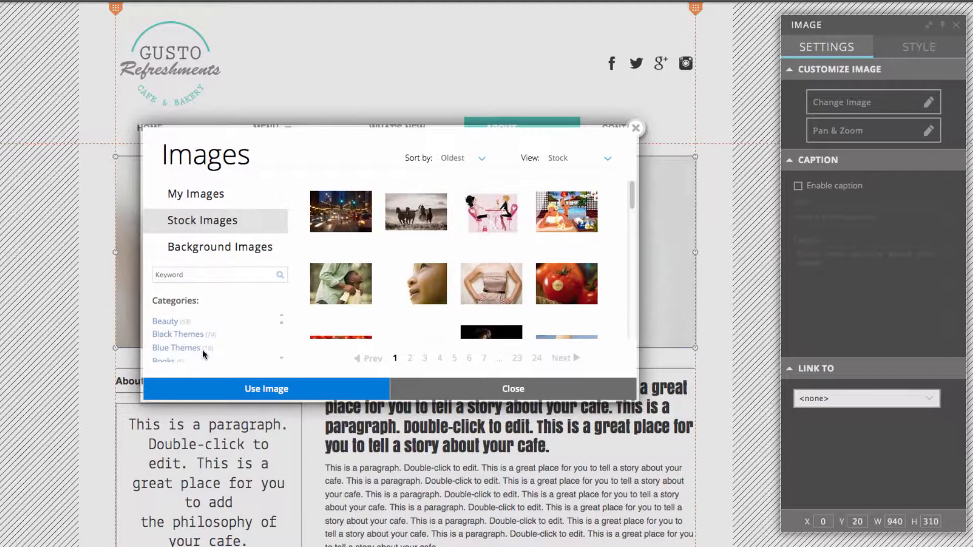
scroll(188, 349, "down", 5)
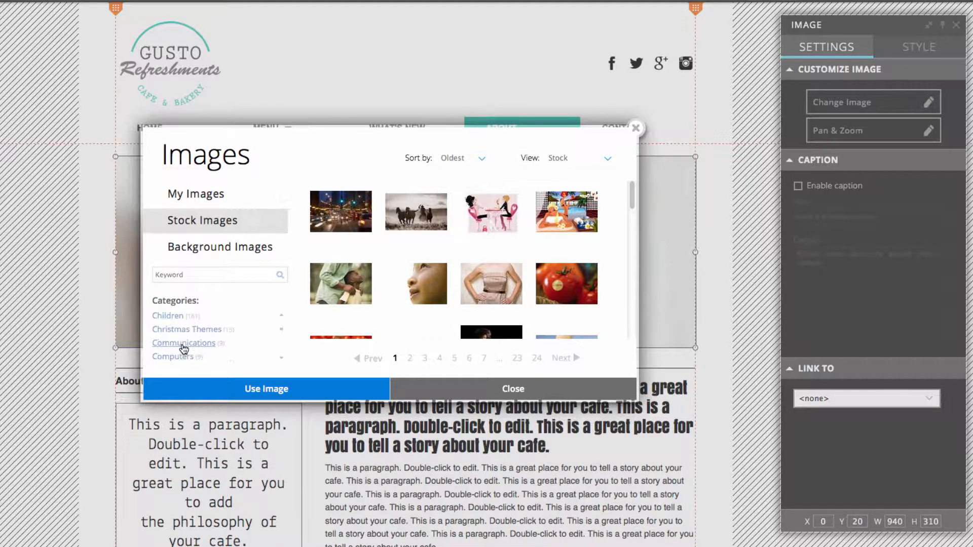
scroll(198, 349, "down", 3)
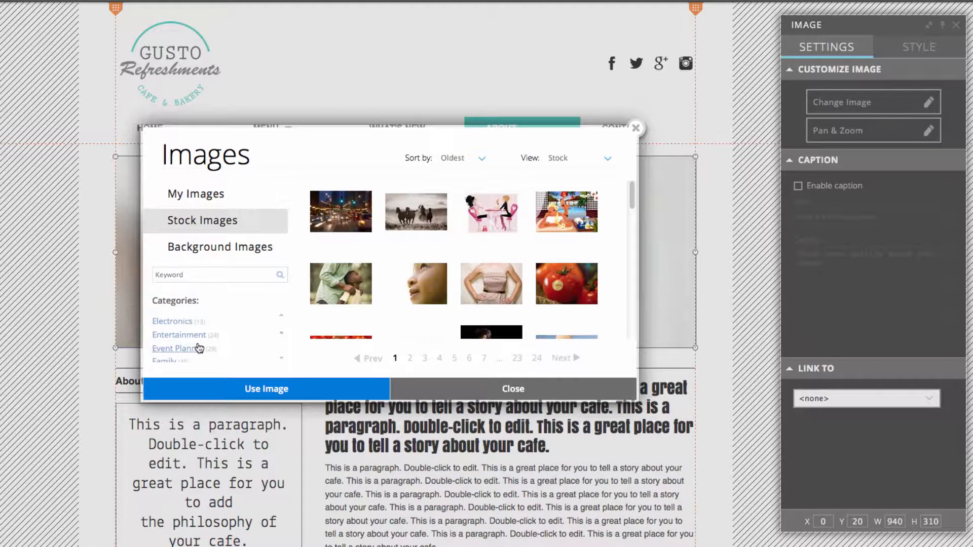
left_click(189, 353)
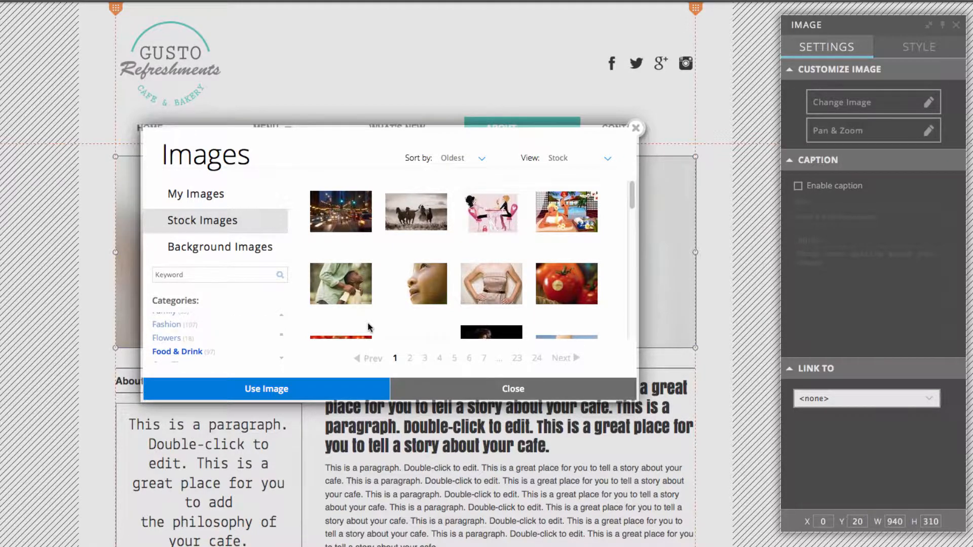
Use the stock photo of chefs cooking at the stove as the ABOUT page's banner image
scroll(445, 286, "down", 3)
scroll(446, 287, "down", 2)
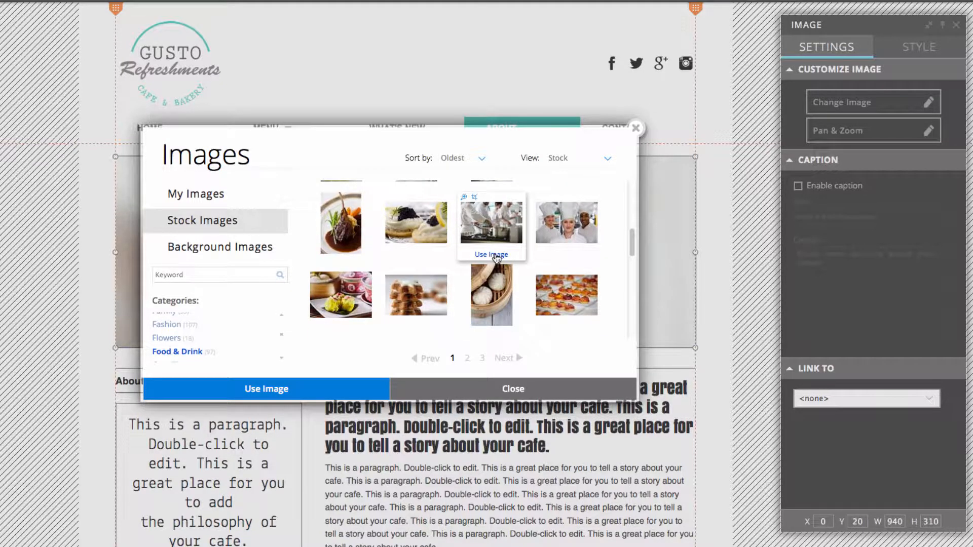
left_click(491, 249)
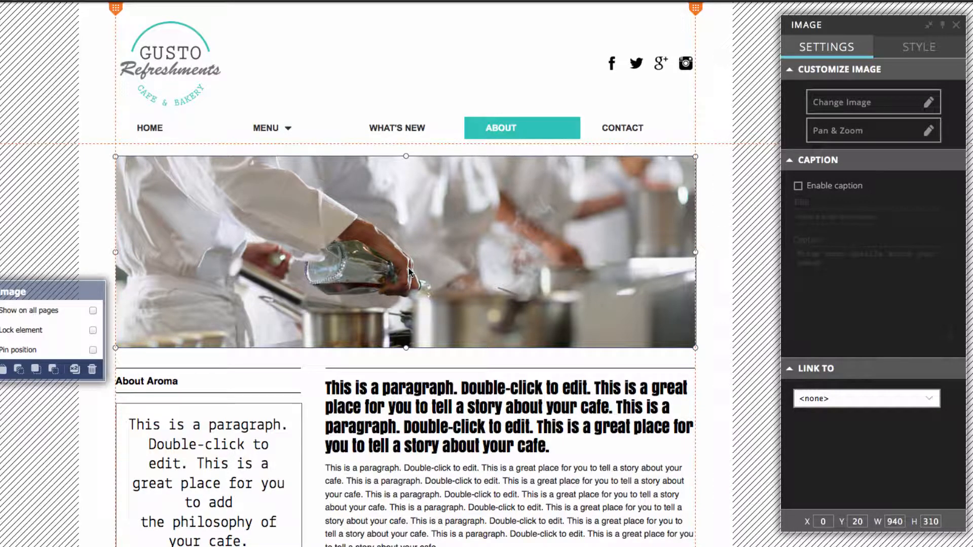
Zoom in slightly on the ABOUT banner photo and pan it to frame the bottle and pots, then apply the framing
left_click(837, 133)
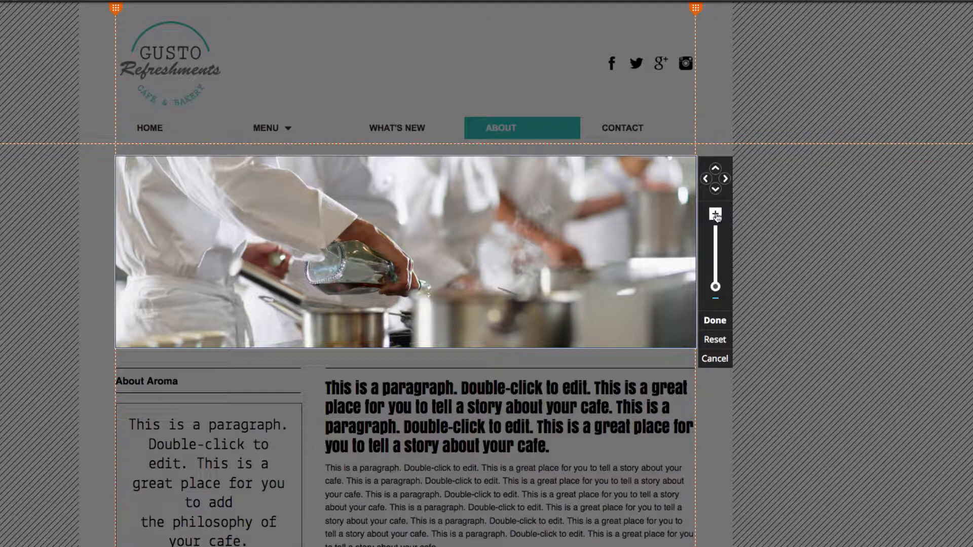
mouse_move(715, 287)
left_mouse_down()
mouse_move(713, 260)
mouse_move(716, 284)
left_mouse_up()
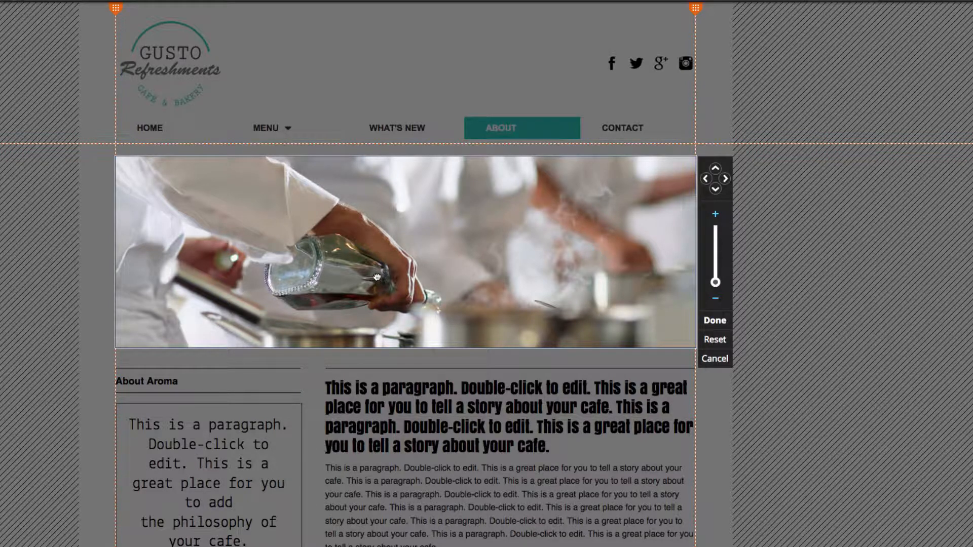
left_click_drag(377, 277, 316, 229)
left_click_drag(371, 249, 314, 250)
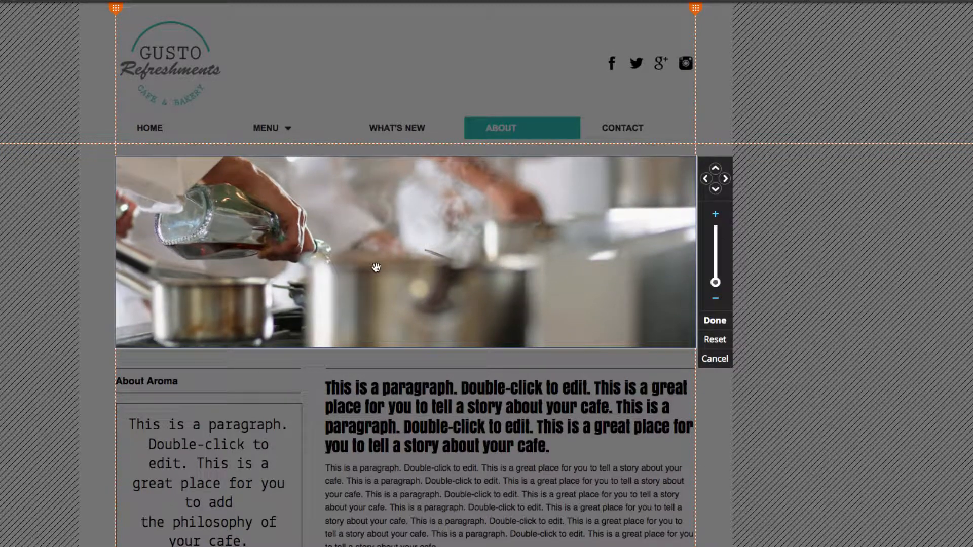
left_click(711, 320)
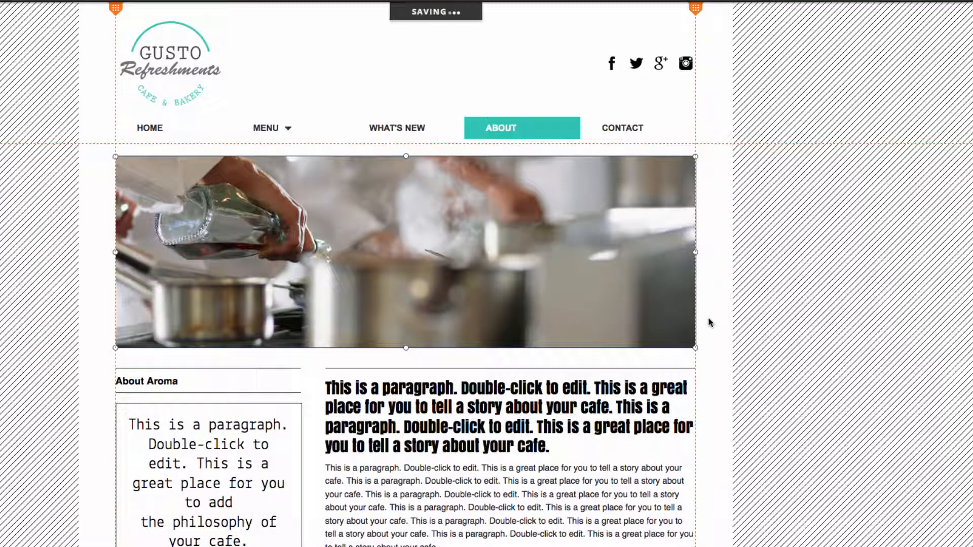
left_click(708, 323)
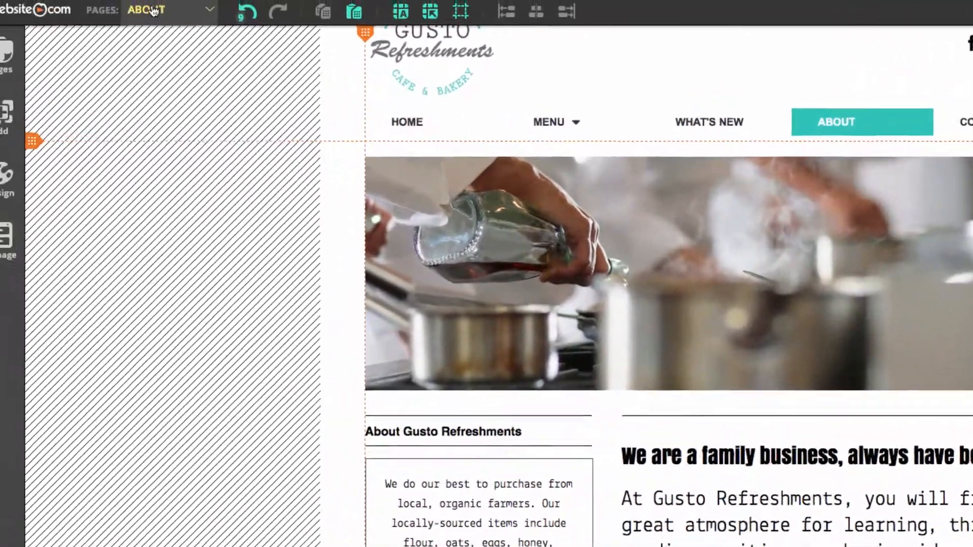
Open the CONTACT page and replace the text under Our Location with the copied Gusto Refreshments address, phone number and email
left_click(153, 10)
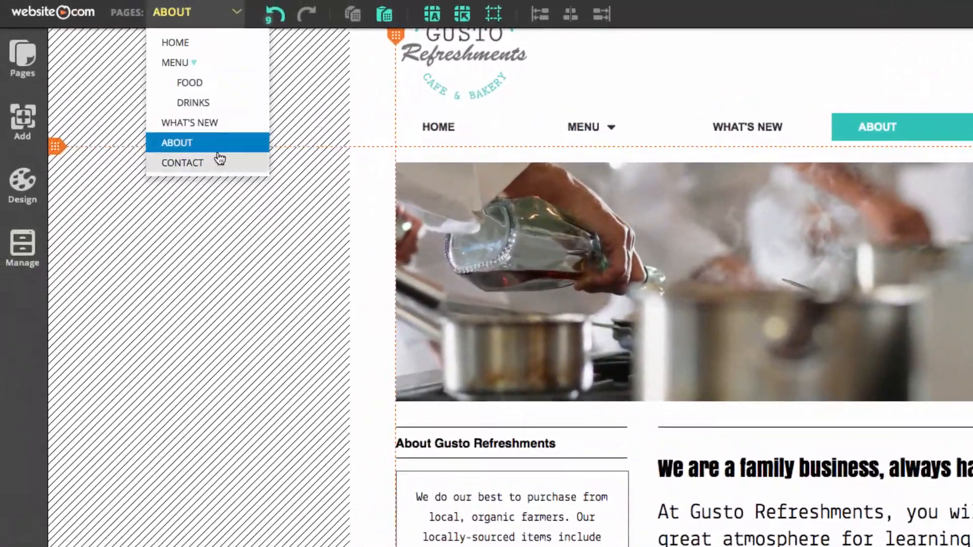
left_click(219, 159)
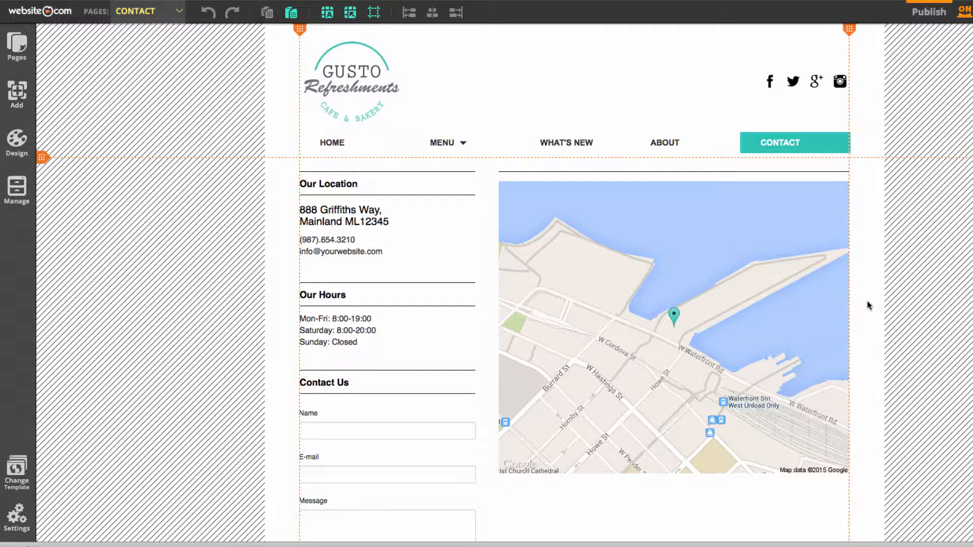
double_click(374, 254)
mouse_move(782, 545)
left_click(743, 544)
left_click_drag(889, 294, 734, 240)
key("super+c")
left_click(583, 478)
key("super+v")
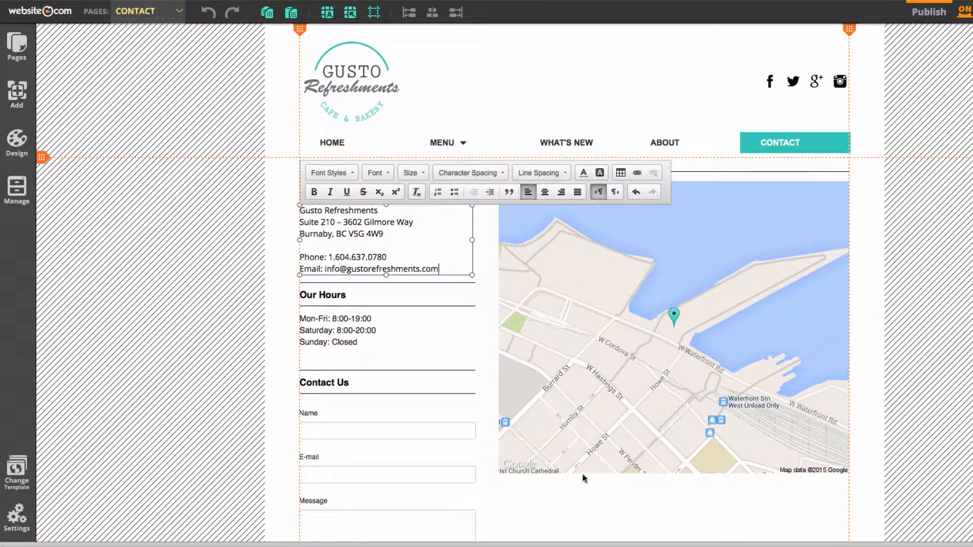
left_click(582, 485)
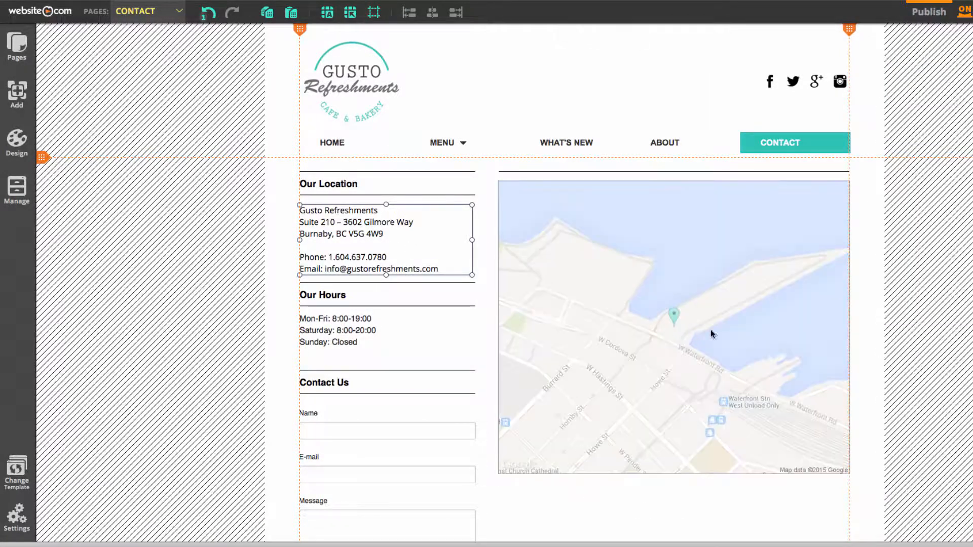
Set the Google Map's address on the CONTACT page to the cafe's street address and city
left_click(658, 342)
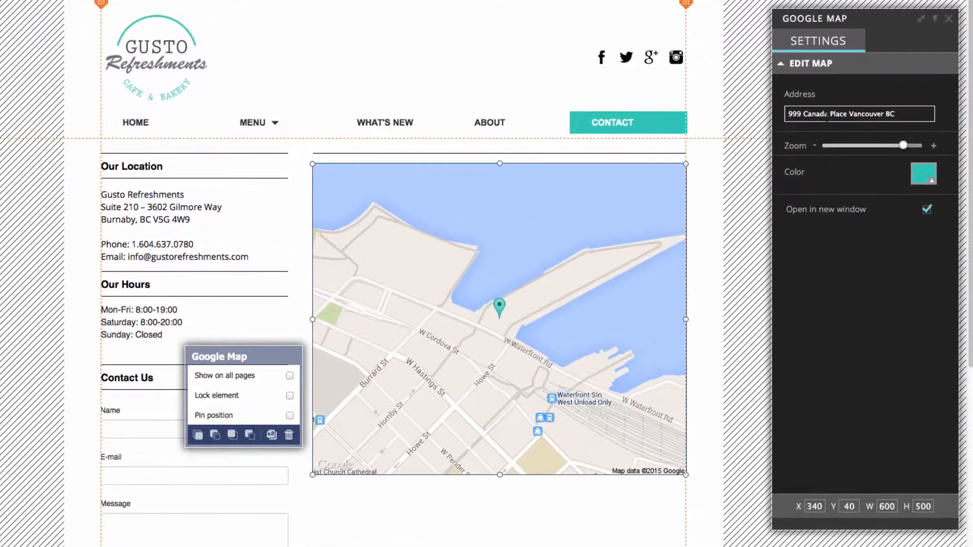
left_click(827, 116)
key("super+a")
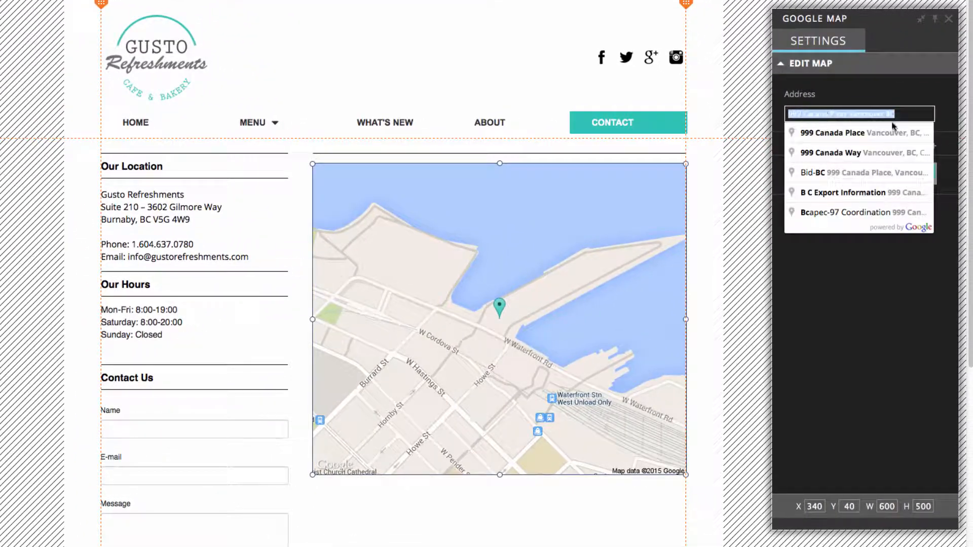
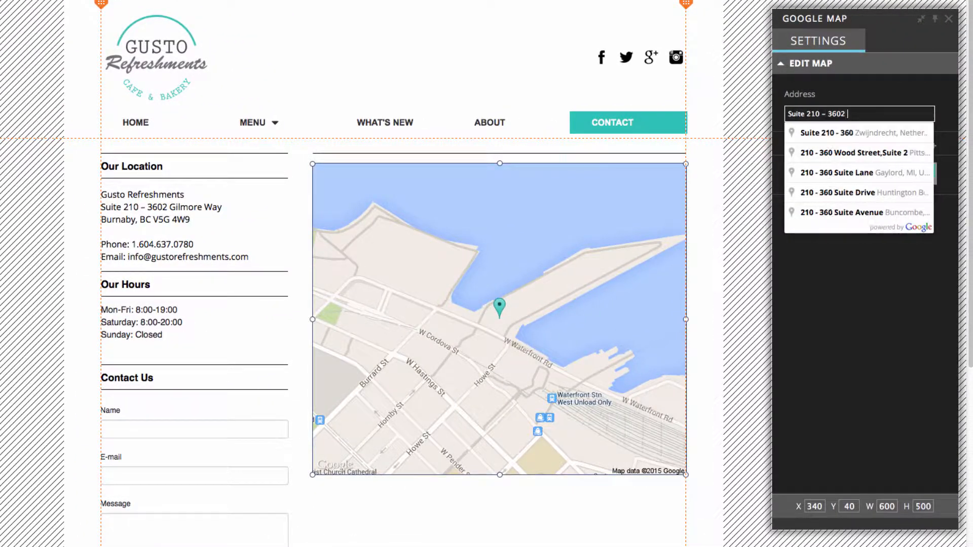
key("Return")
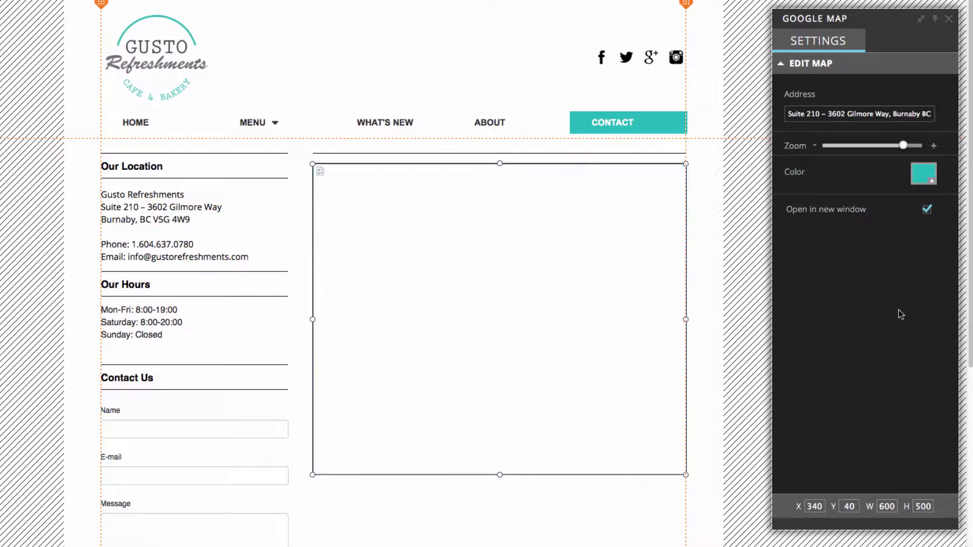
left_click(712, 301)
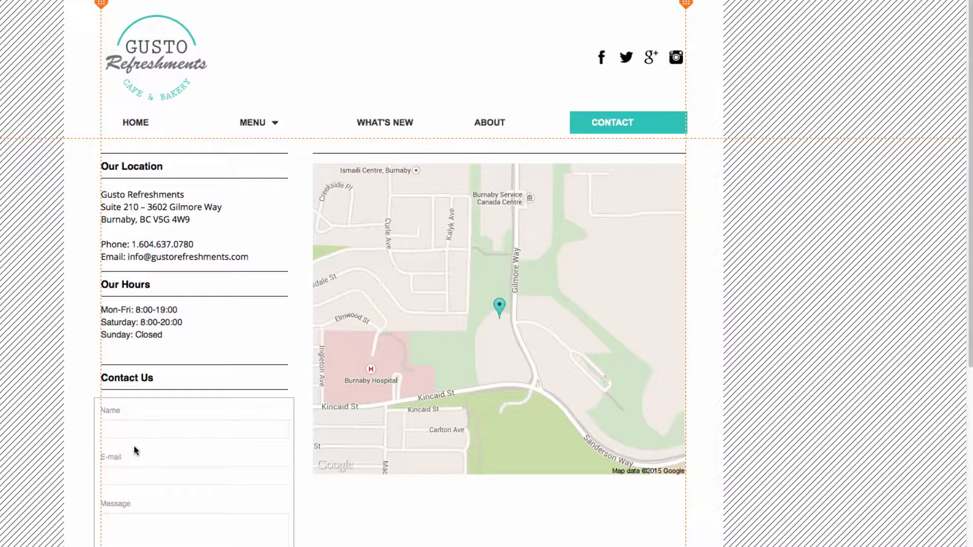
scroll(136, 451, "down", 1)
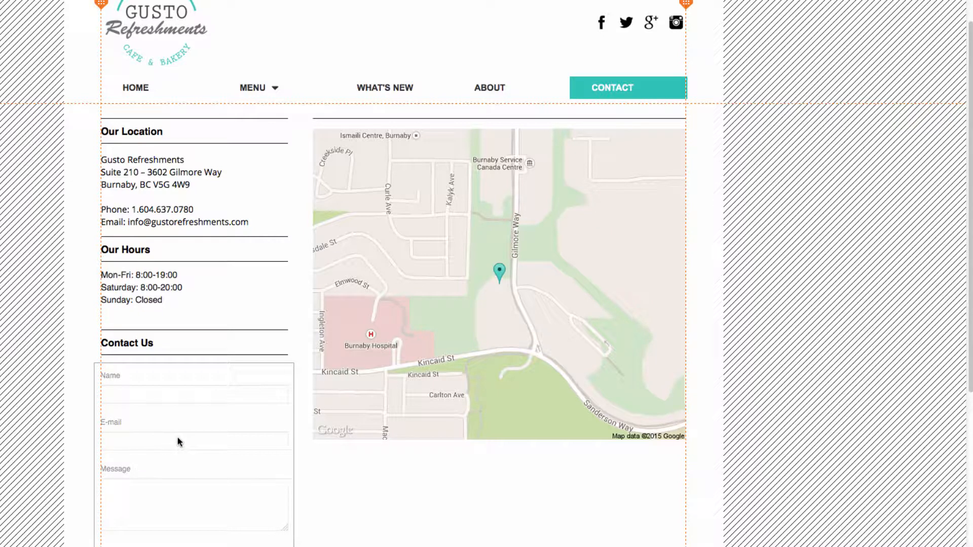
scroll(622, 233, "up", 1)
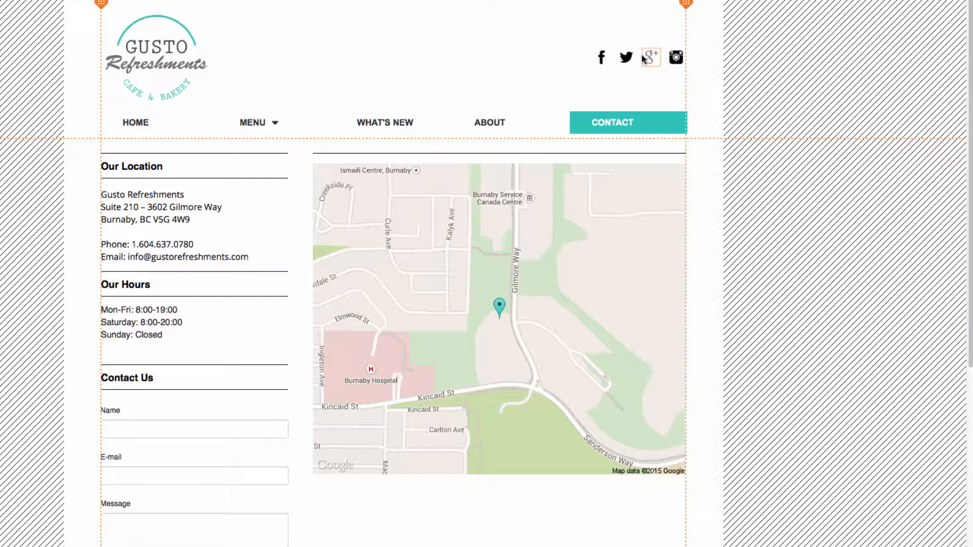
left_click(602, 59)
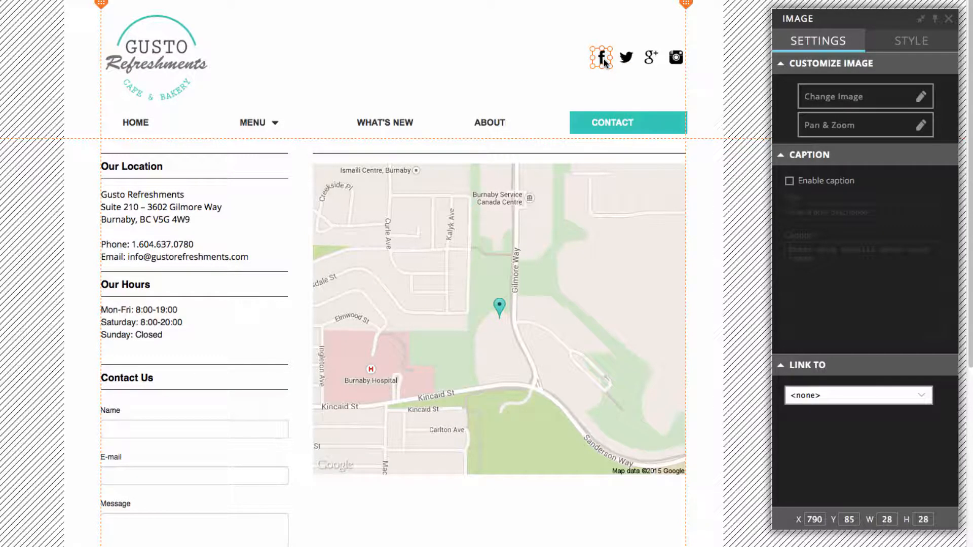
left_click(862, 395)
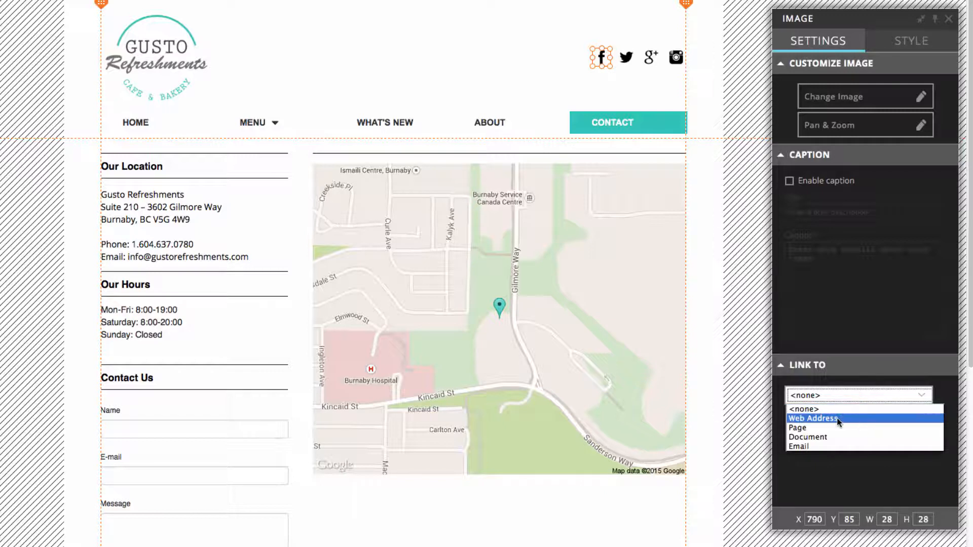
left_click(864, 419)
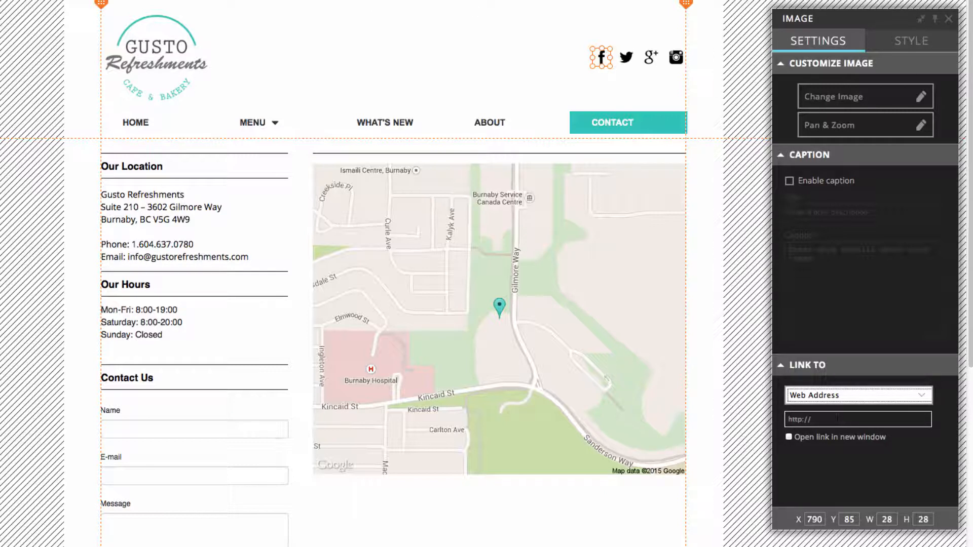
left_click(837, 418)
key("ctrl+v")
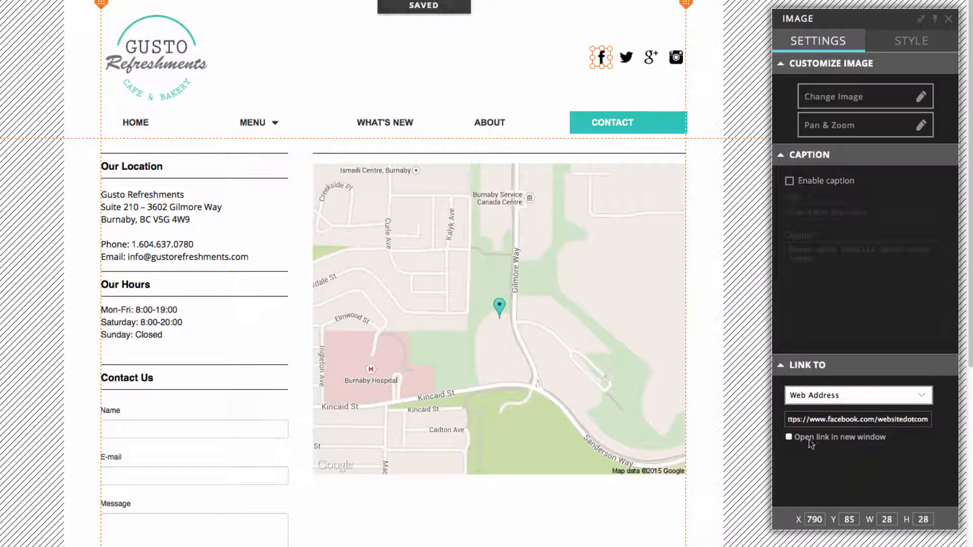
left_click(710, 377)
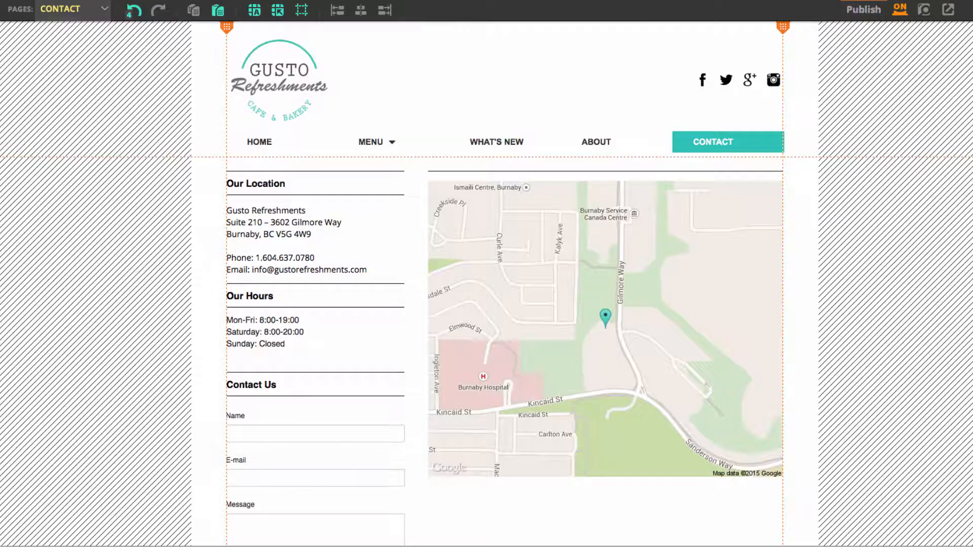
Switch to the HOME page, preview the site from there and look over the home page's content
left_click(89, 14)
left_click(80, 36)
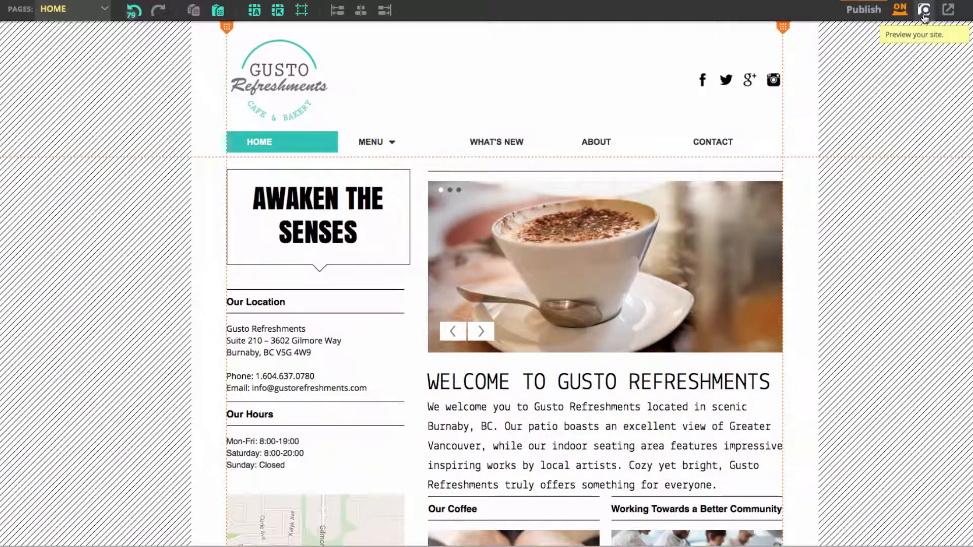
left_click(923, 11)
scroll(772, 198, "down", 6)
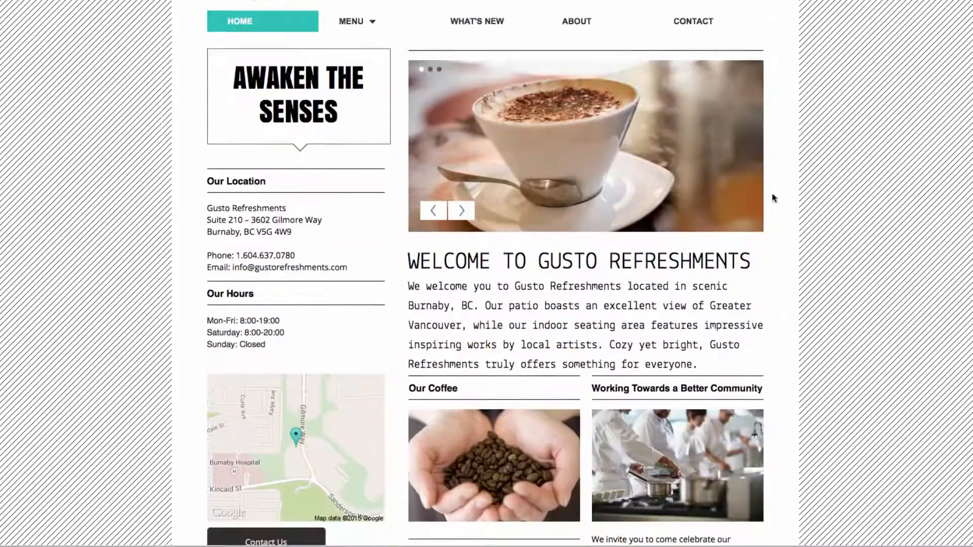
scroll(774, 198, "up", 6)
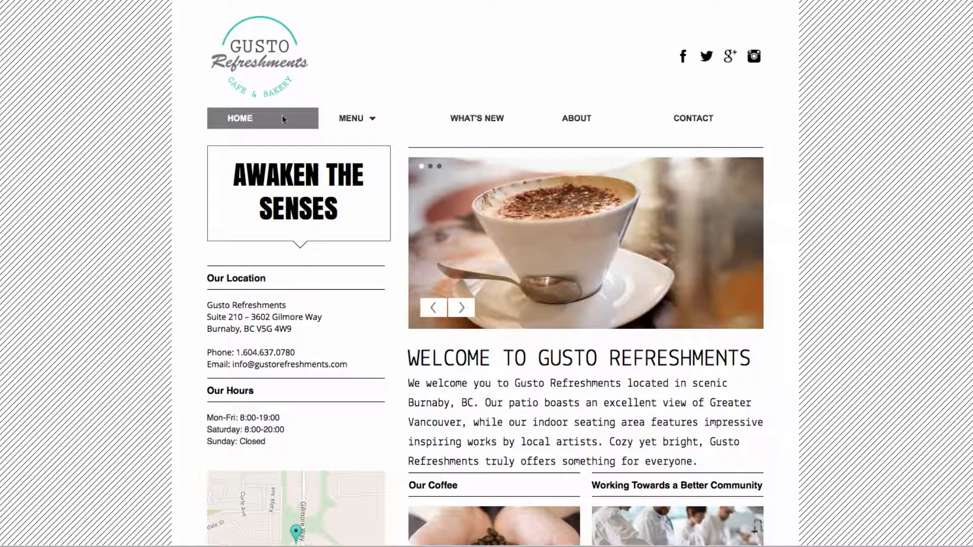
Review the food menu page and the coffee menu page in the site preview
mouse_move(354, 121)
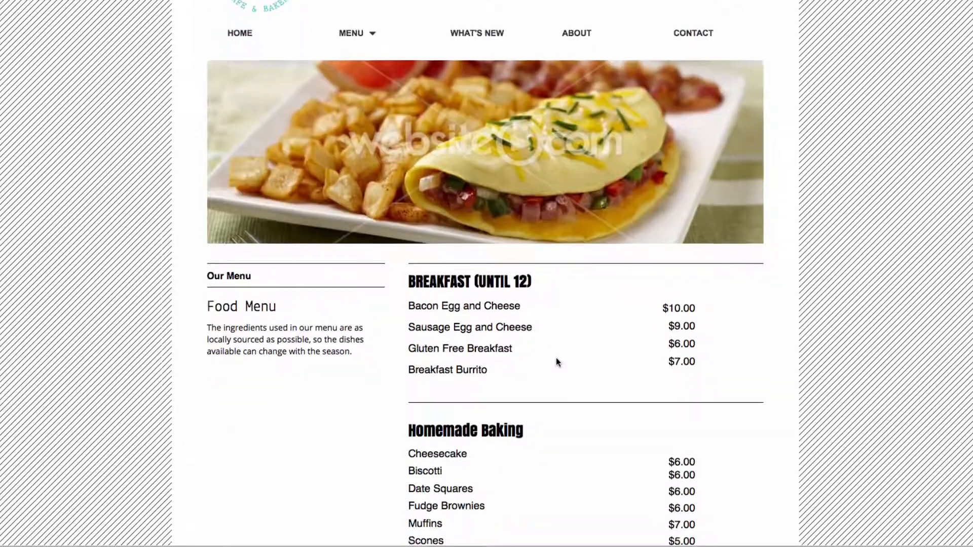
scroll(555, 362, "down", 8)
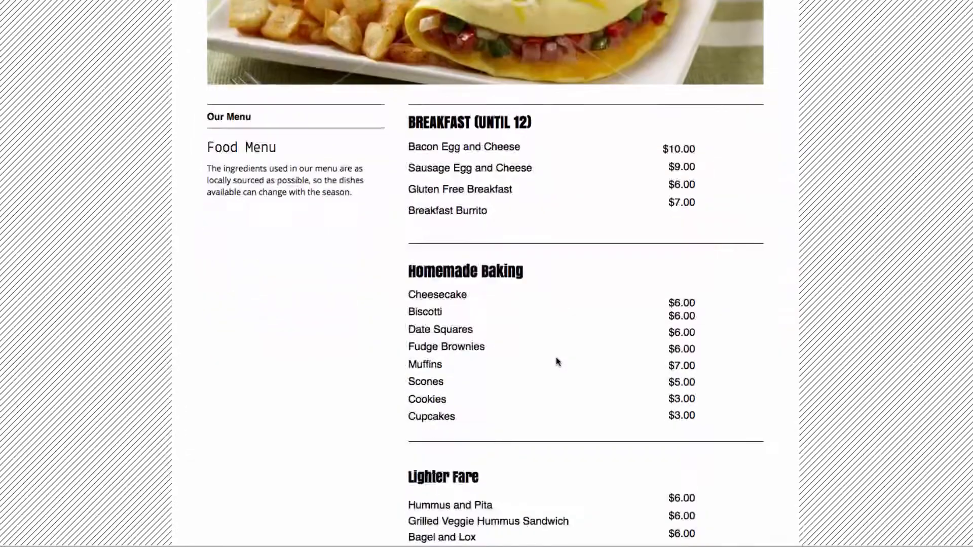
scroll(555, 362, "up", 5)
scroll(555, 361, "up", 5)
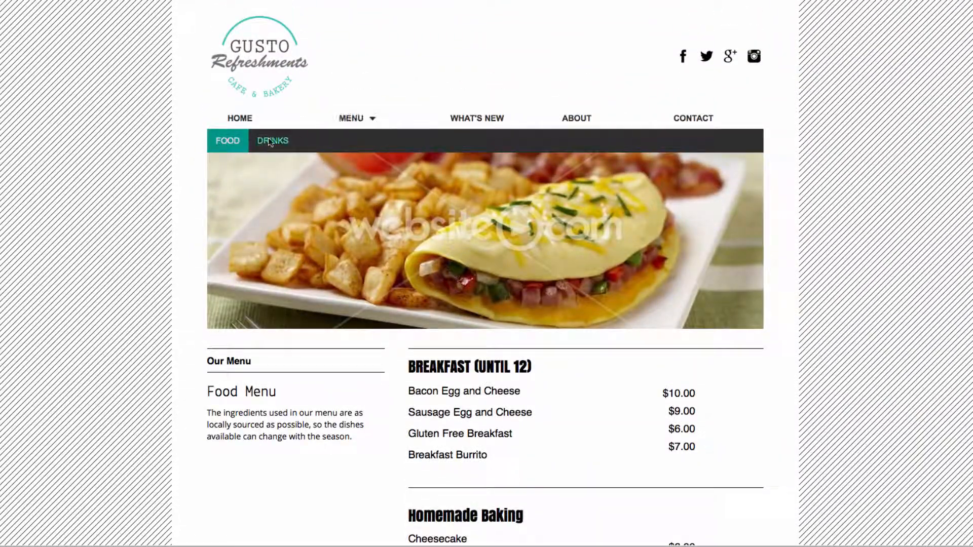
left_click(270, 142)
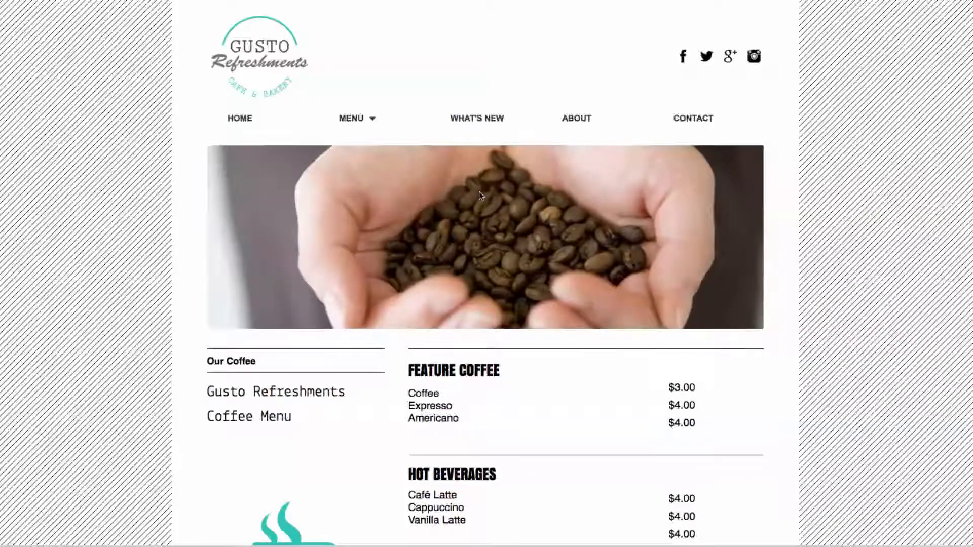
Review the WHAT'S NEW, ABOUT and CONTACT pages in the site preview, then return to the editor
left_click(479, 119)
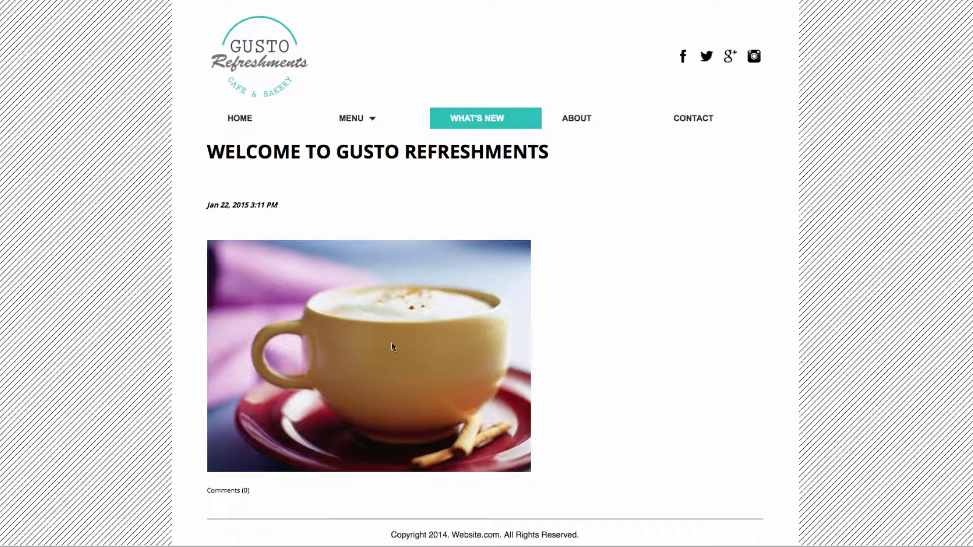
left_click(587, 124)
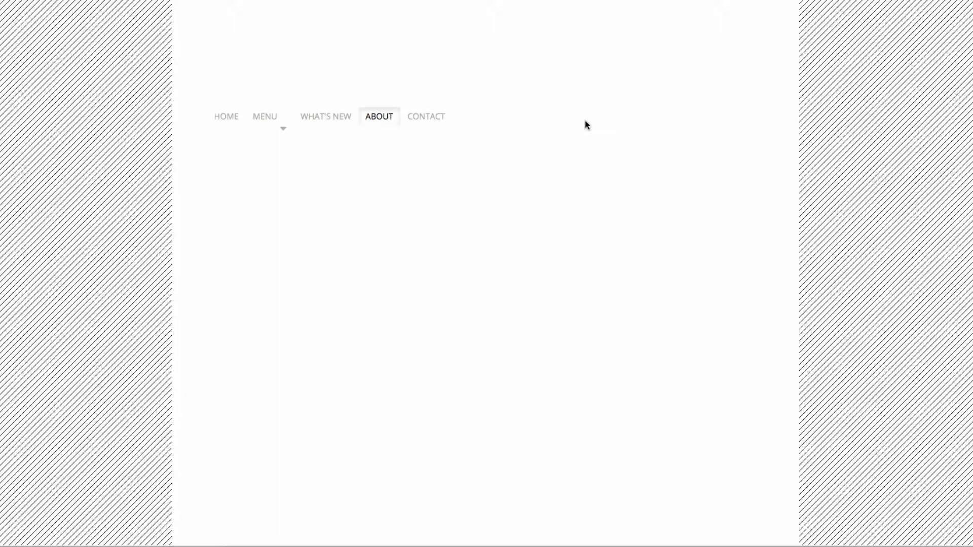
scroll(588, 359, "down", 1)
scroll(588, 357, "down", 3)
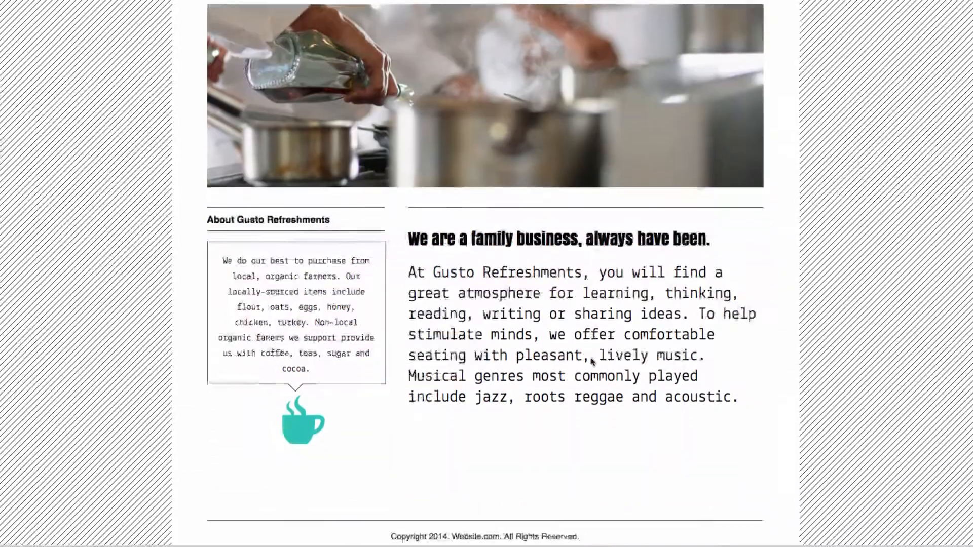
scroll(589, 360, "up", 4)
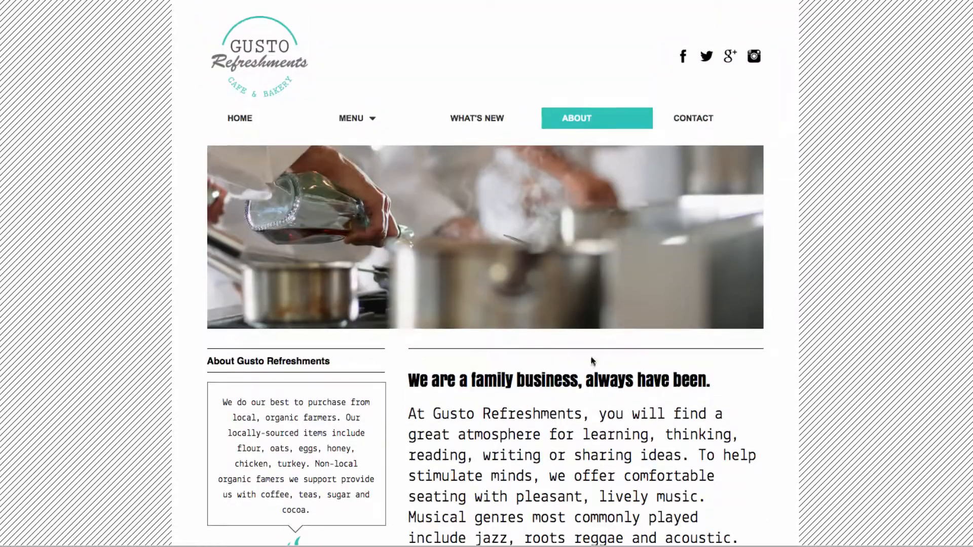
left_click(707, 117)
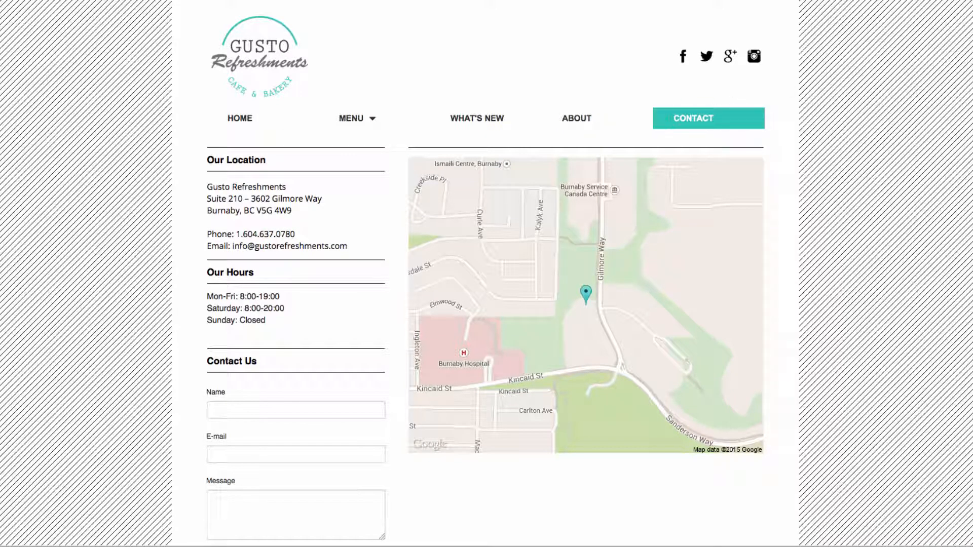
left_click(967, 21)
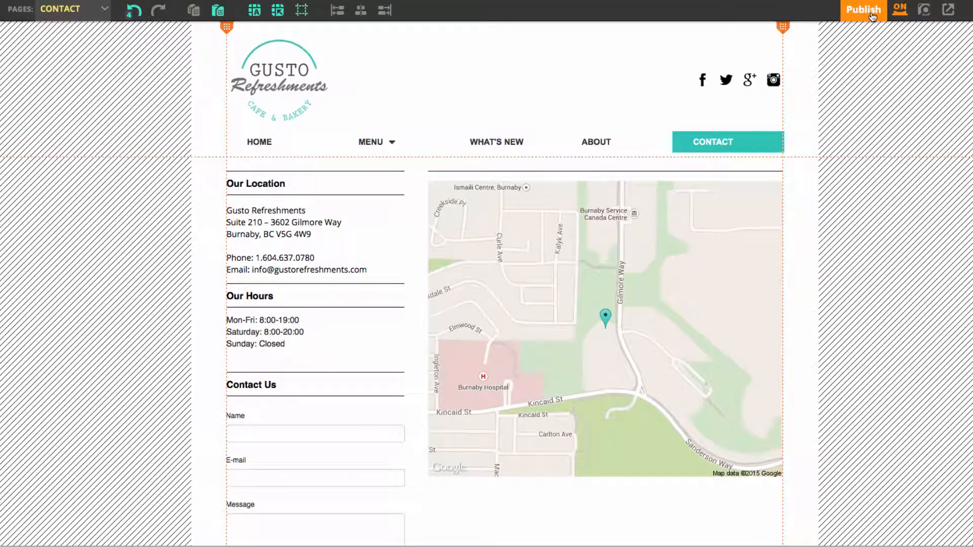